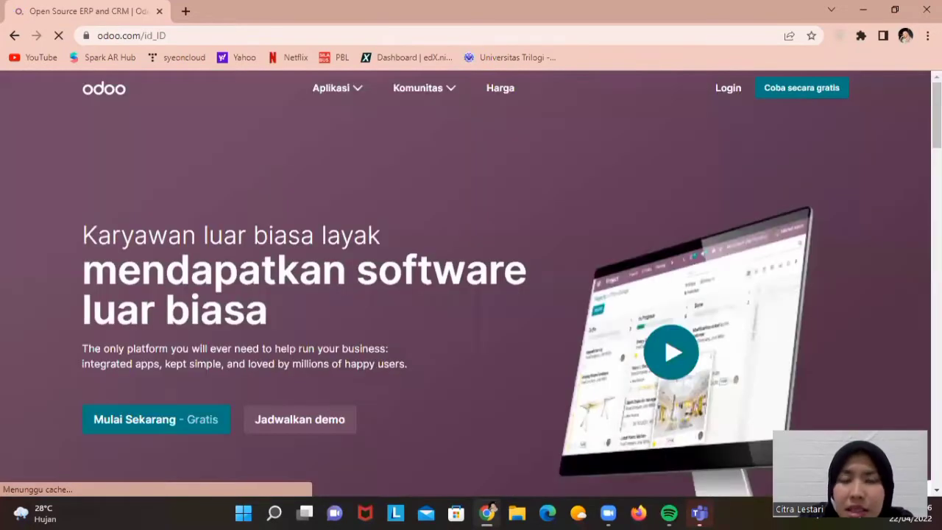
# Open the Odoo trial page via 'Coba secara gratis' on the odoo.com homepage
pyautogui.scroll(-1, 470, 279)
pyautogui.scroll(1, 836, 94)
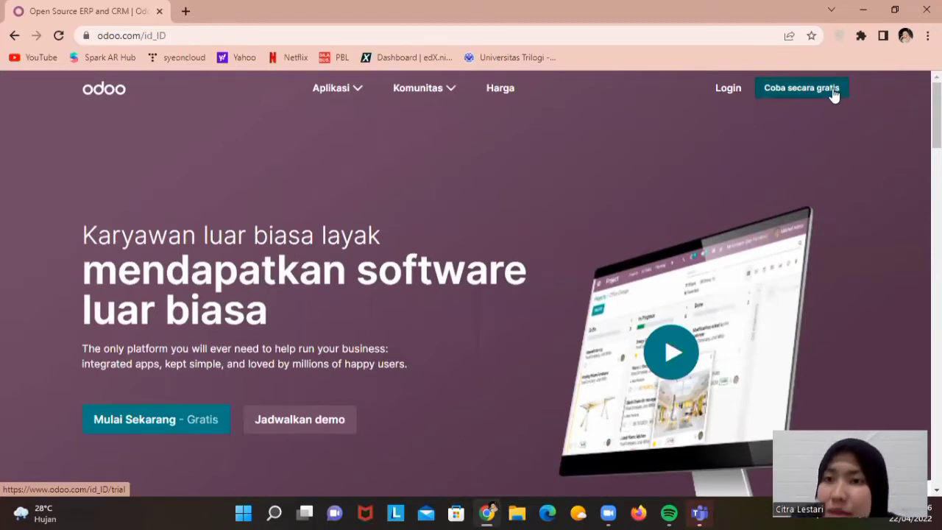
pyautogui.click(834, 94)
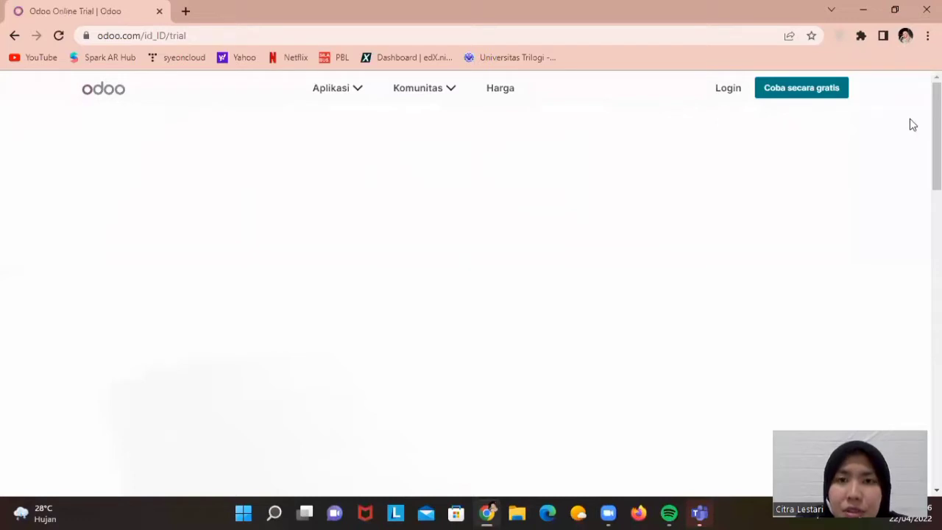
# Select Situs Web, Karyawan, Rekrutmen and Pengeluaran for the trial and continue to sign-up
pyautogui.scroll(-1, 465, 285)
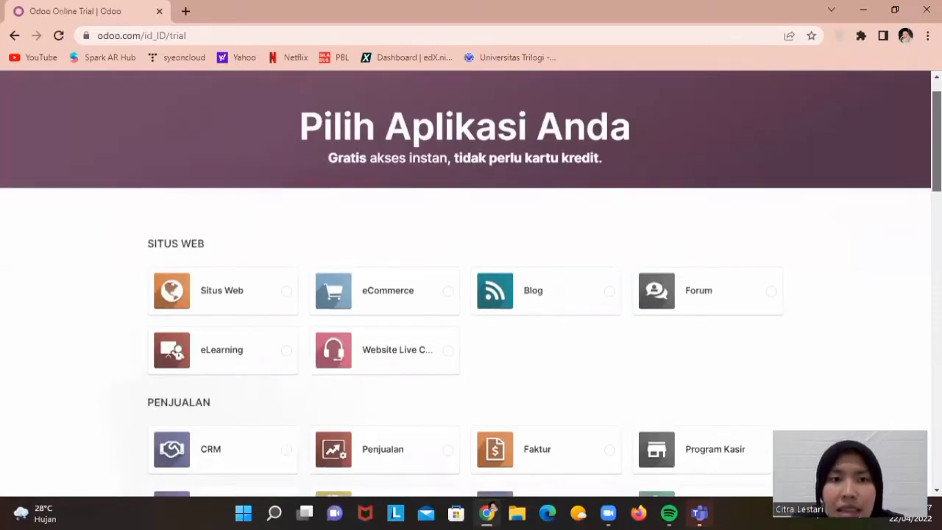
pyautogui.scroll(-1, 465, 285)
pyautogui.scroll(-1, 465, 285)
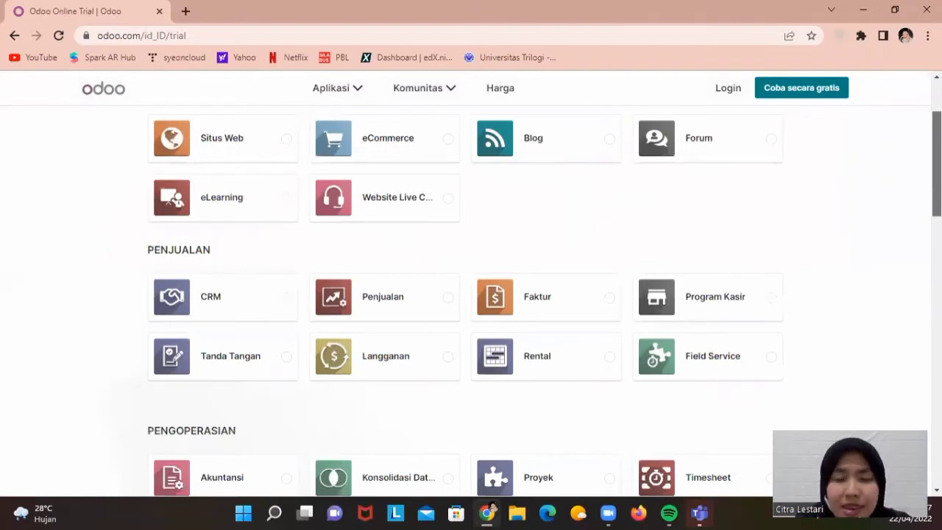
pyautogui.scroll(1, 400, 147)
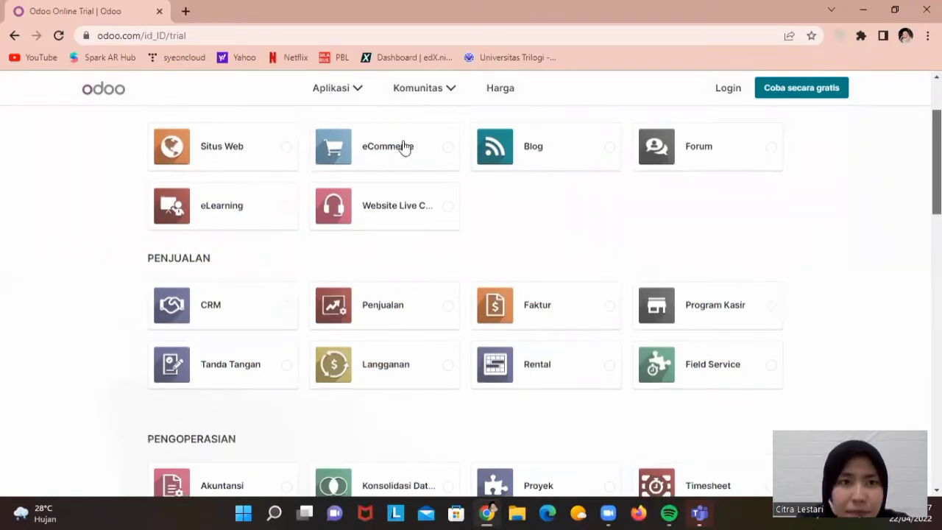
pyautogui.click(236, 164)
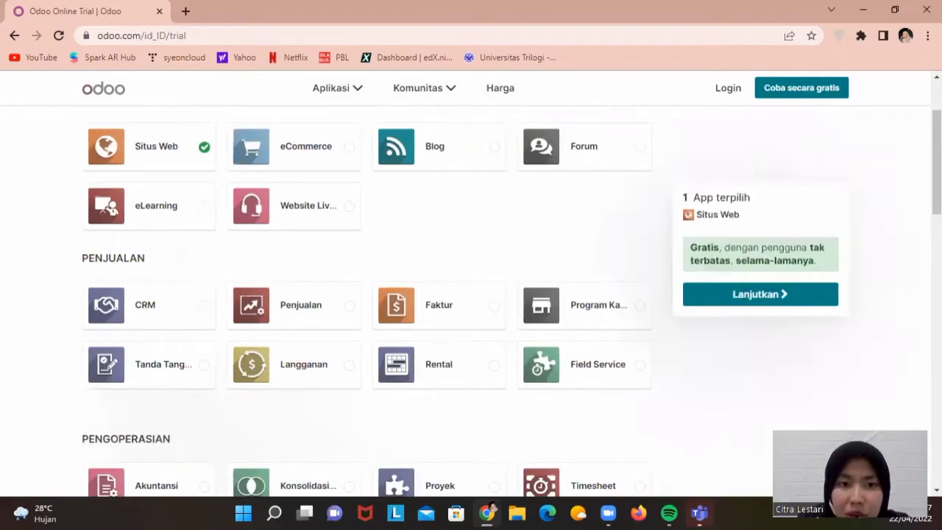
pyautogui.scroll(-9, 725, 366)
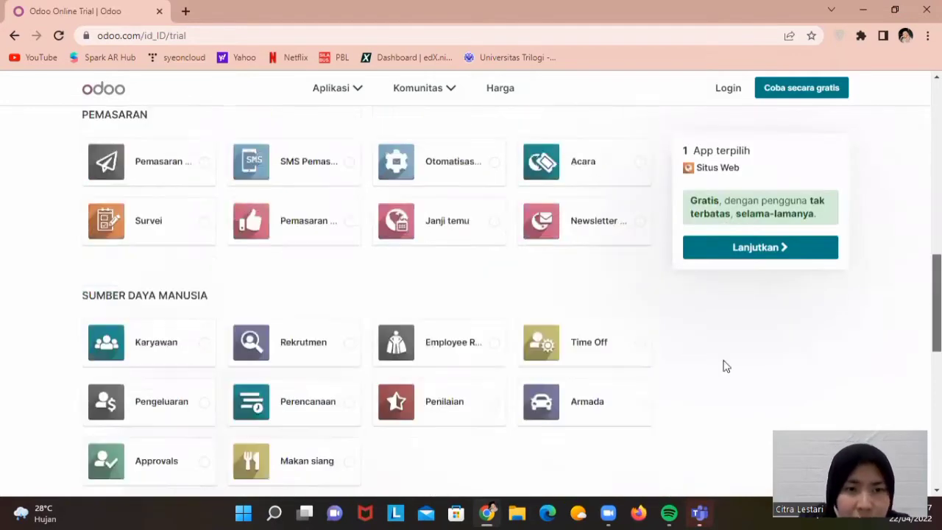
pyautogui.click(191, 357)
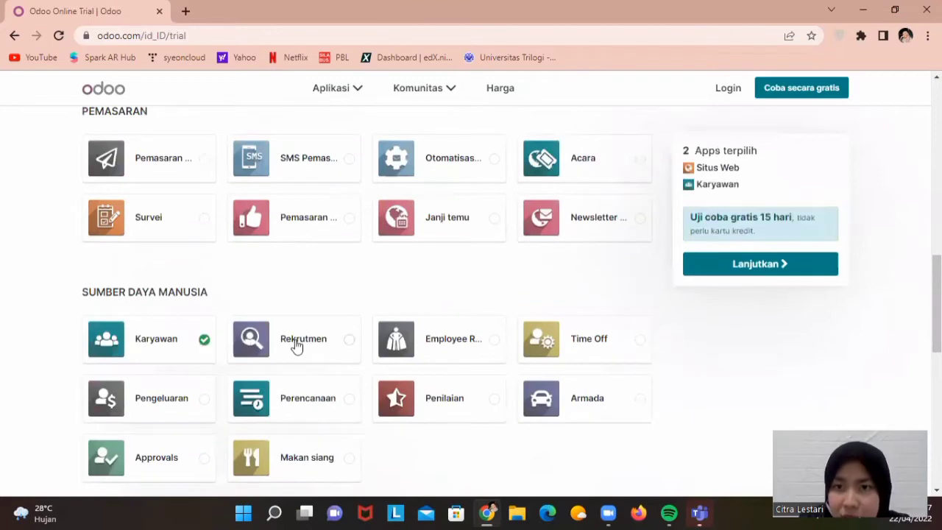
pyautogui.click(296, 346)
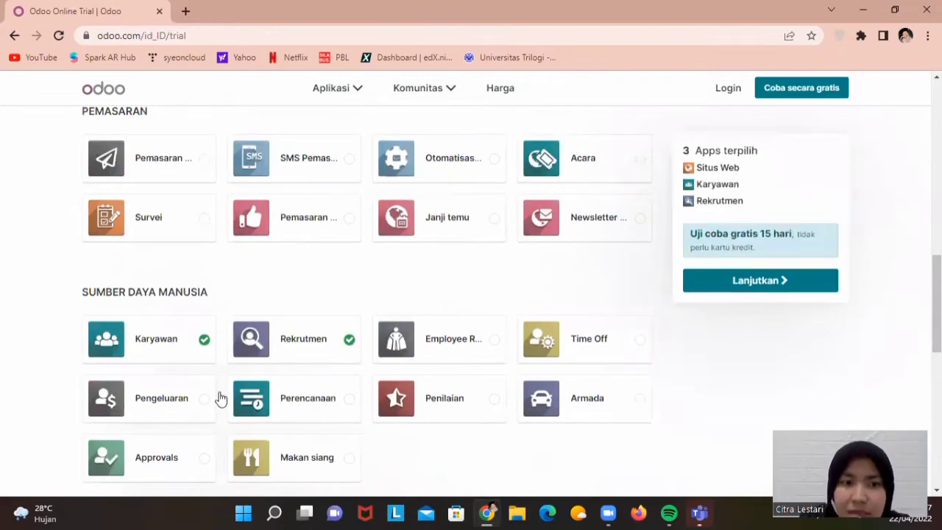
pyautogui.click(180, 409)
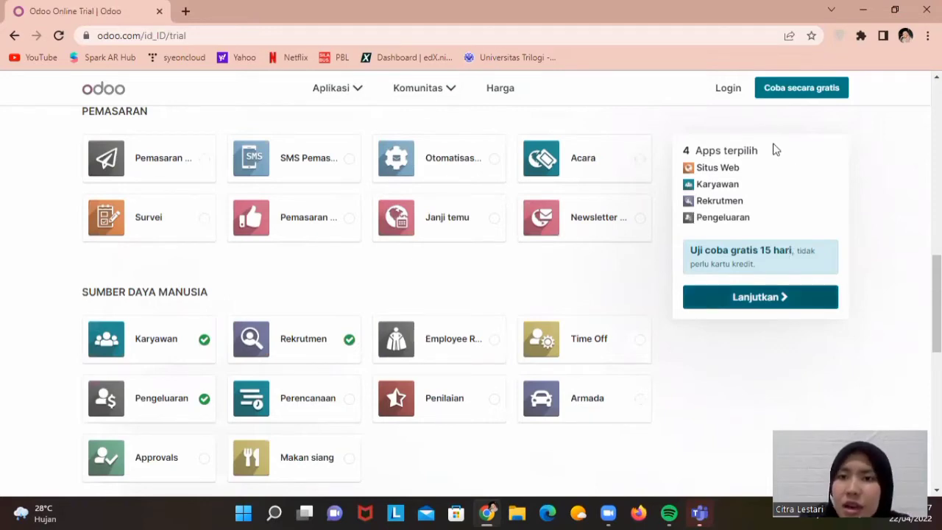
pyautogui.click(734, 295)
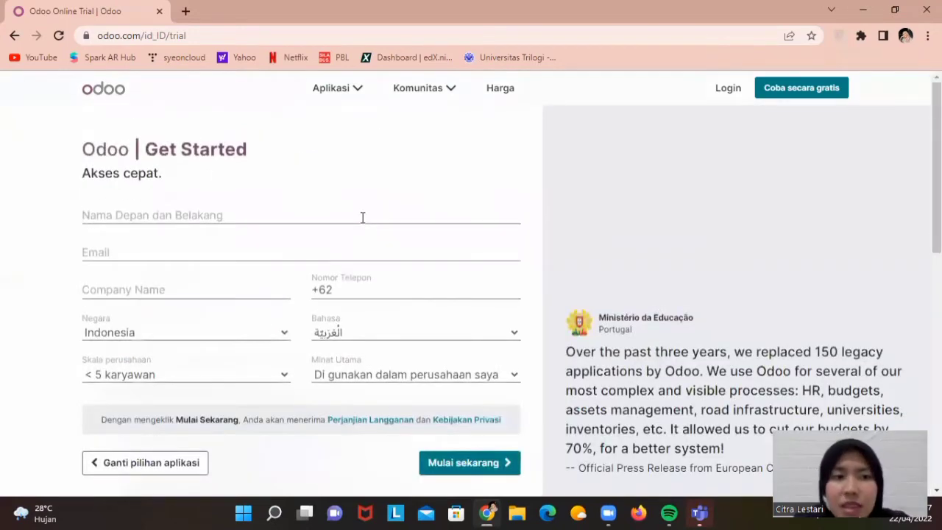
# Enter the user's full name and fill in their e-mail address from the saved suggestion
pyautogui.click(361, 217)
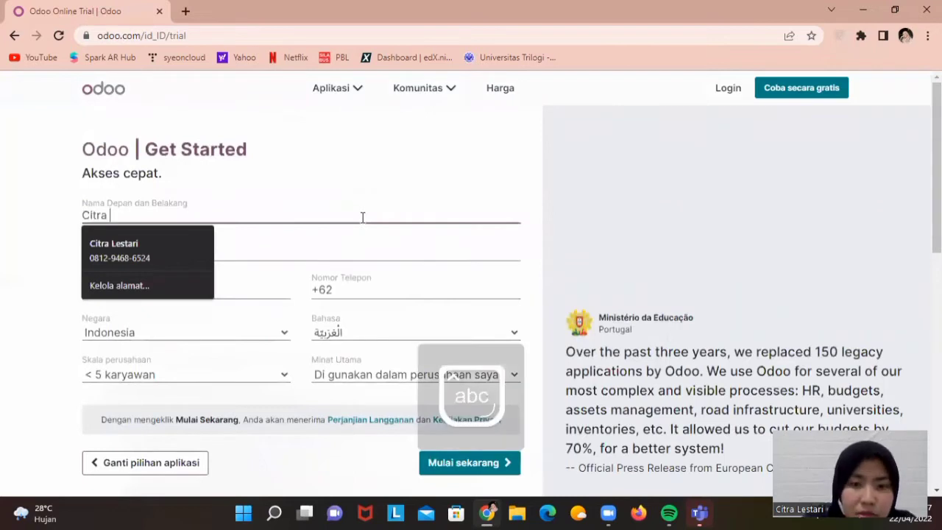
pyautogui.press('capslock')
pyautogui.press('capslock')
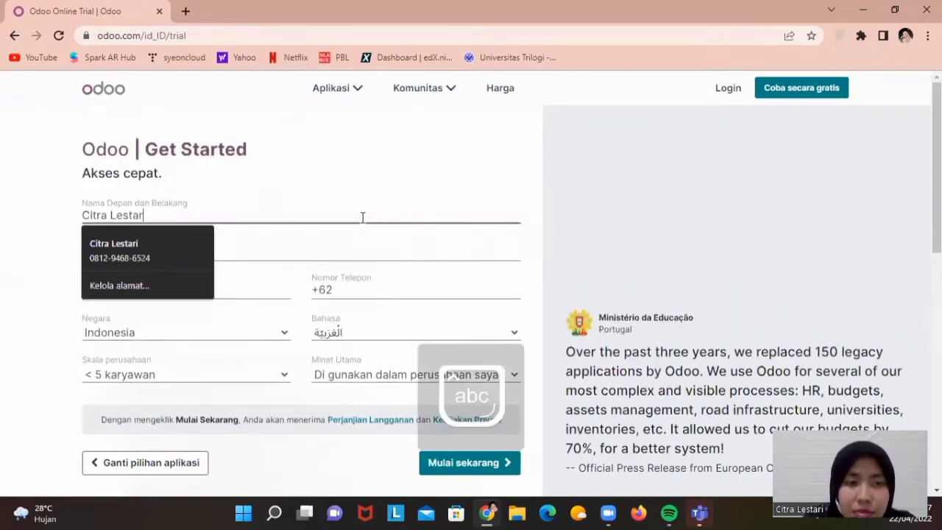
pyautogui.click(302, 253)
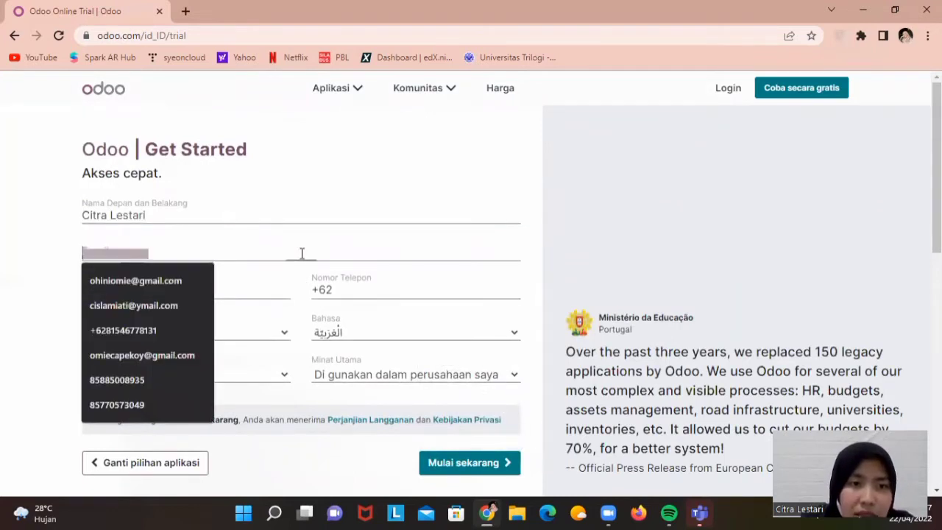
pyautogui.write('cit')
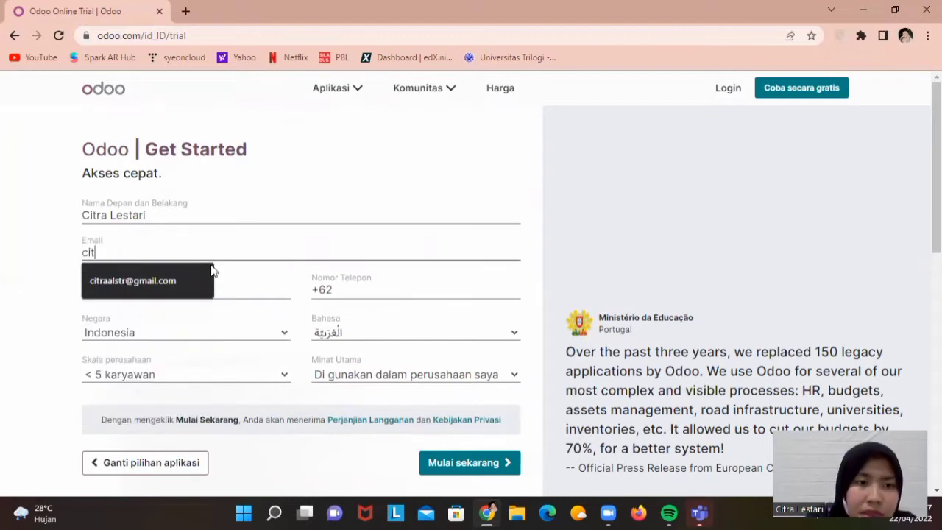
pyautogui.write('ra')
pyautogui.click(211, 273)
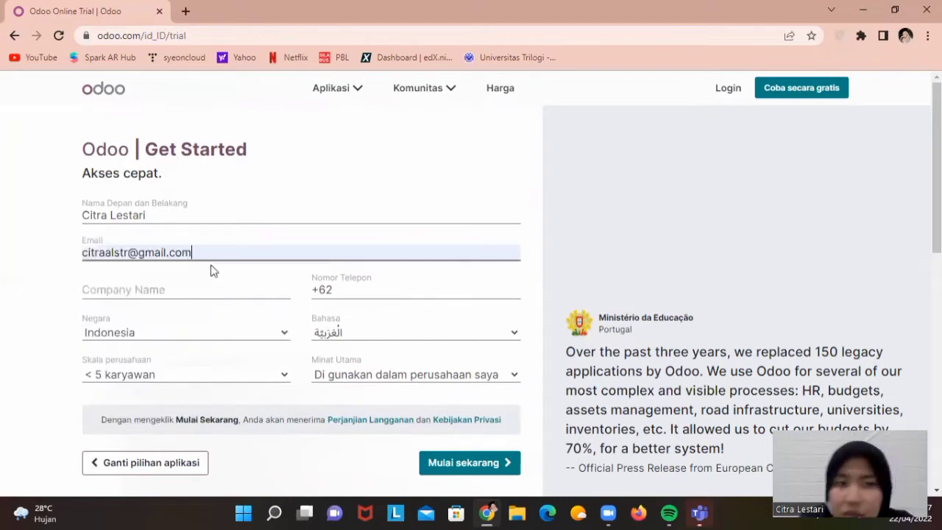
# Enter company name 'BitsyBOO' and the user's phone number
pyautogui.click(132, 284)
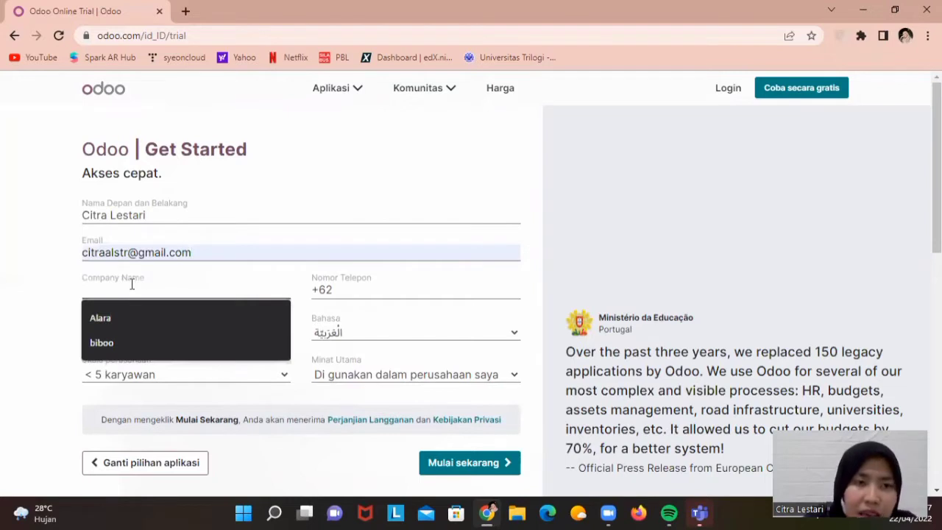
pyautogui.write('BitsyB')
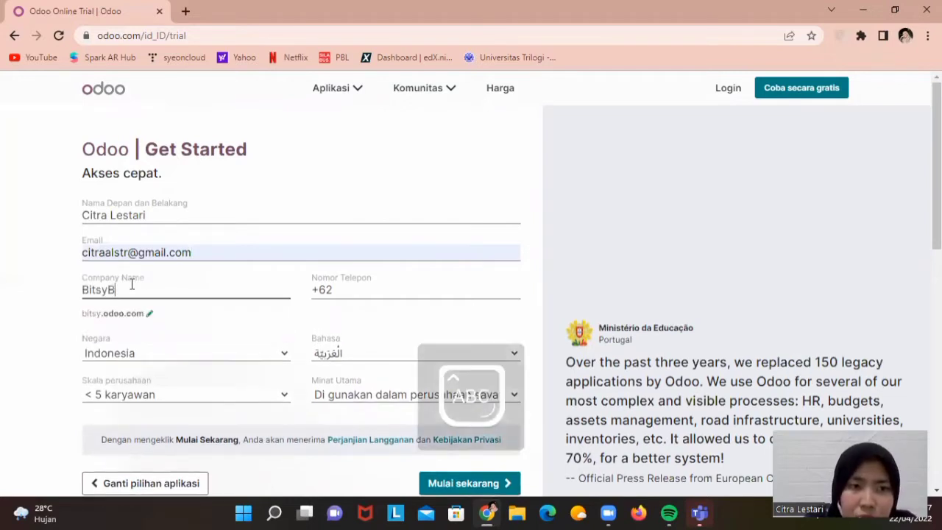
pyautogui.write('OO')
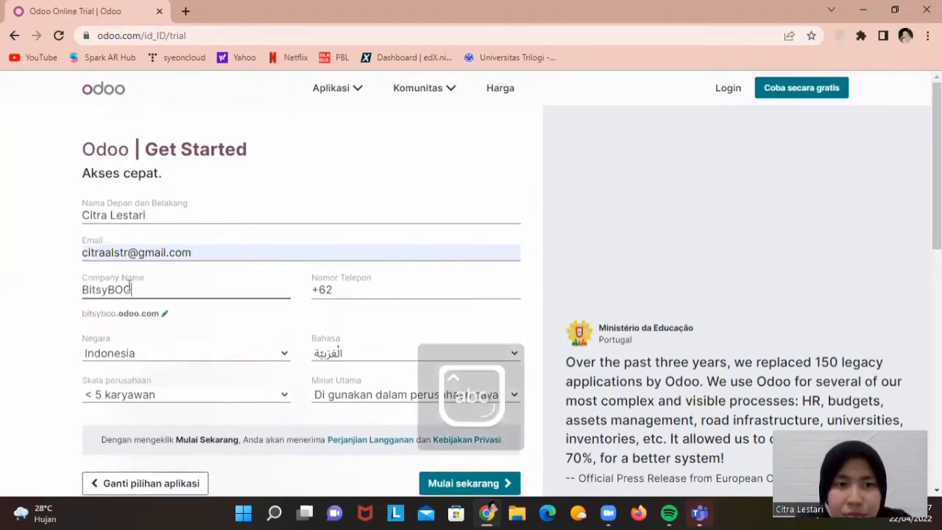
pyautogui.click(391, 294)
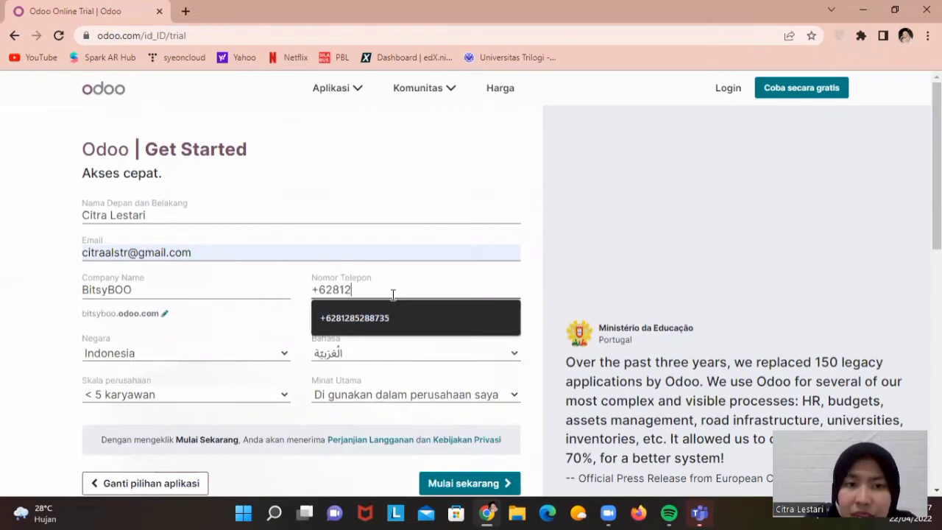
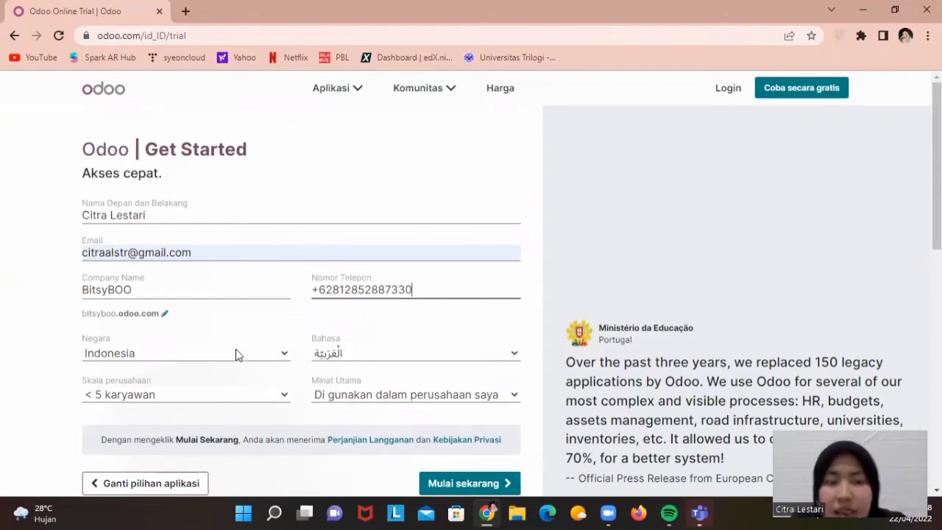
# Set language to English, company size '< 5 karyawan', and own-company use as main interest
pyautogui.click(318, 354)
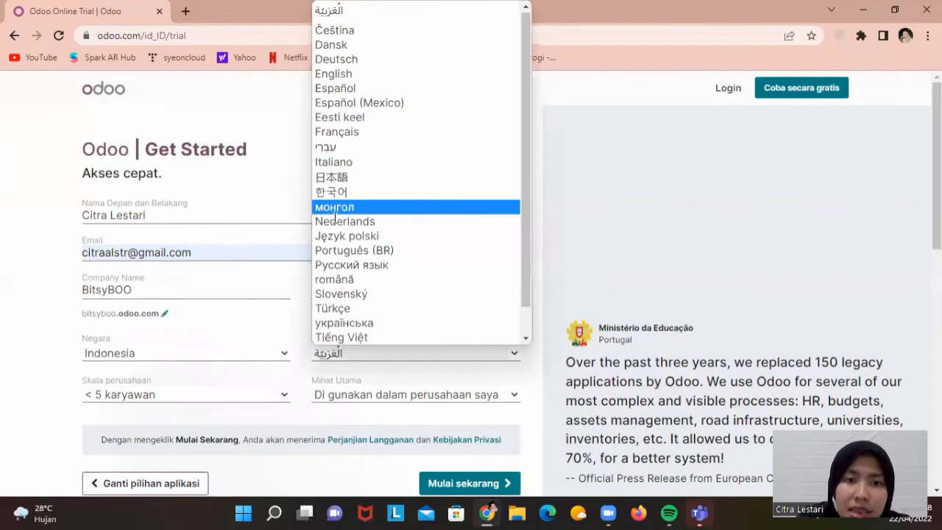
pyautogui.click(391, 74)
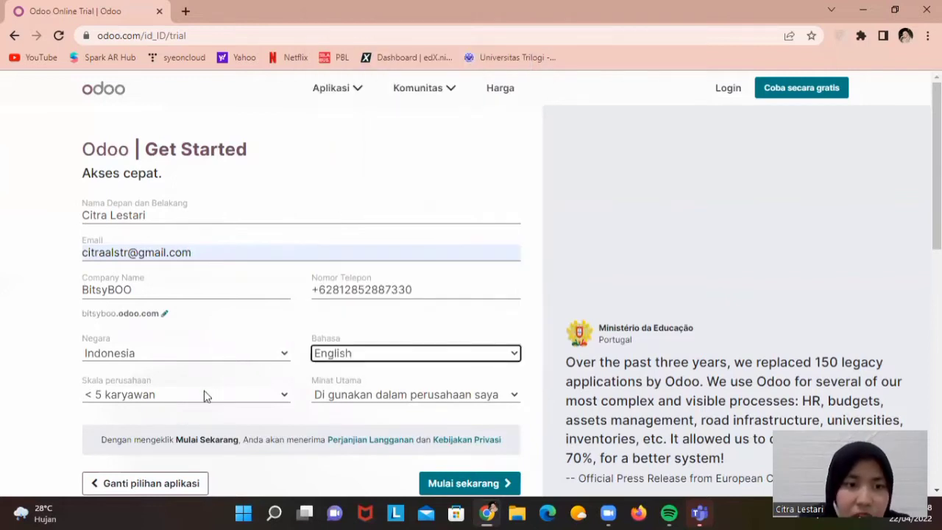
pyautogui.click(204, 395)
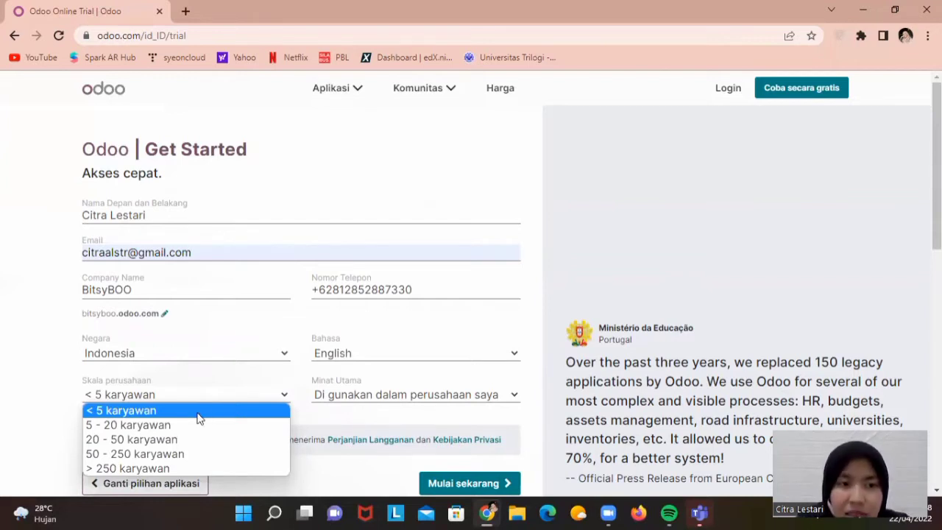
pyautogui.click(198, 417)
pyautogui.click(372, 395)
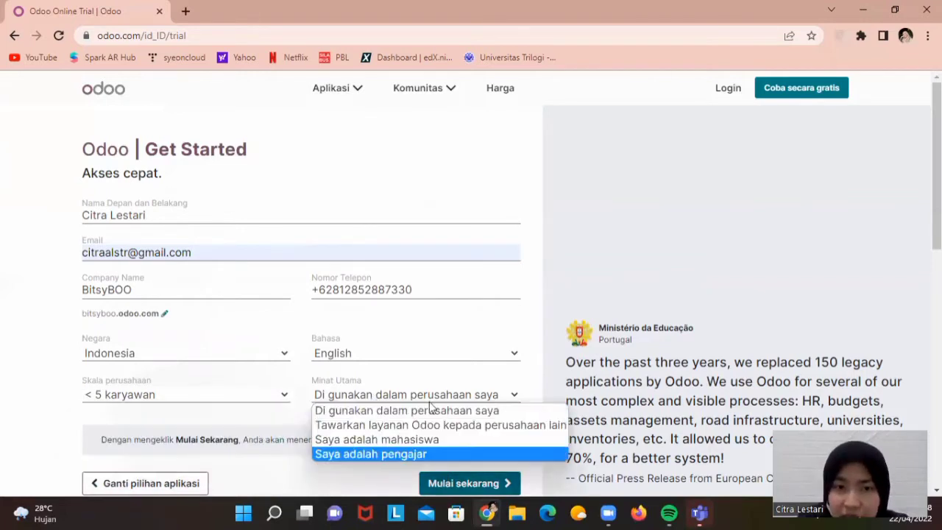
pyautogui.click(445, 485)
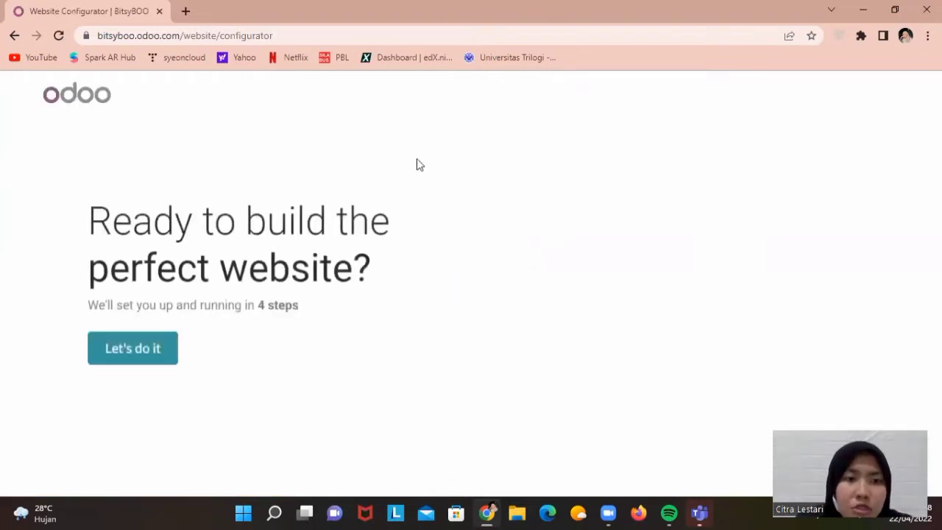
# Start the configurator and set up a business website for a photo booth, objective 'inform customers'
pyautogui.click(147, 360)
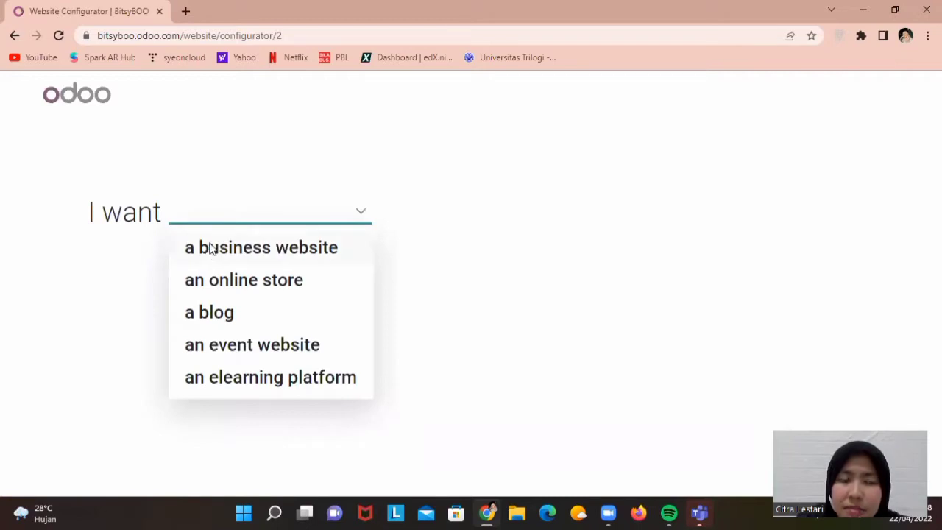
pyautogui.click(333, 243)
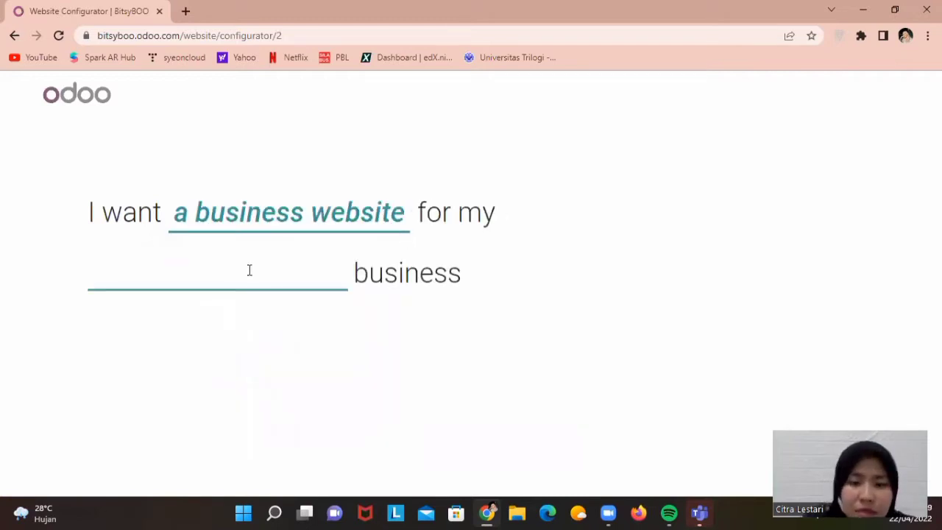
pyautogui.press('capslock')
pyautogui.write('P')
pyautogui.press('capslock')
pyautogui.write('hoto')
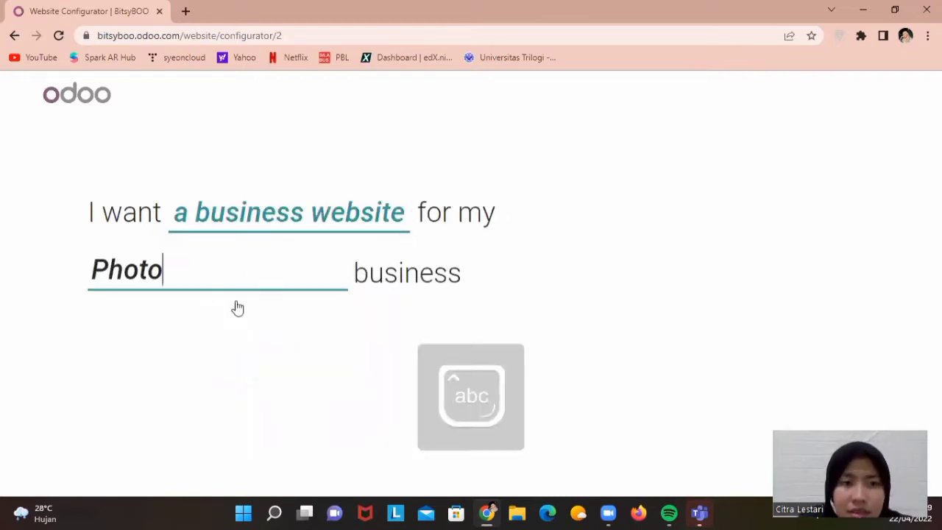
pyautogui.scroll(-1, 339, 310)
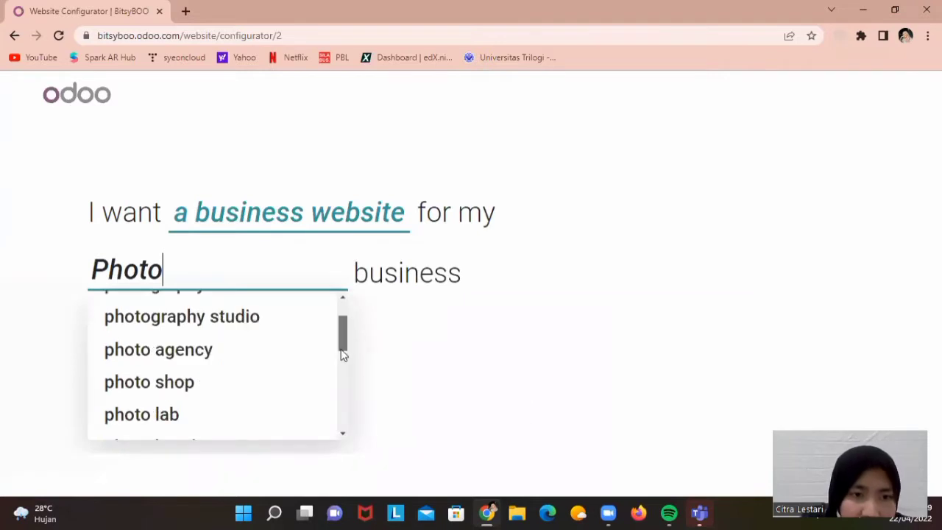
pyautogui.scroll(-1, 214, 347)
pyautogui.click(159, 384)
pyautogui.click(511, 340)
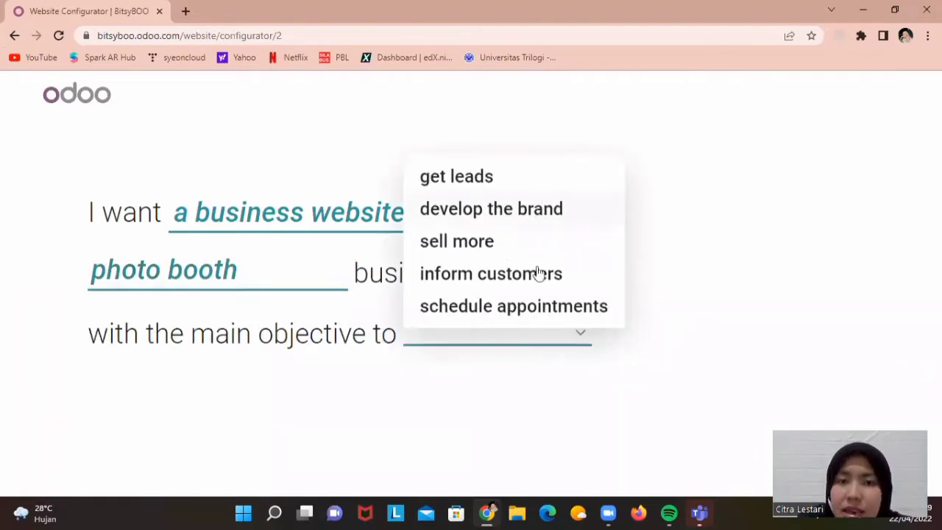
pyautogui.click(537, 285)
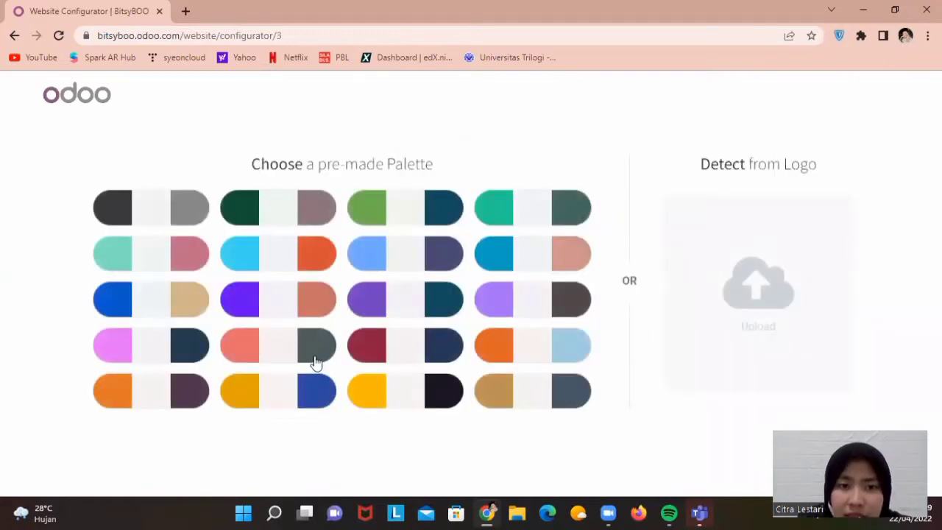
# Pick a colour palette, add About Us, Services and News pages, and build with the middle theme
pyautogui.click(315, 362)
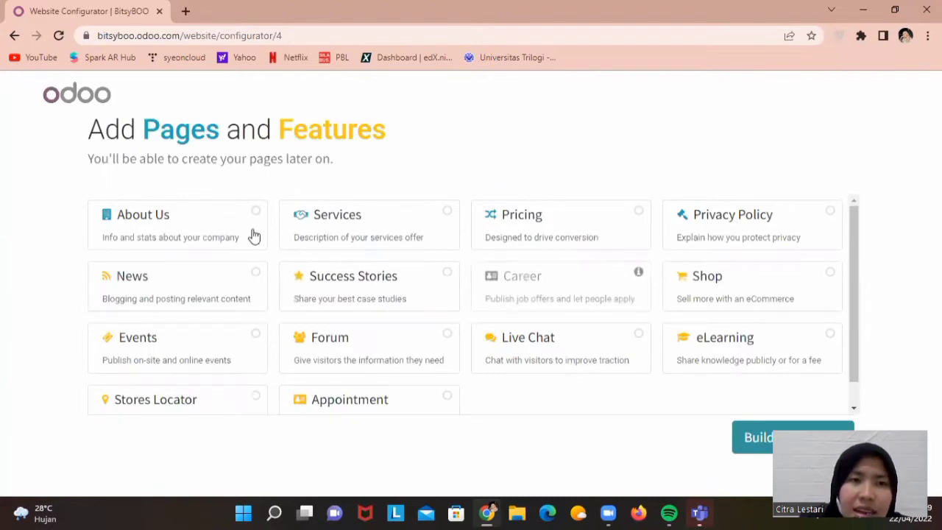
pyautogui.click(184, 225)
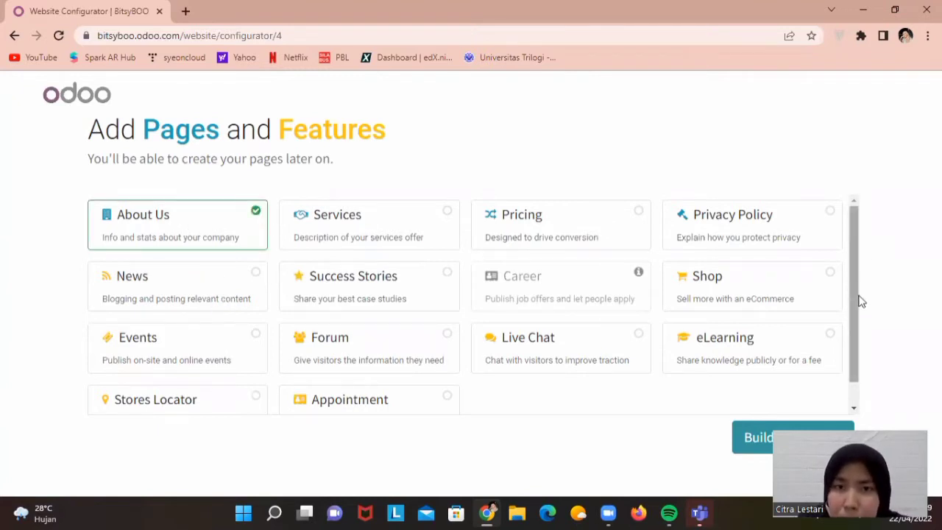
pyautogui.scroll(-1, 858, 299)
pyautogui.scroll(1, 859, 286)
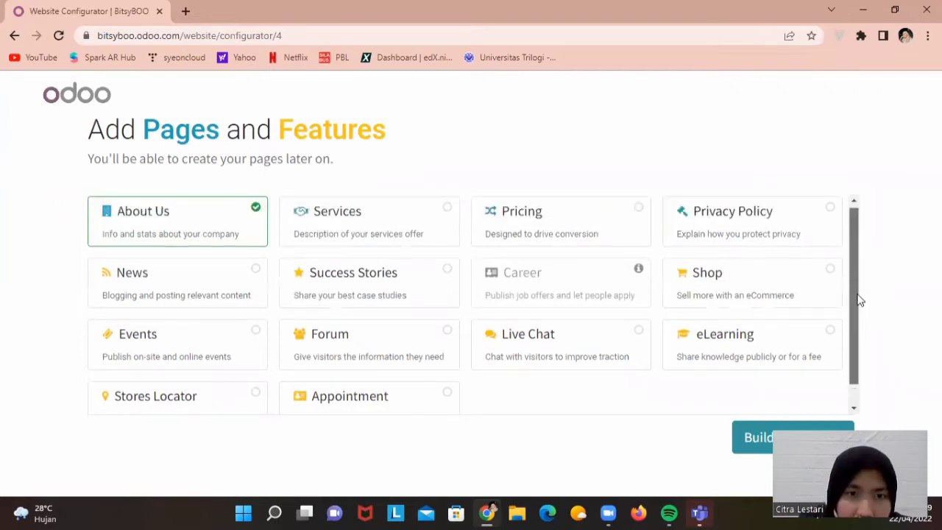
pyautogui.scroll(1, 858, 286)
pyautogui.click(358, 228)
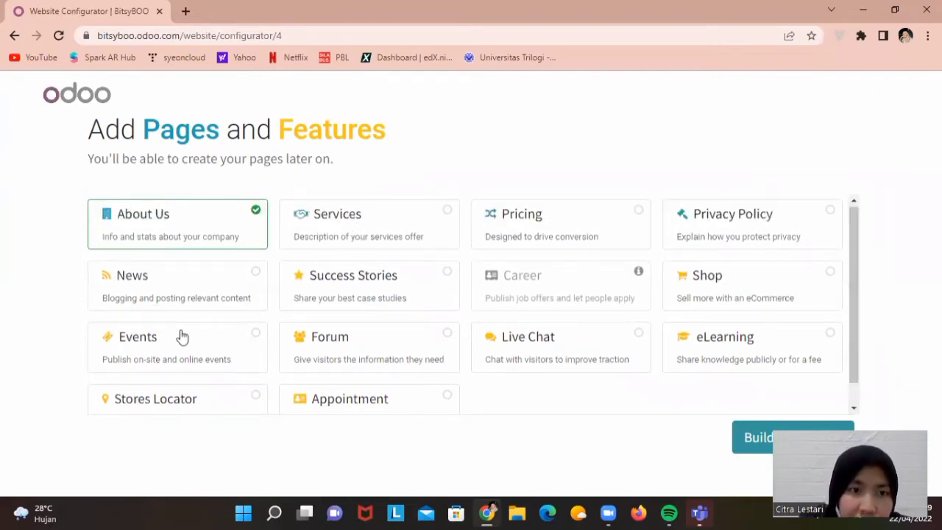
pyautogui.click(186, 293)
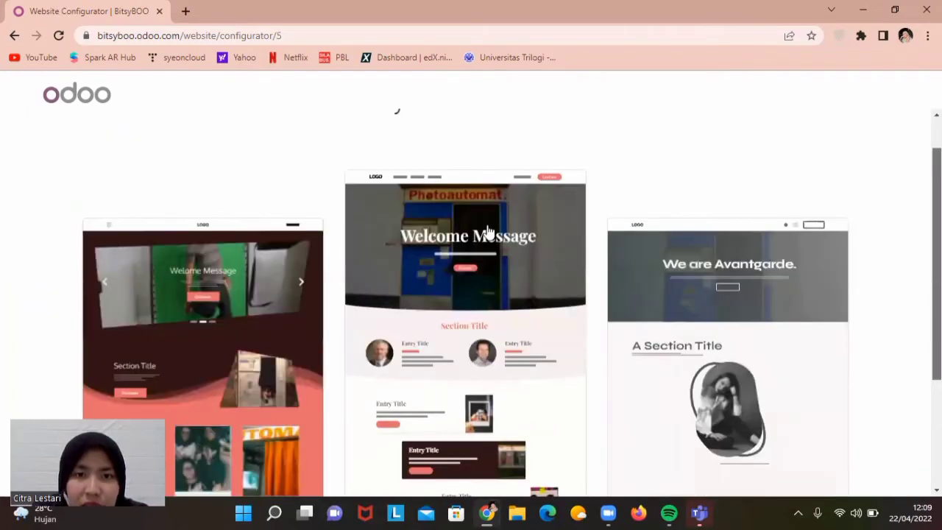
pyautogui.click(484, 237)
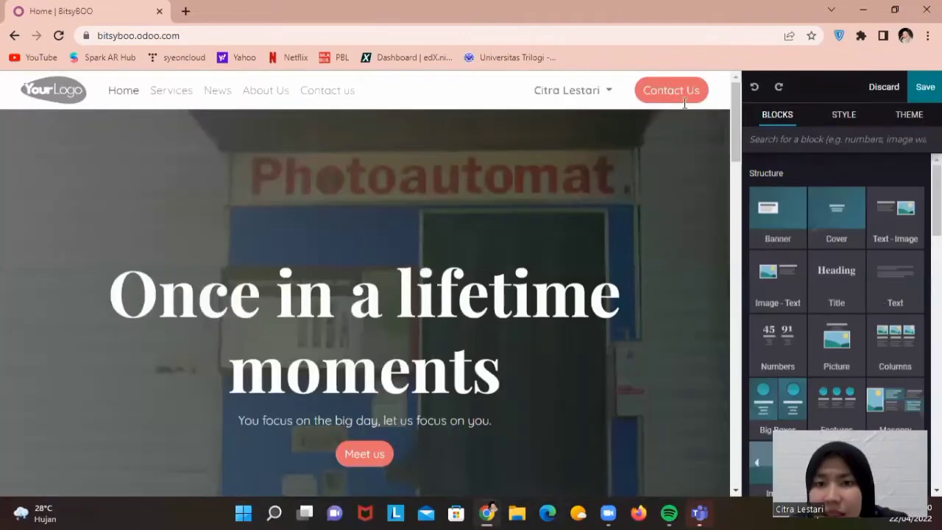
# Replace the cover headline with 'Bitsy Boo' and a second line 'Photo Automatic-Strip'
pyautogui.scroll(-2, 731, 143)
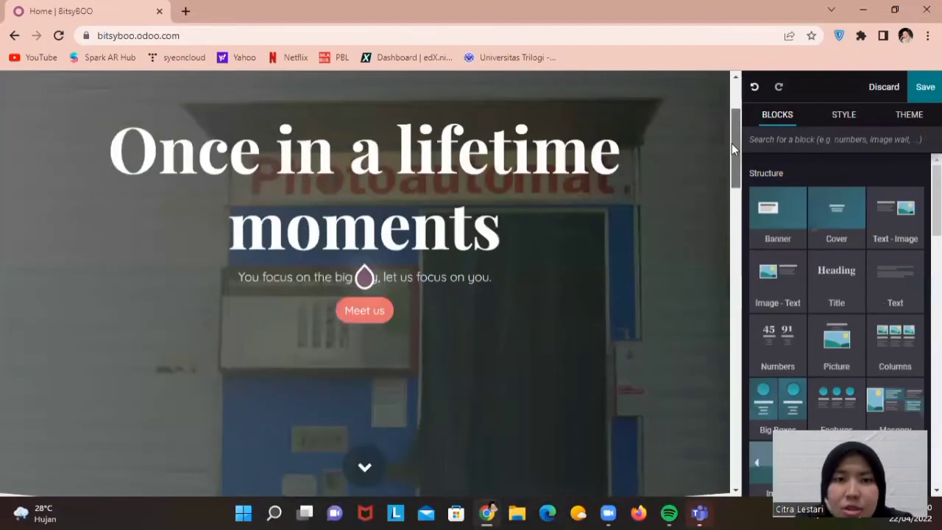
pyautogui.click(456, 208)
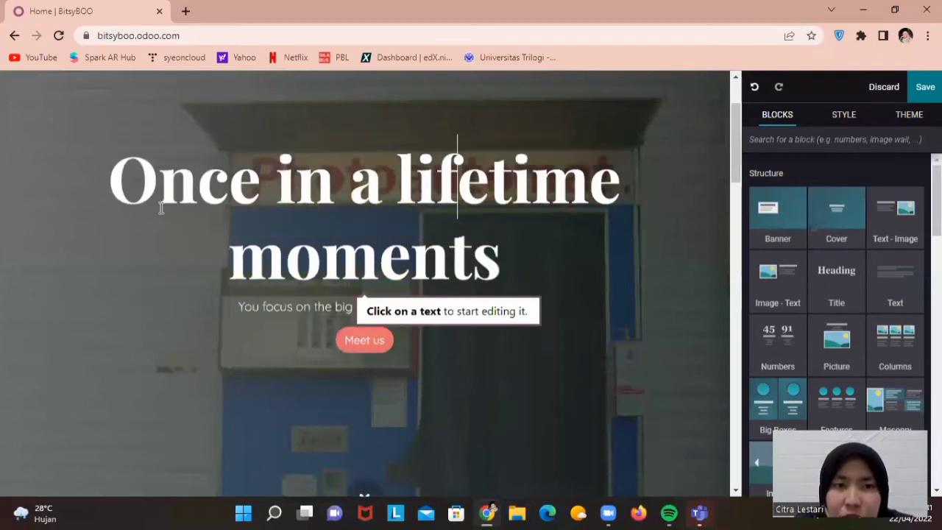
pyautogui.moveTo(161, 208); pyautogui.dragTo(114, 178)
pyautogui.write('B')
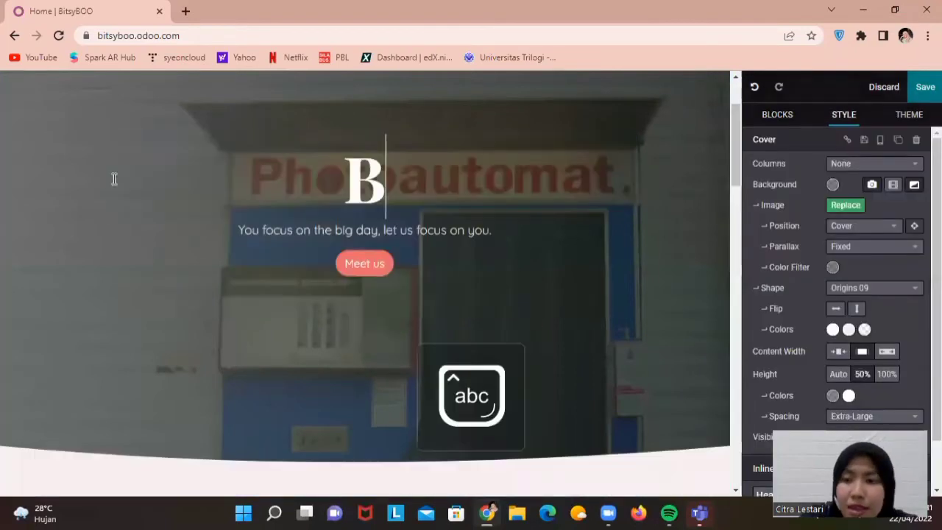
pyautogui.write('its')
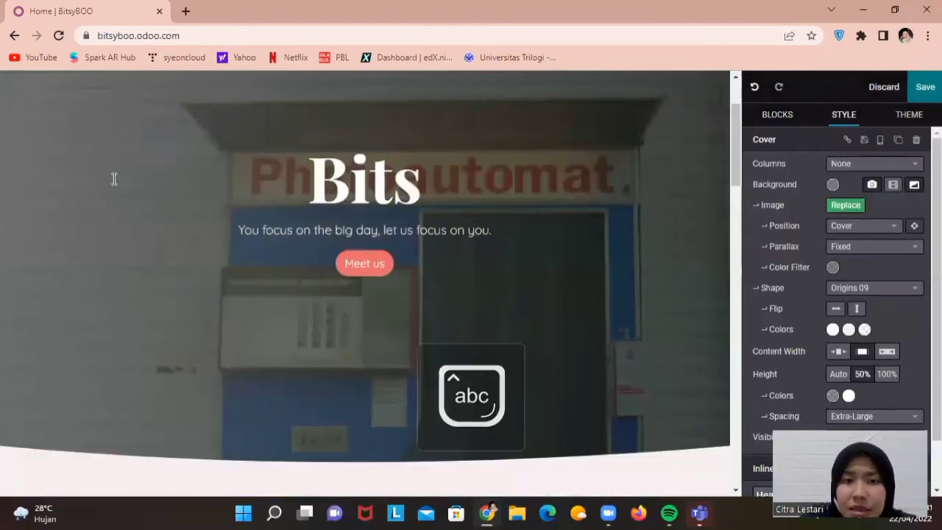
pyautogui.write('y Boo')
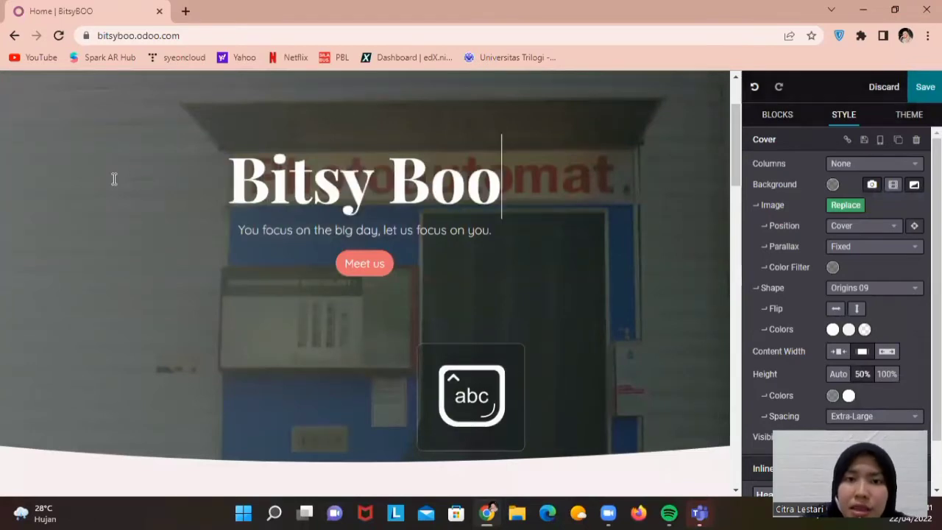
pyautogui.press('Return')
pyautogui.write('P')
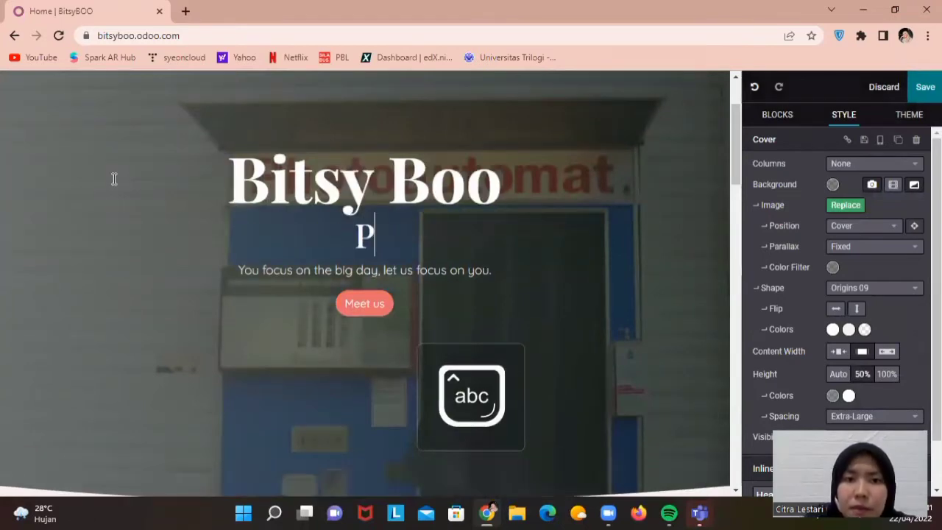
pyautogui.write('hoto Au')
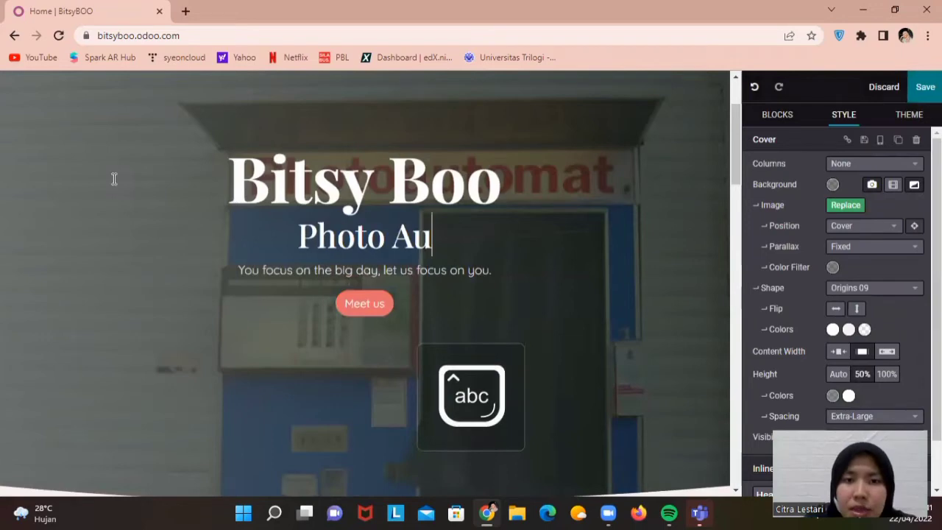
pyautogui.write('tomatic')
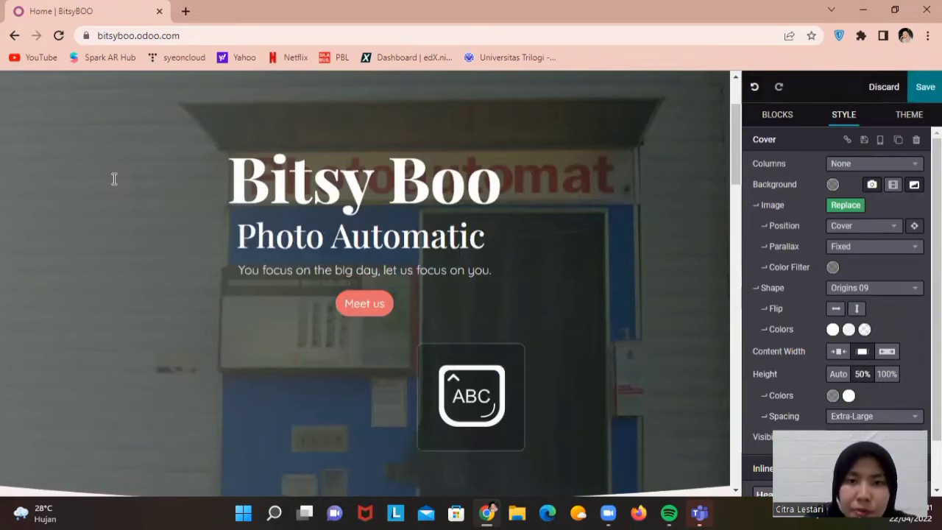
pyautogui.write(' Strip')
pyautogui.click(445, 237)
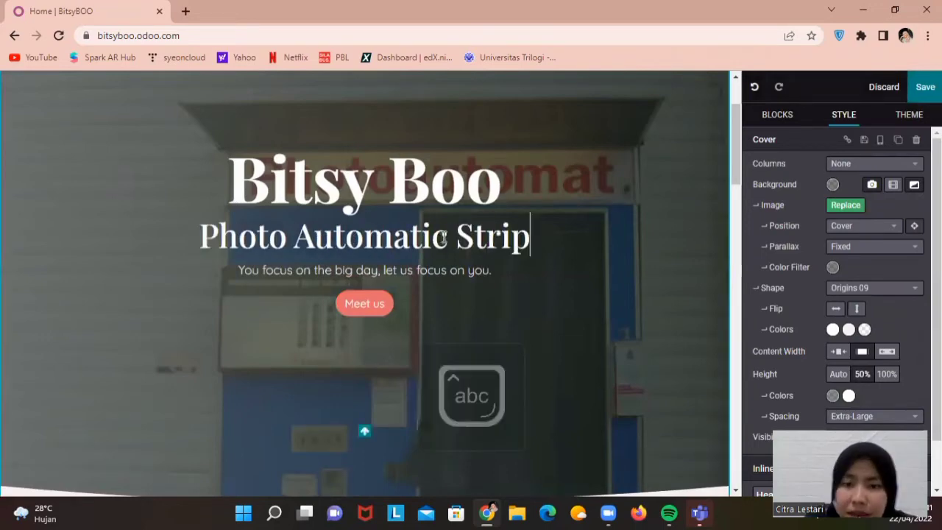
pyautogui.press('Delete')
pyautogui.write('-')
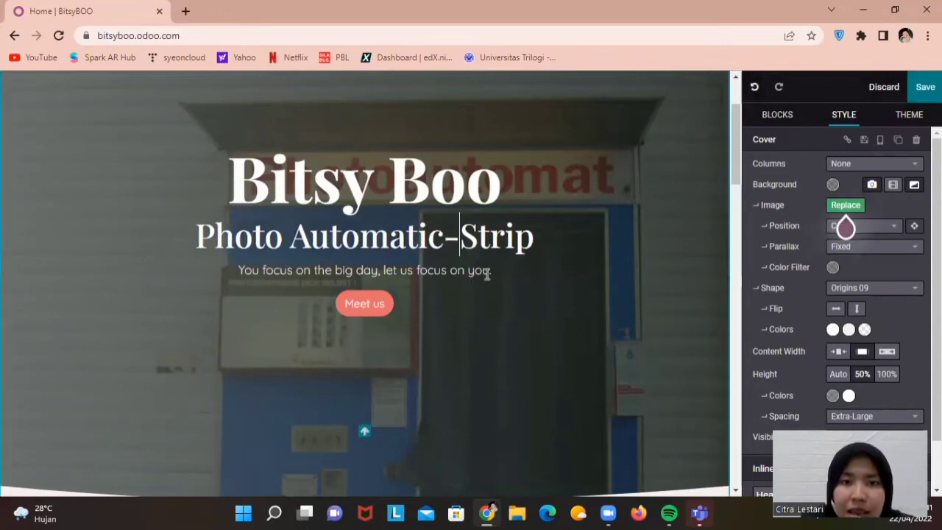
# Replace the subtitle with 'Captures your moments with your beloved ones.'
pyautogui.moveTo(491, 271); pyautogui.dragTo(202, 278)
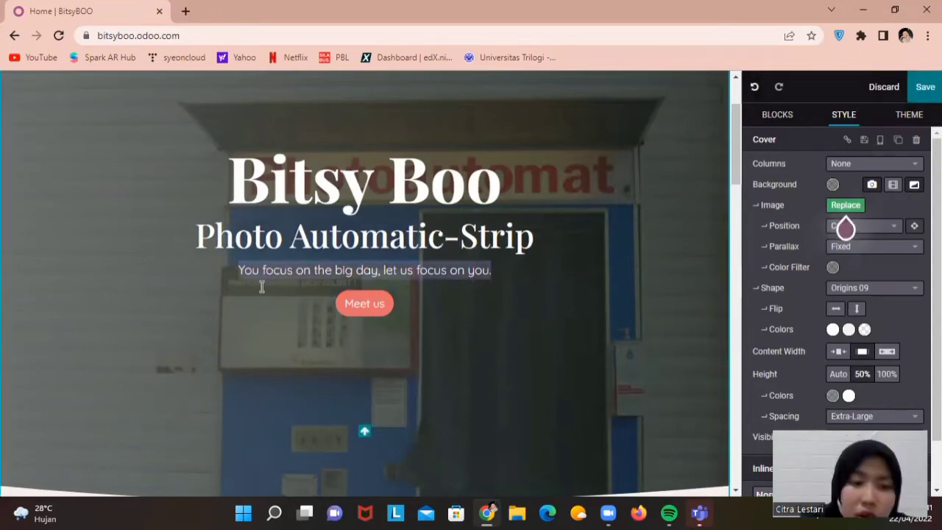
pyautogui.press('capslock')
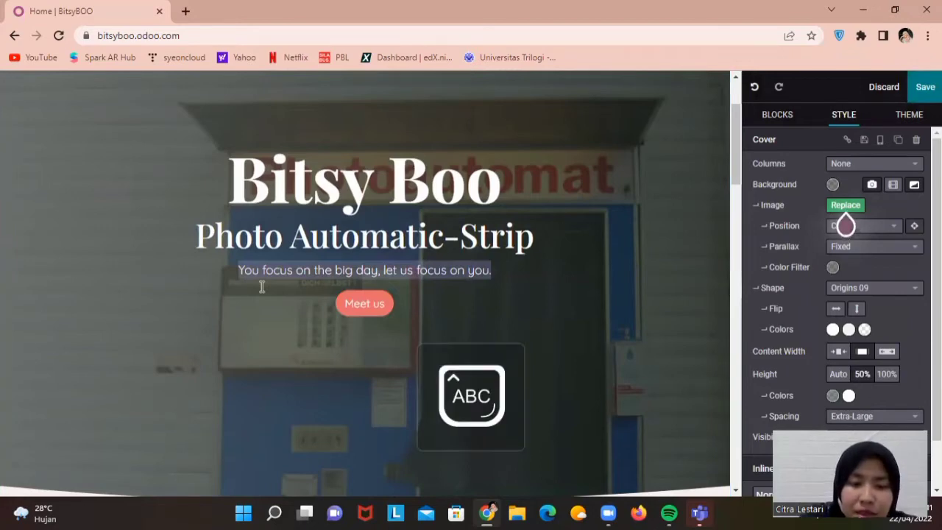
pyautogui.press('capslock')
pyautogui.write('Capture')
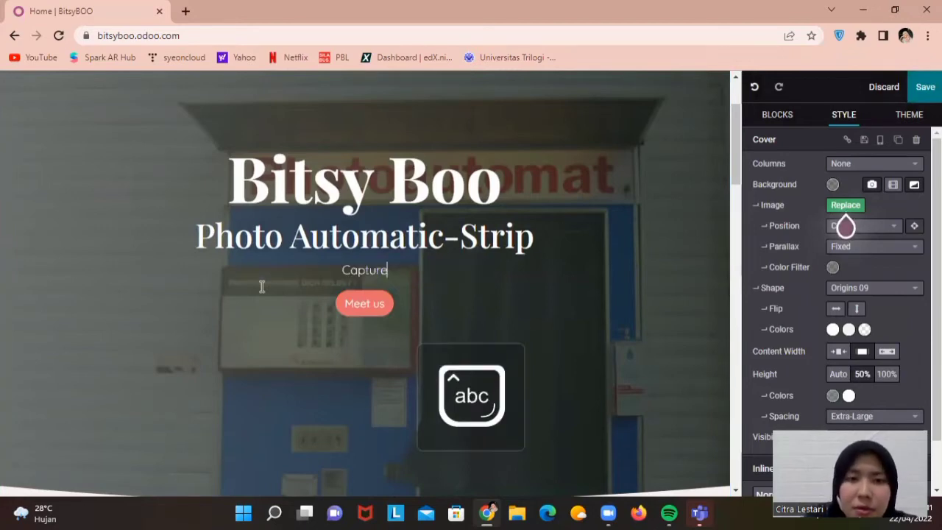
pyautogui.write('s your mo')
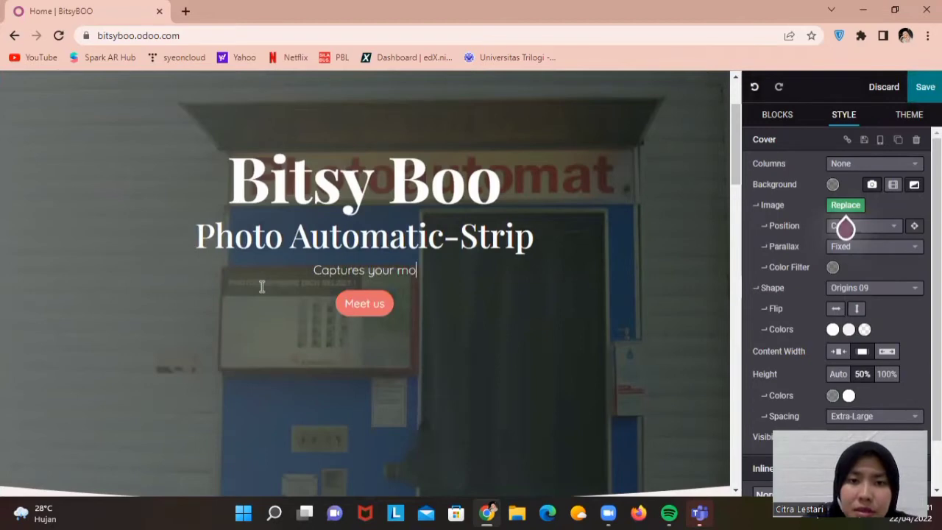
pyautogui.write('ments wit')
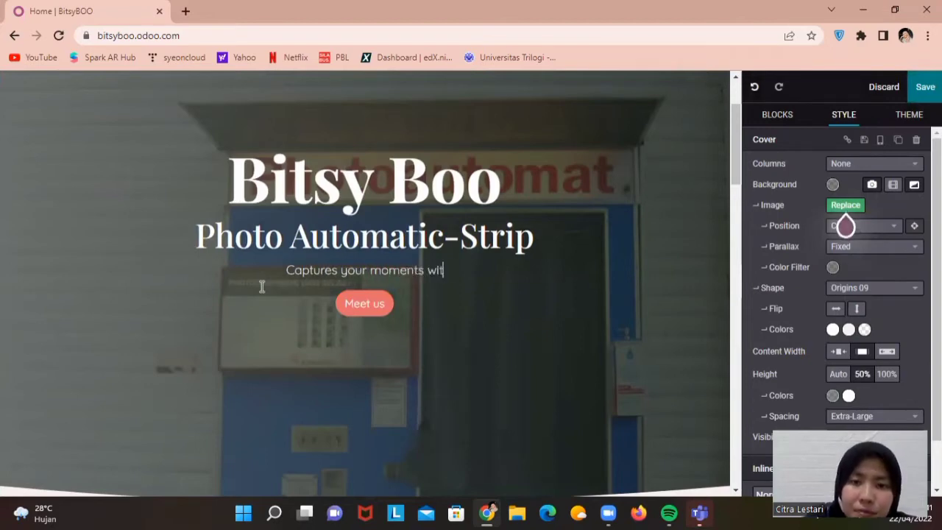
pyautogui.write('h your belove')
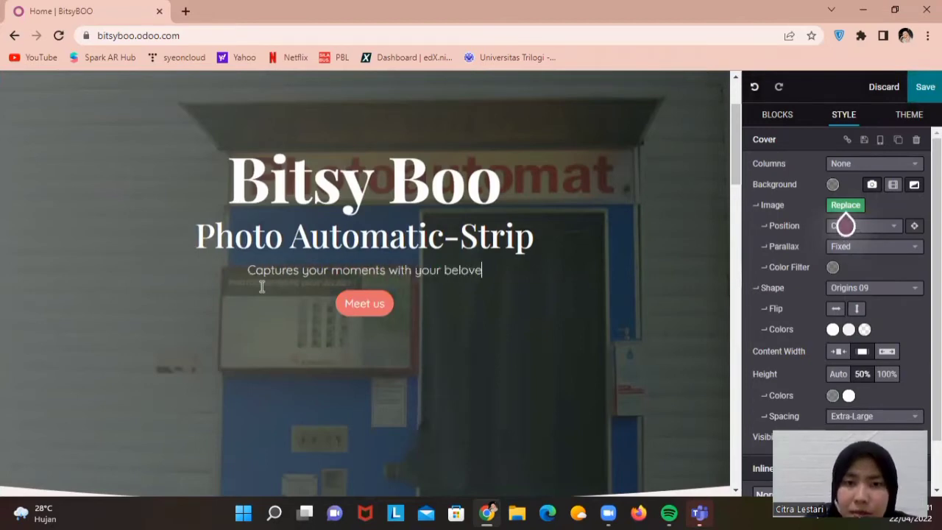
pyautogui.write('d ones.')
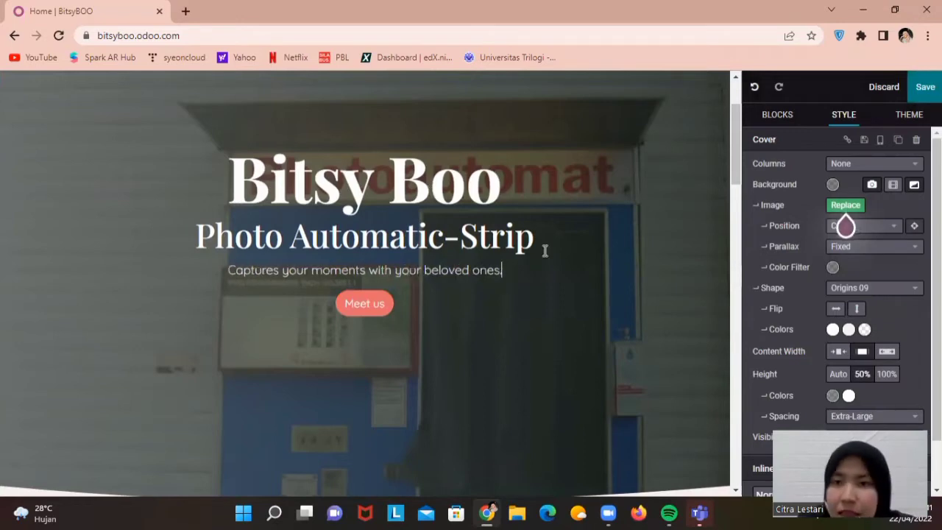
# Scroll through the Bitsy Boo homepage in the website editor
pyautogui.moveTo(742, 221); pyautogui.dragTo(743, 261)
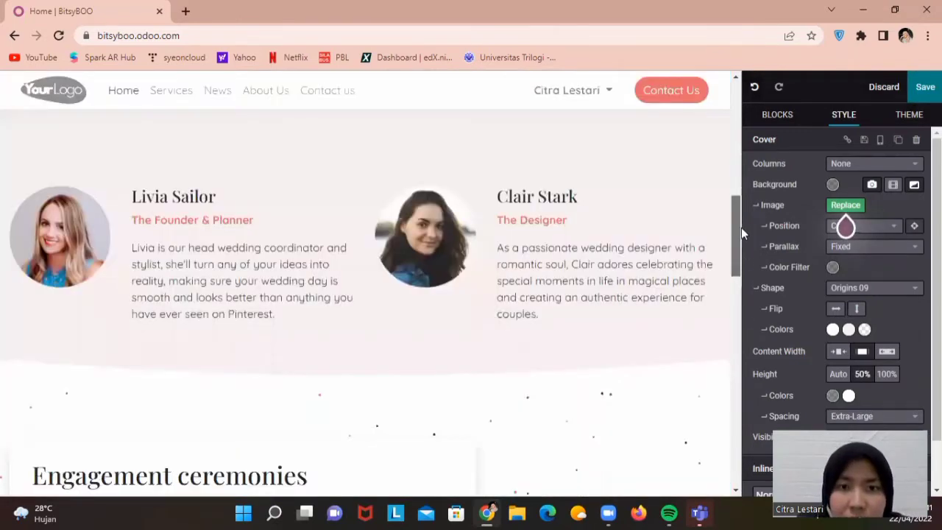
pyautogui.scroll(2, 739, 213)
pyautogui.scroll(1, 734, 244)
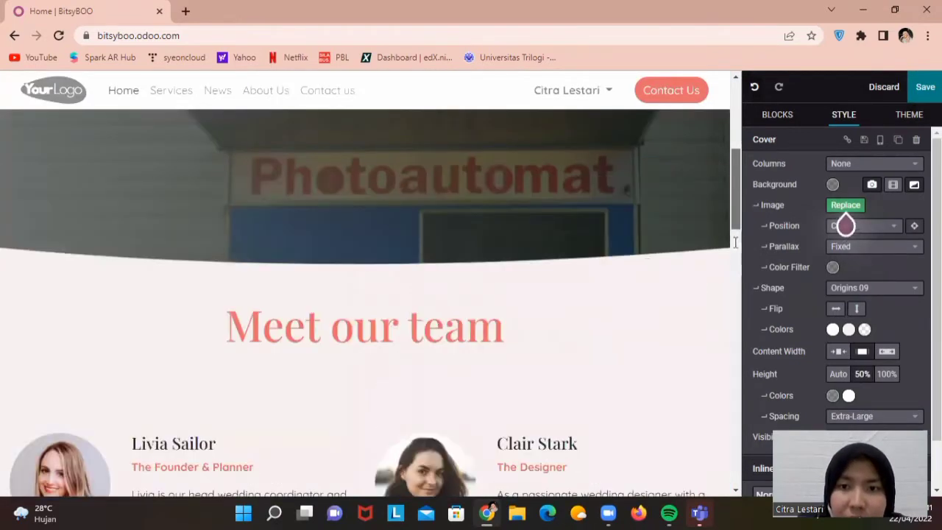
pyautogui.scroll(-7, 734, 243)
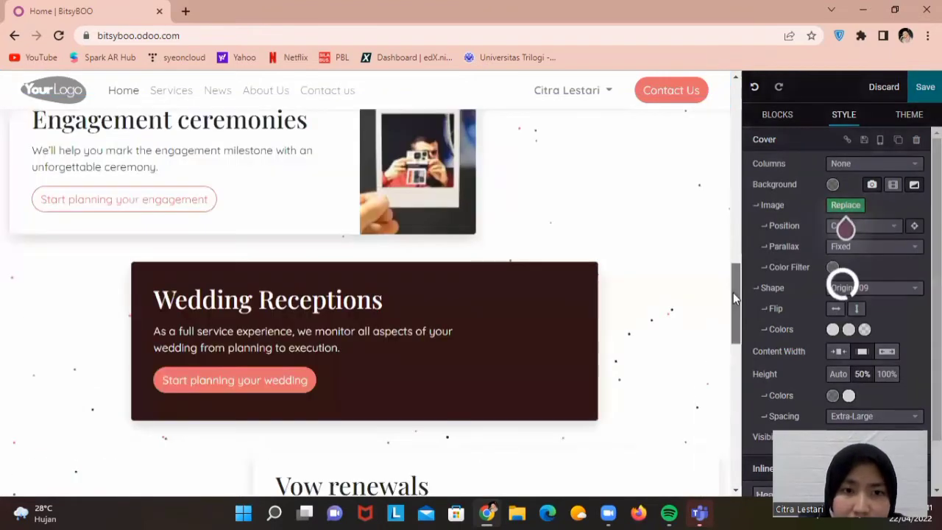
pyautogui.moveTo(733, 292); pyautogui.dragTo(729, 471)
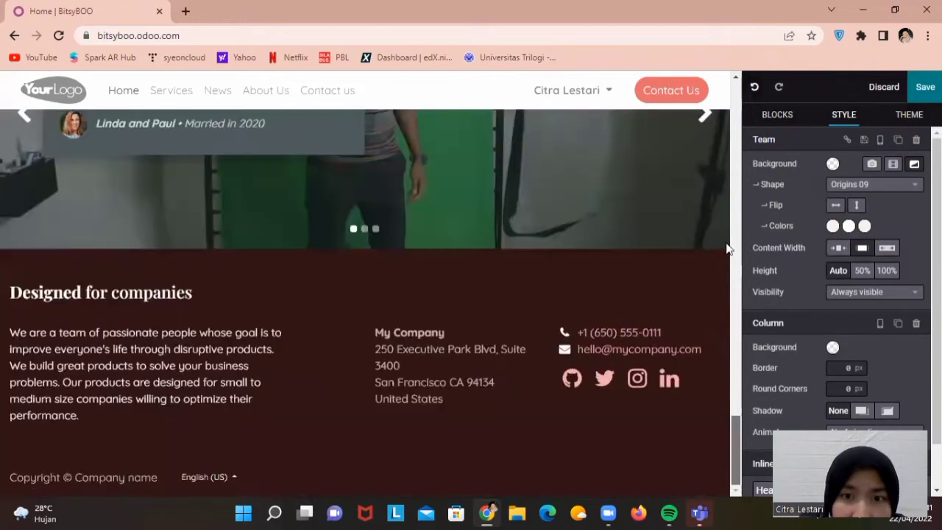
pyautogui.moveTo(717, 194); pyautogui.dragTo(738, 99)
# Inspect the Blocks and Theme panels and try dragging a Picture block into the page
pyautogui.click(779, 115)
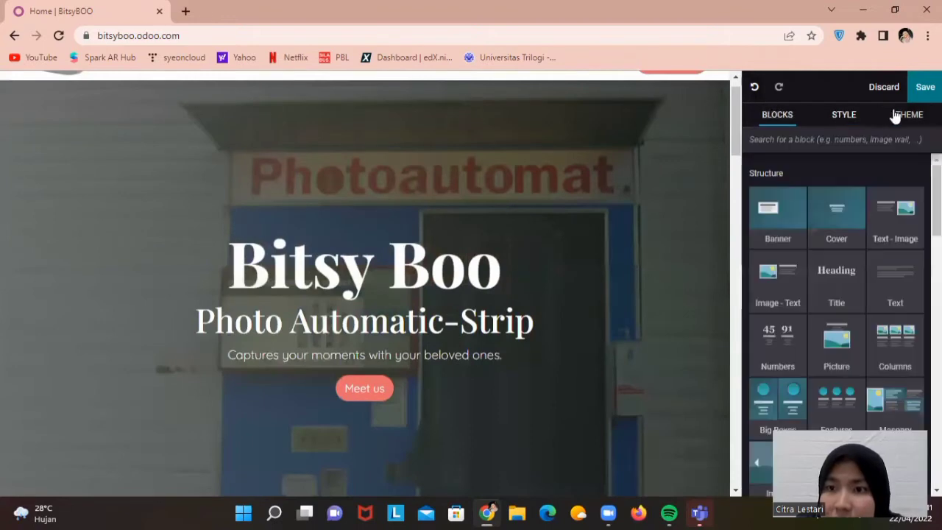
pyautogui.click(767, 124)
pyautogui.moveTo(733, 150); pyautogui.dragTo(729, 214)
pyautogui.scroll(-3, 731, 237)
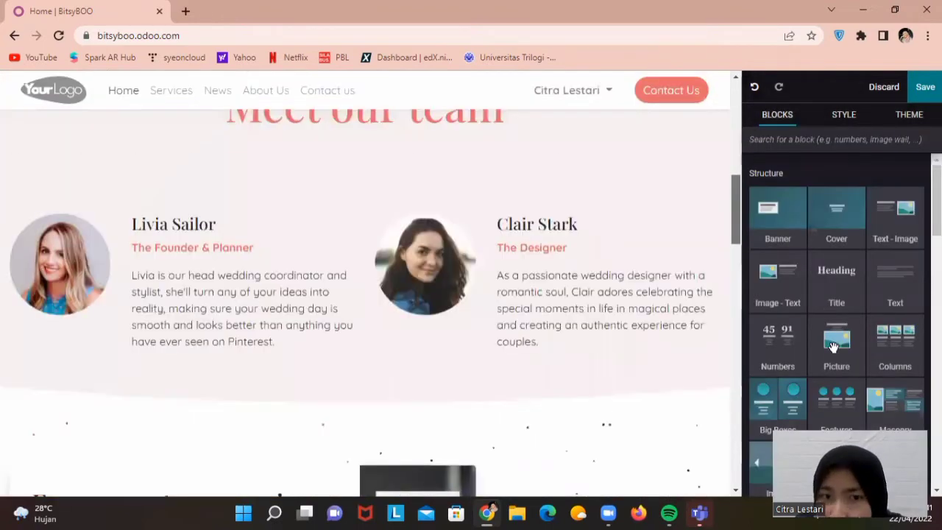
pyautogui.moveTo(833, 342); pyautogui.dragTo(593, 187)
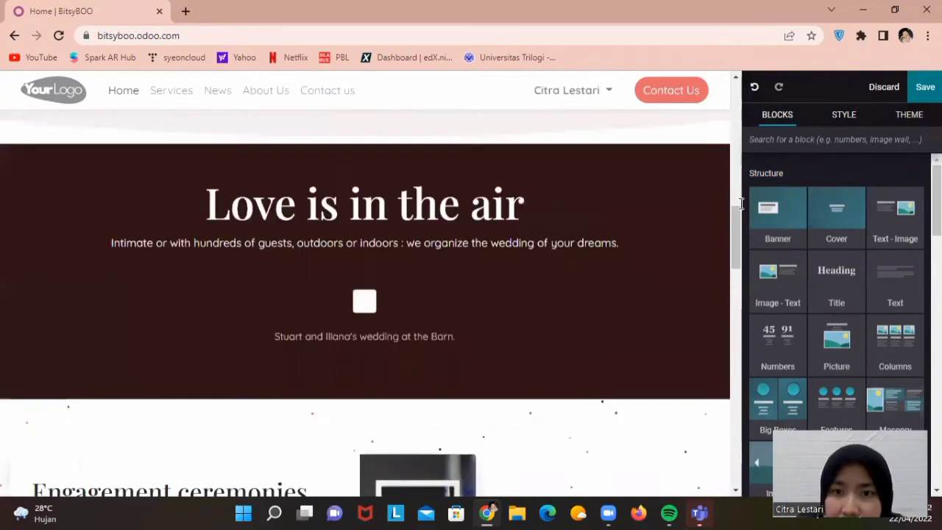
pyautogui.scroll(3, 739, 189)
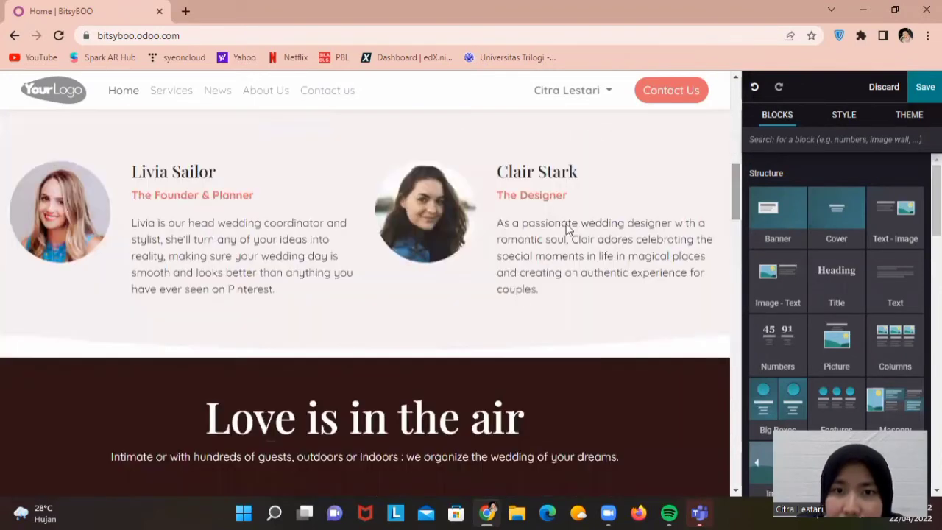
pyautogui.scroll(5, 731, 129)
# Select the cover section and team-section columns to inspect their styling
pyautogui.click(626, 200)
pyautogui.scroll(-3, 626, 200)
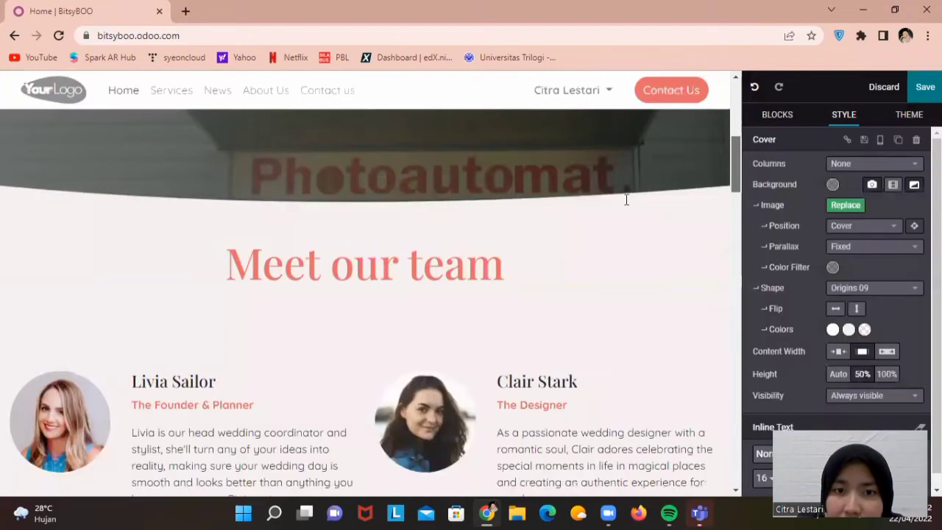
pyautogui.scroll(-3, 534, 258)
pyautogui.click(624, 212)
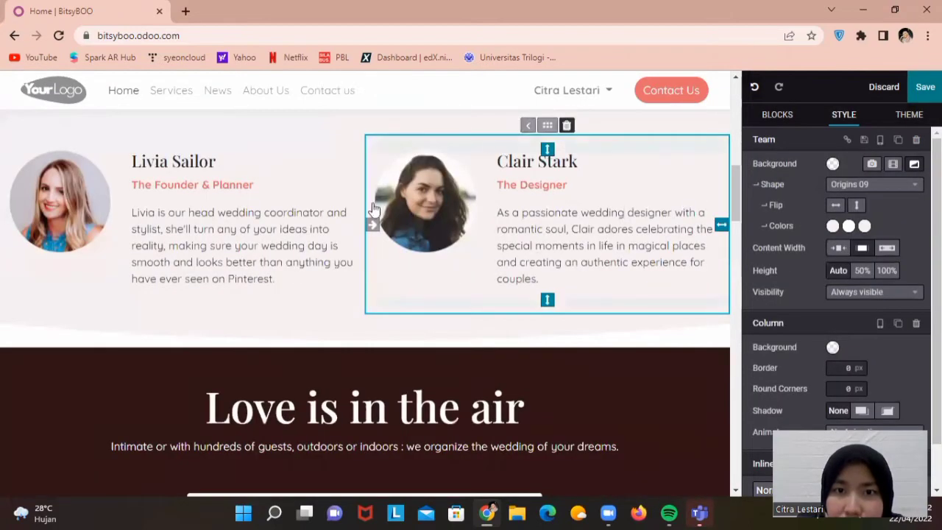
pyautogui.click(326, 213)
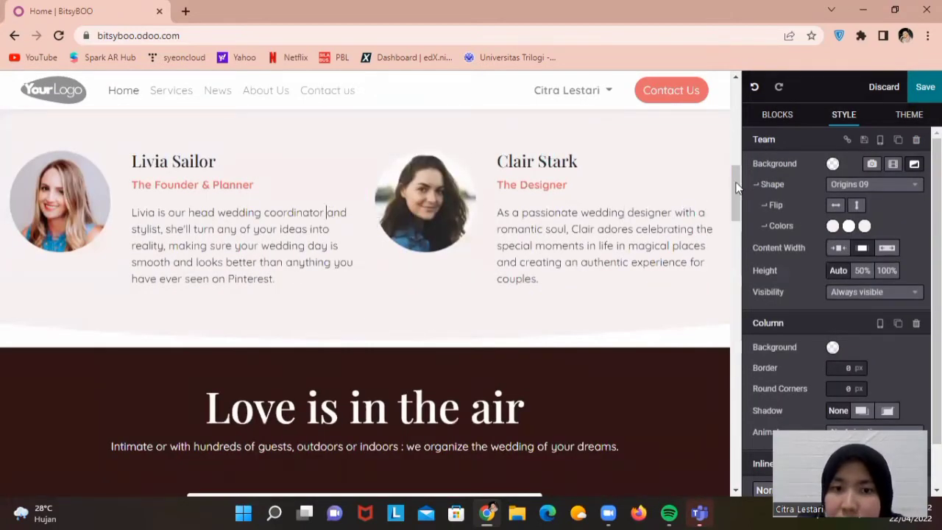
pyautogui.moveTo(738, 188); pyautogui.dragTo(733, 436)
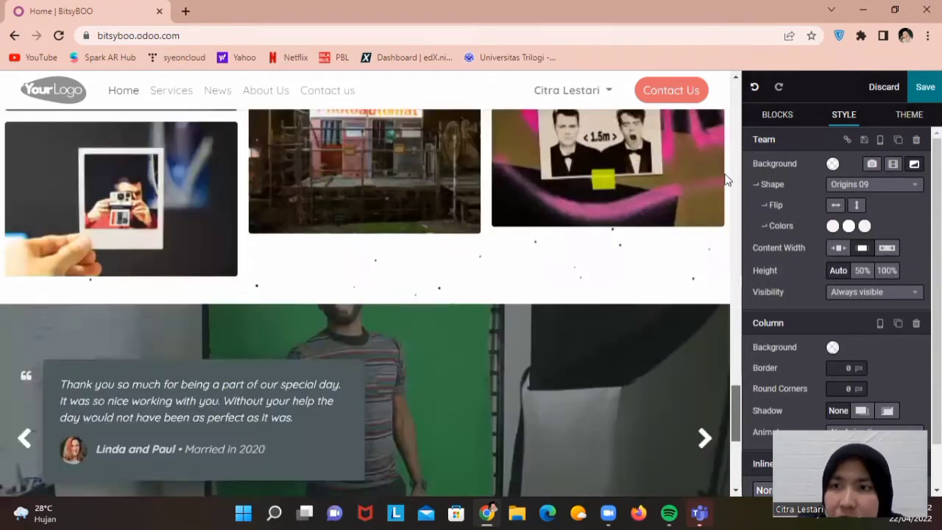
pyautogui.moveTo(726, 181); pyautogui.dragTo(731, 125)
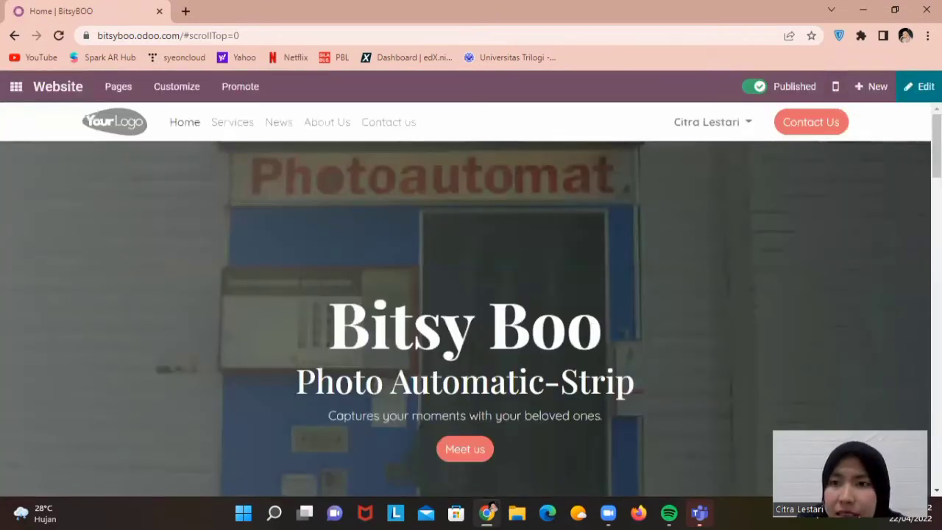
# Open the Odoo main menu of apps from the website
pyautogui.moveTo(936, 146)
pyautogui.mouseDown()
pyautogui.moveTo(936, 365)
pyautogui.moveTo(935, 141)
pyautogui.mouseUp()
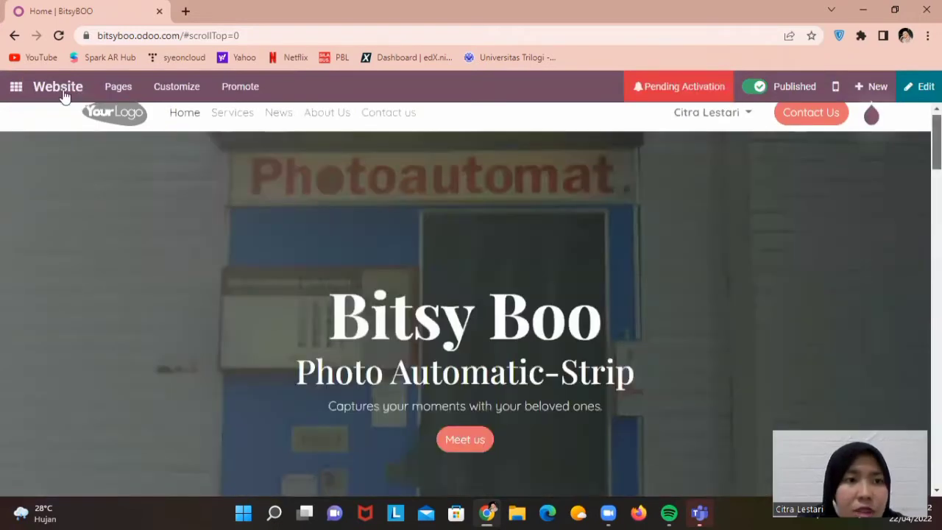
pyautogui.click(20, 90)
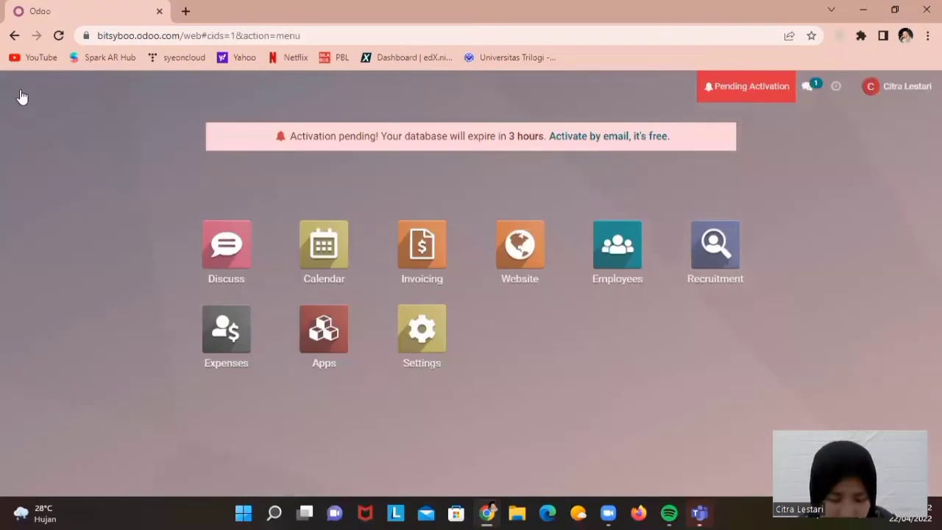
# In Recruitment, start a new job position titled 'Sales Manager'
pyautogui.click(714, 261)
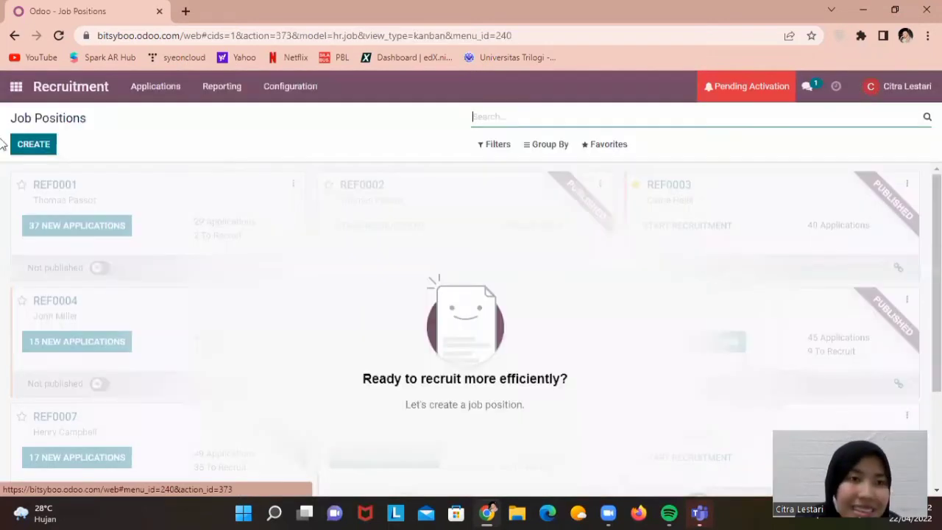
pyautogui.click(53, 147)
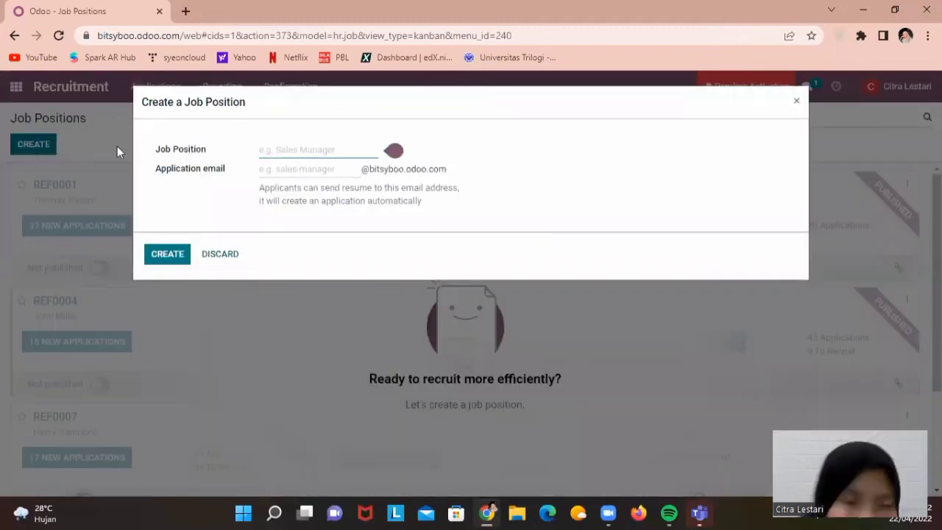
pyautogui.moveTo(312, 153)
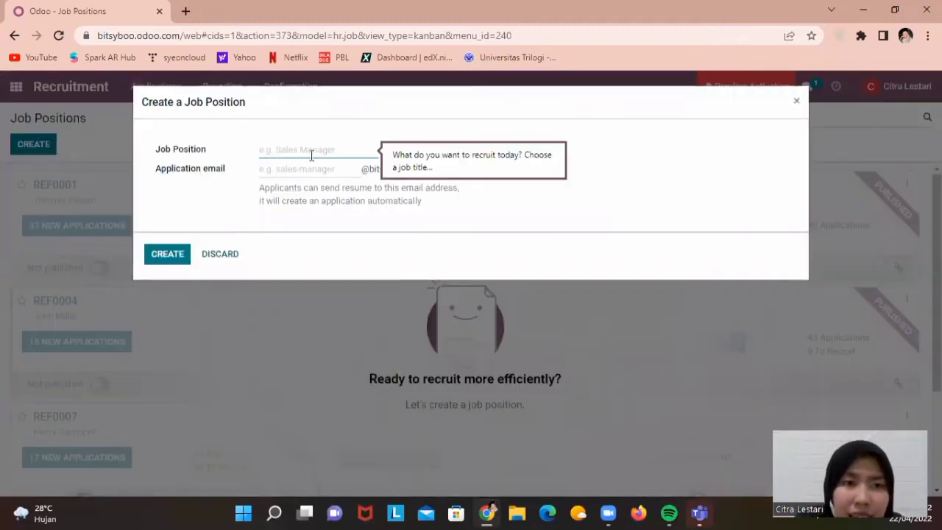
pyautogui.press('capslock')
pyautogui.write('S')
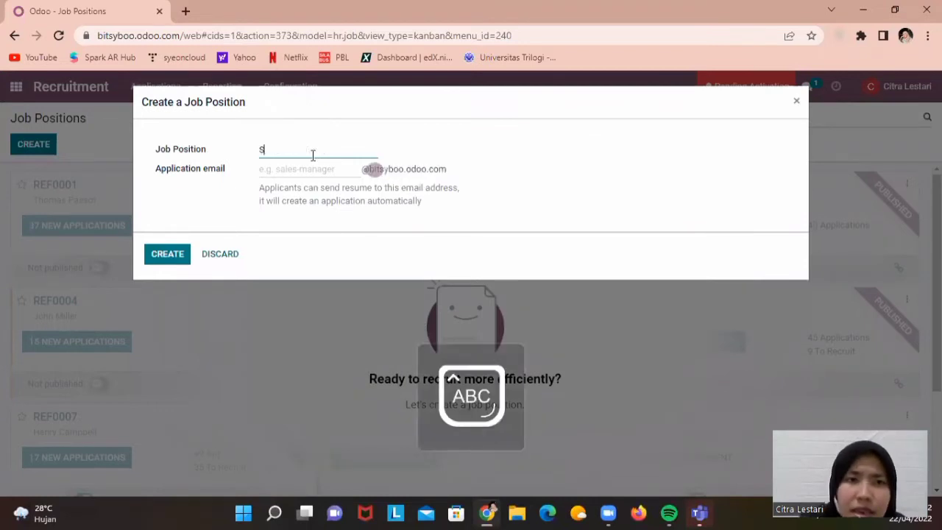
pyautogui.press('capslock')
pyautogui.write('ales')
pyautogui.press('capslock')
pyautogui.write('M')
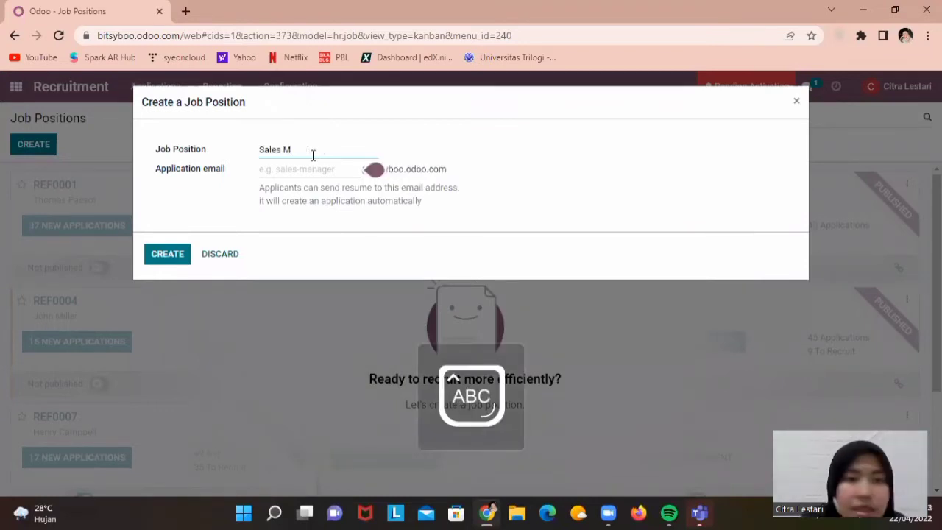
pyautogui.press('capslock')
pyautogui.write('anager')
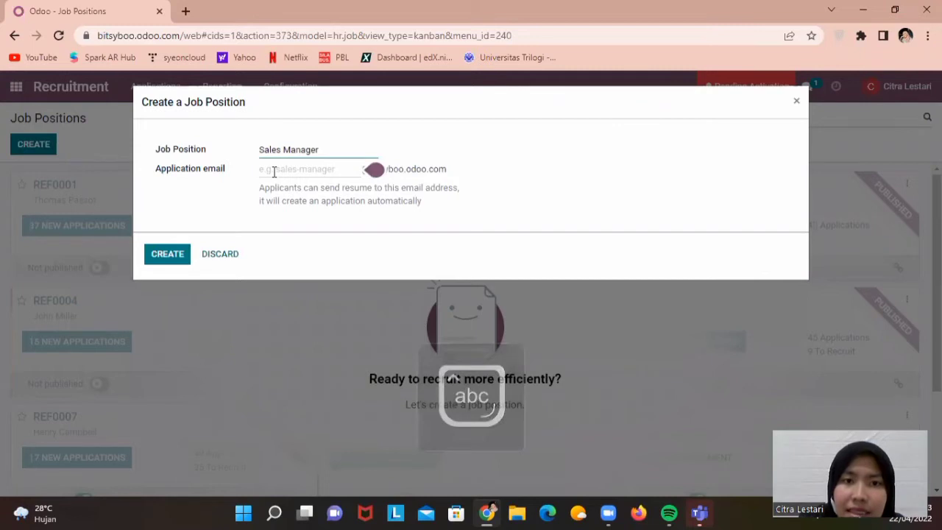
pyautogui.write('sal')
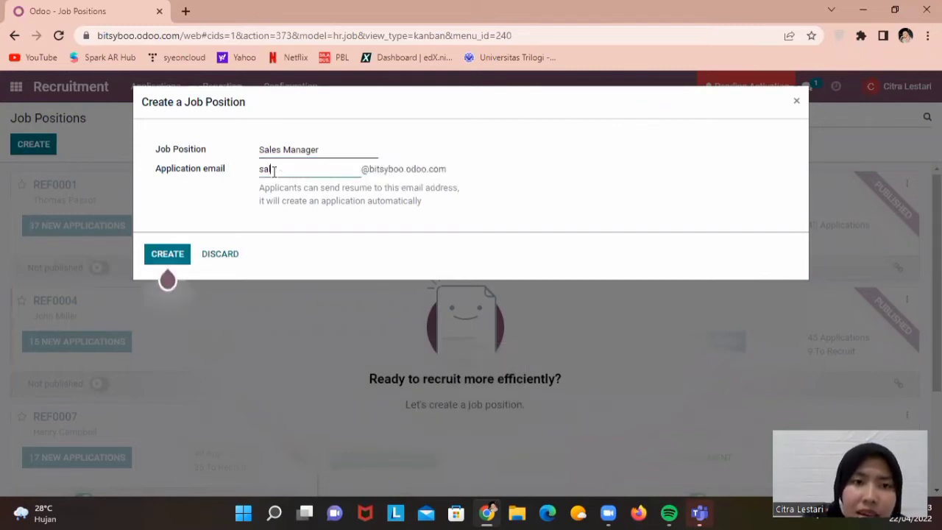
# Fill in the job's application e-mail alias and create the position
pyautogui.press('BackSpace')
pyautogui.press('BackSpace')
pyautogui.press('BackSpace')
pyautogui.write('C')
pyautogui.press('capslock')
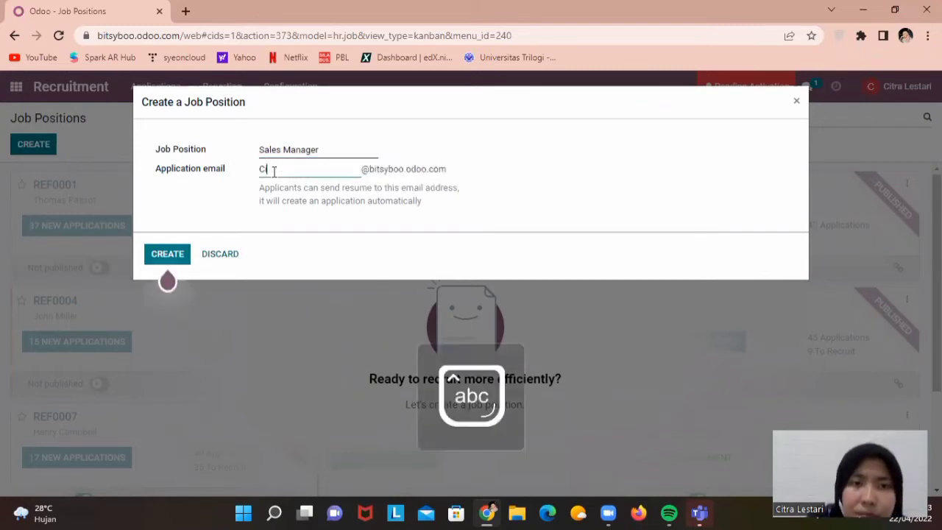
pyautogui.press('BackSpace')
pyautogui.write('citra s')
pyautogui.press('BackSpace')
pyautogui.press('BackSpace')
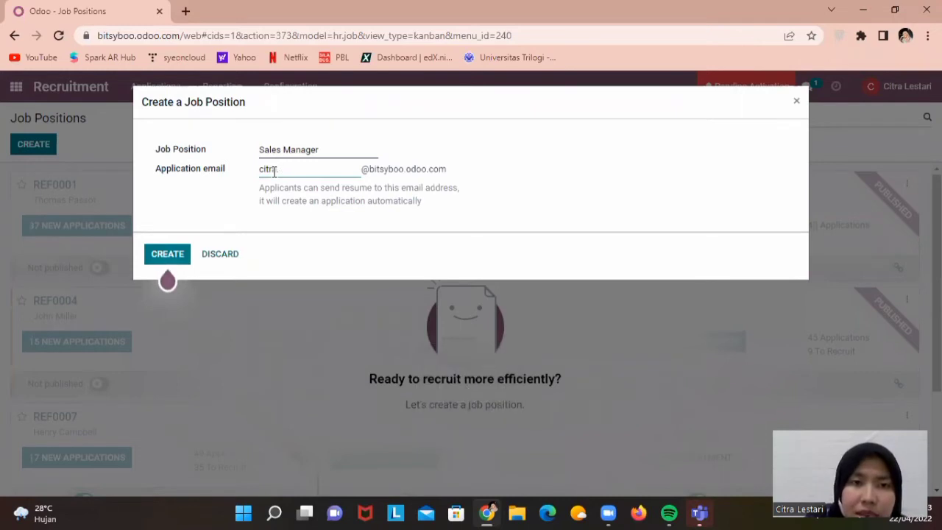
pyautogui.write('.man')
pyautogui.write('ager')
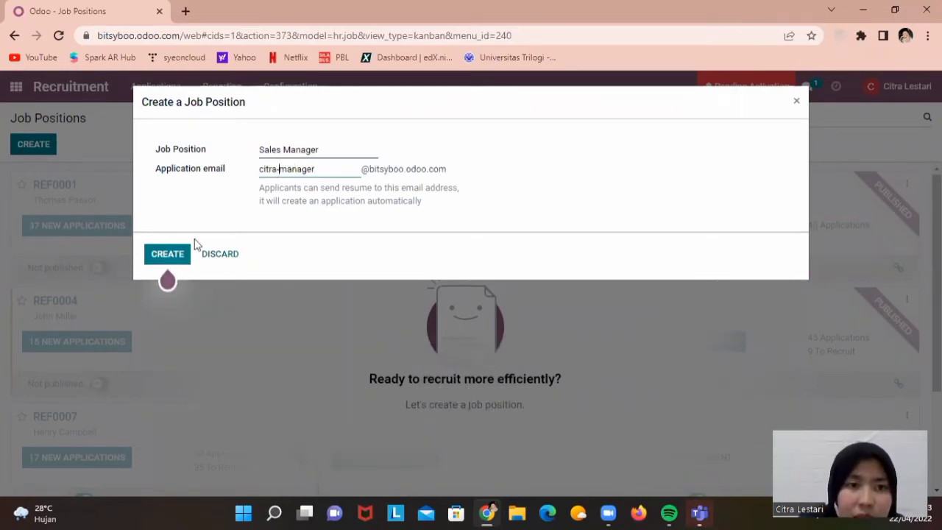
pyautogui.click(156, 250)
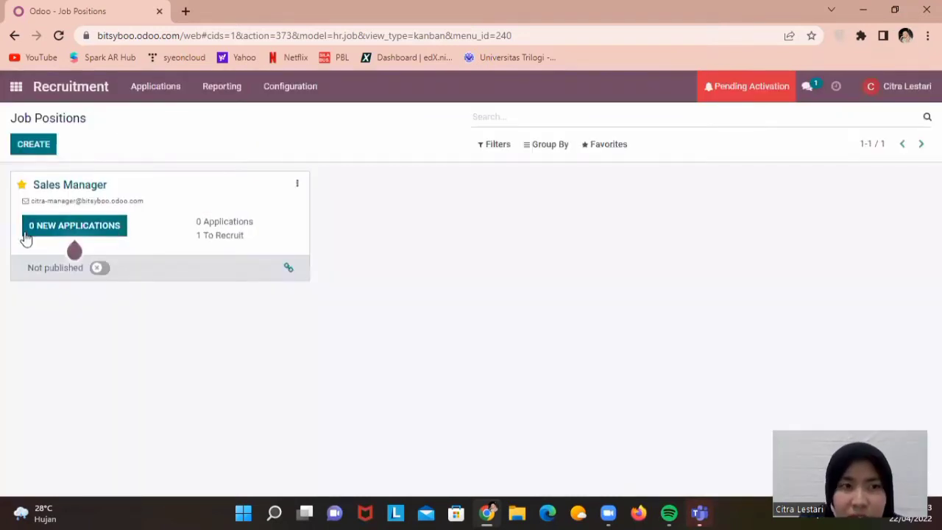
# Start a new application titled 'Sales' in the Sales Manager pipeline
pyautogui.moveTo(54, 241)
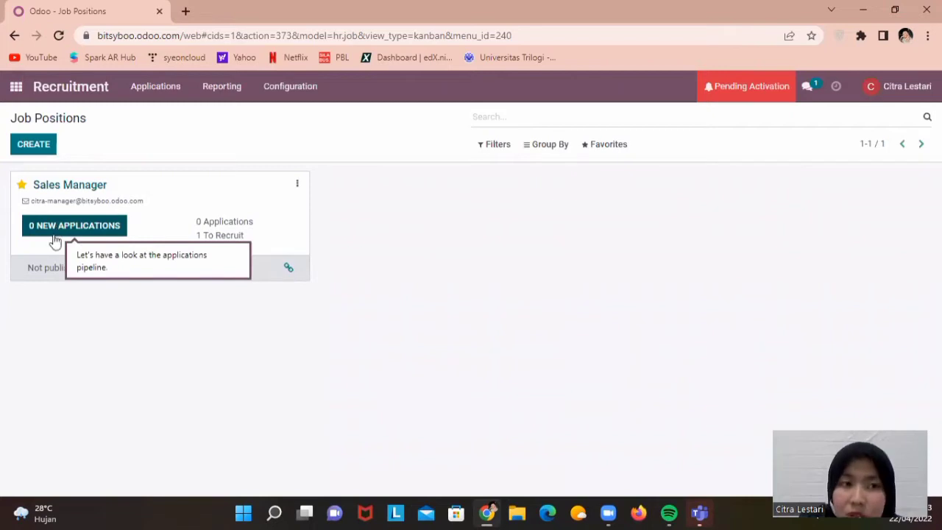
pyautogui.click(104, 227)
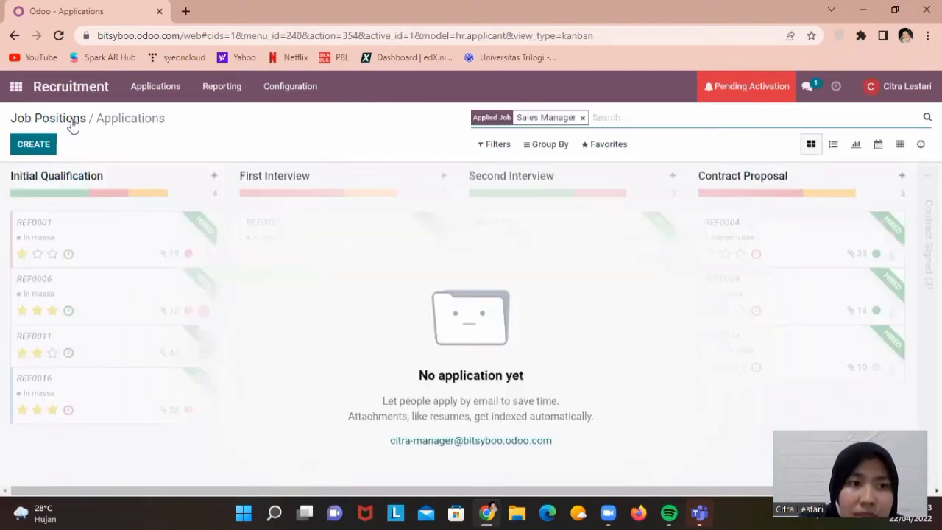
pyautogui.click(31, 151)
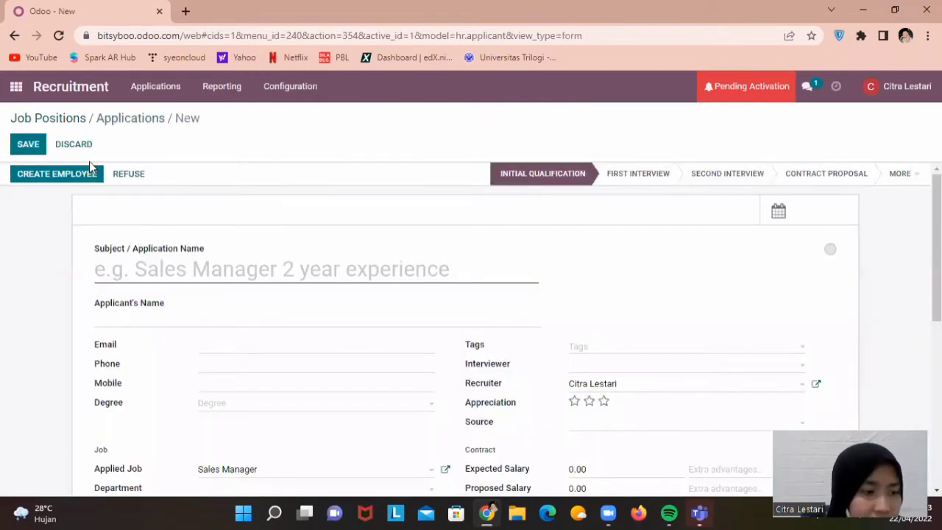
pyautogui.click(176, 269)
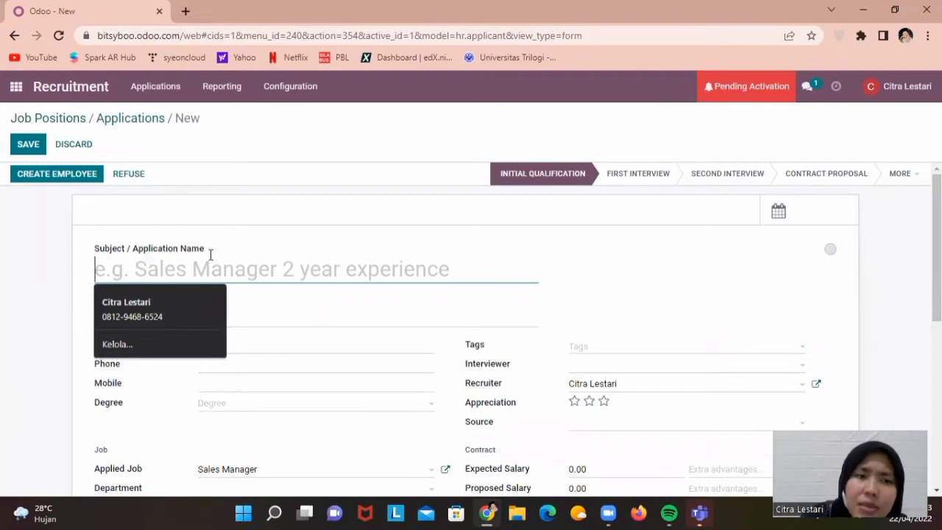
pyautogui.press('capslock')
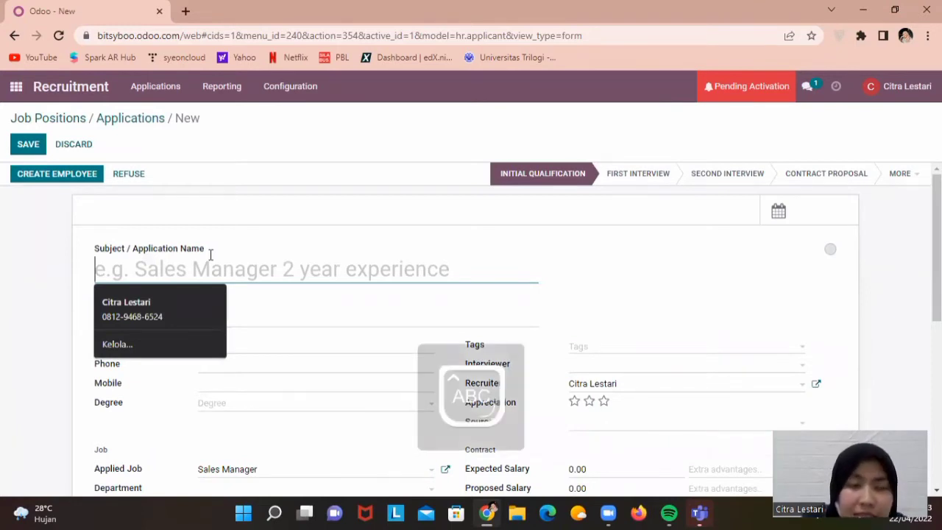
pyautogui.write('S')
pyautogui.press('capslock')
pyautogui.write('ales')
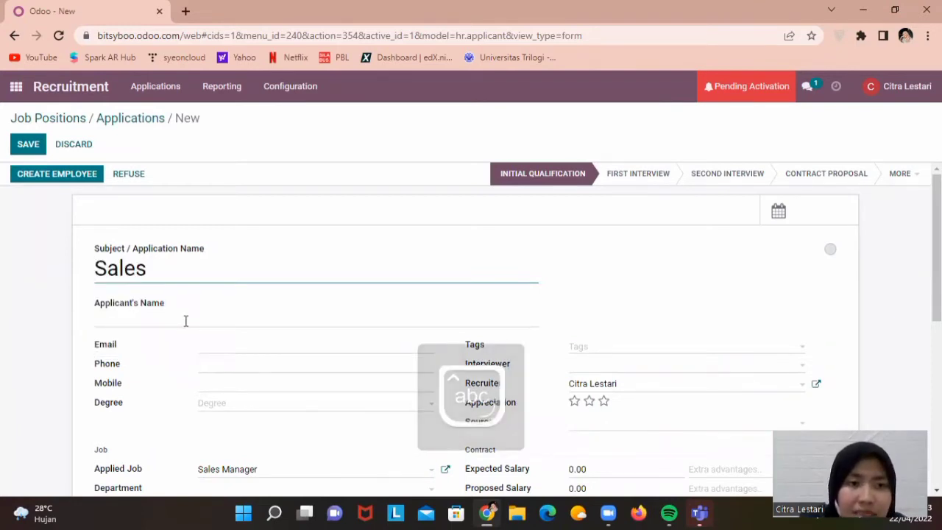
# Enter the applicant's name and e-mail address
pyautogui.click(185, 320)
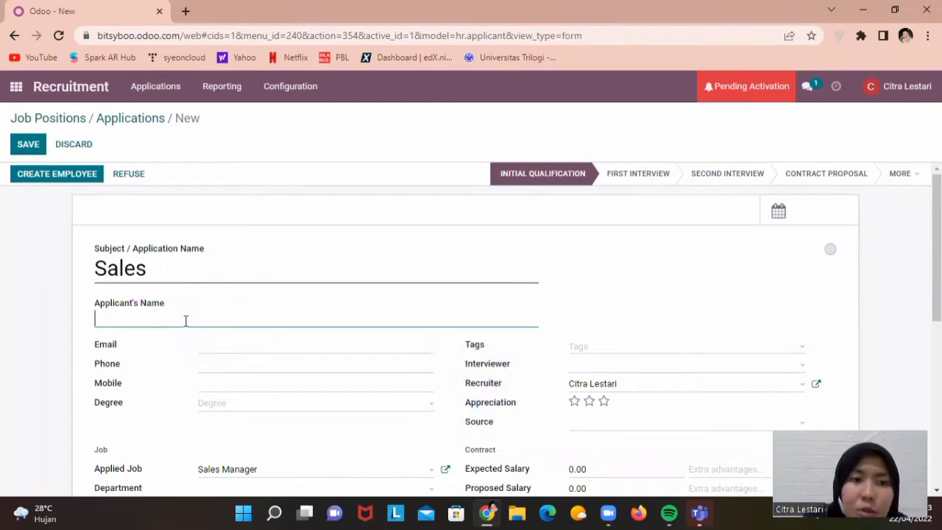
pyautogui.press('capslock')
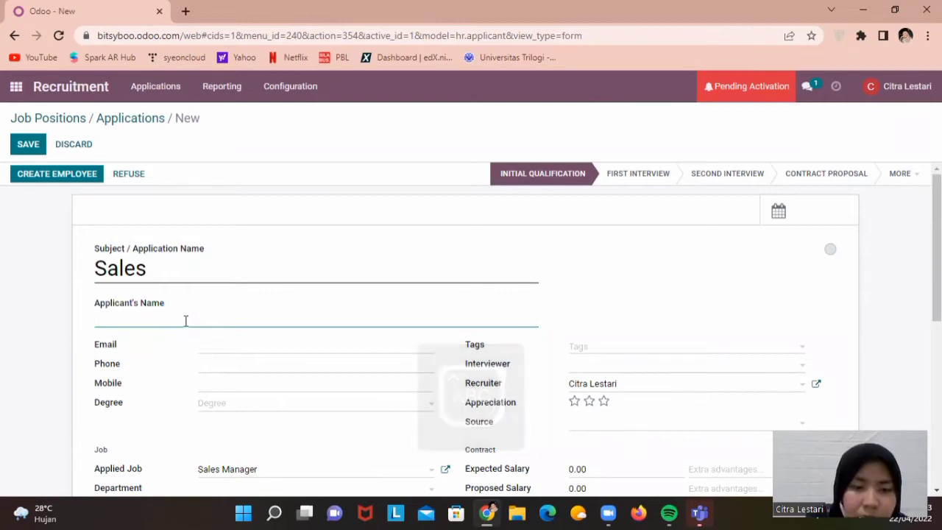
pyautogui.write('A')
pyautogui.press('capslock')
pyautogui.write('ri')
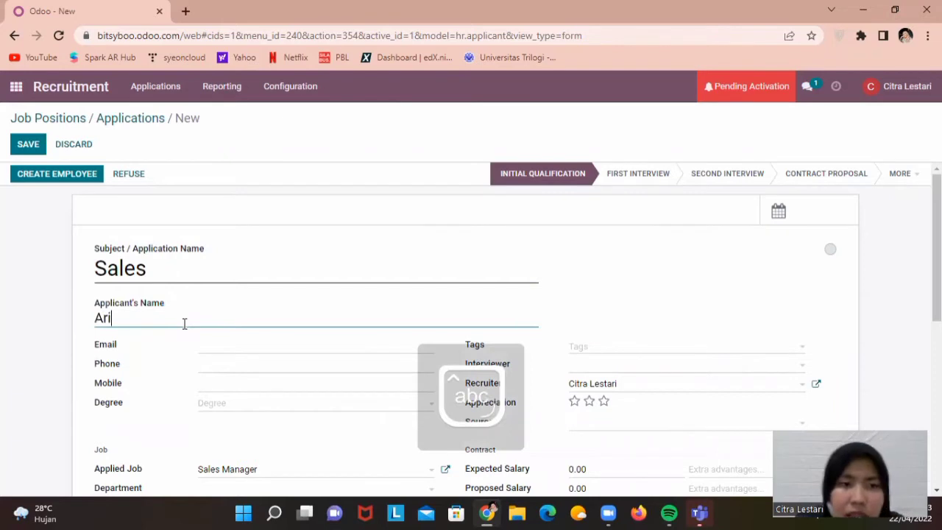
pyautogui.write('fa')
pyautogui.click(230, 337)
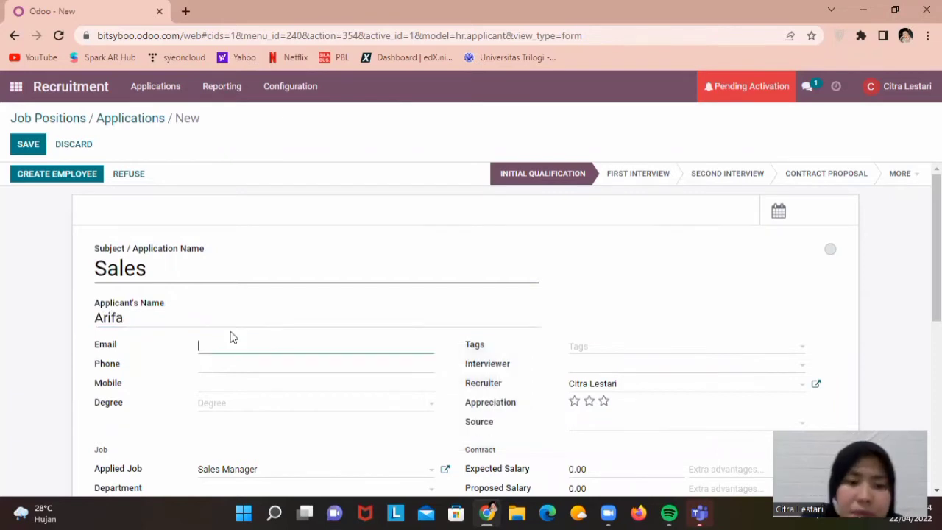
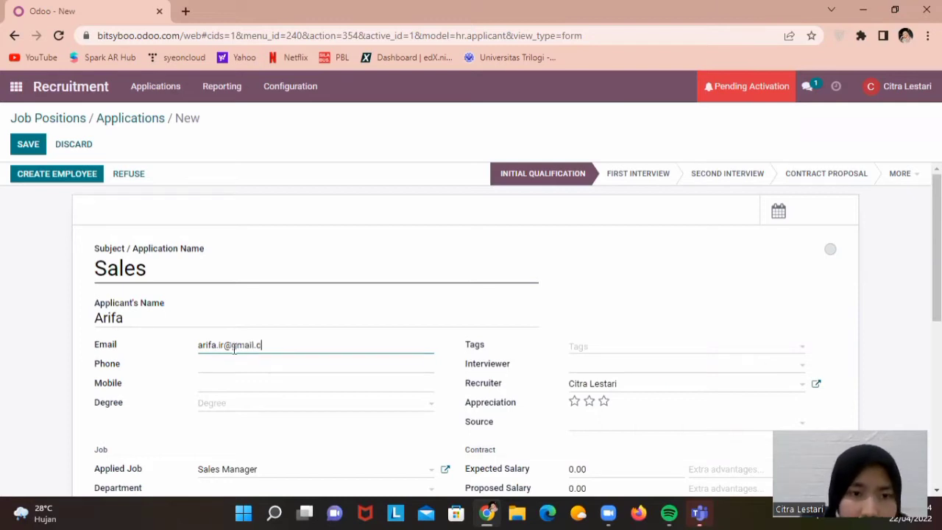
# Add the applicant's phone number, Bachelor Degree, and the Sales tag
pyautogui.click(234, 372)
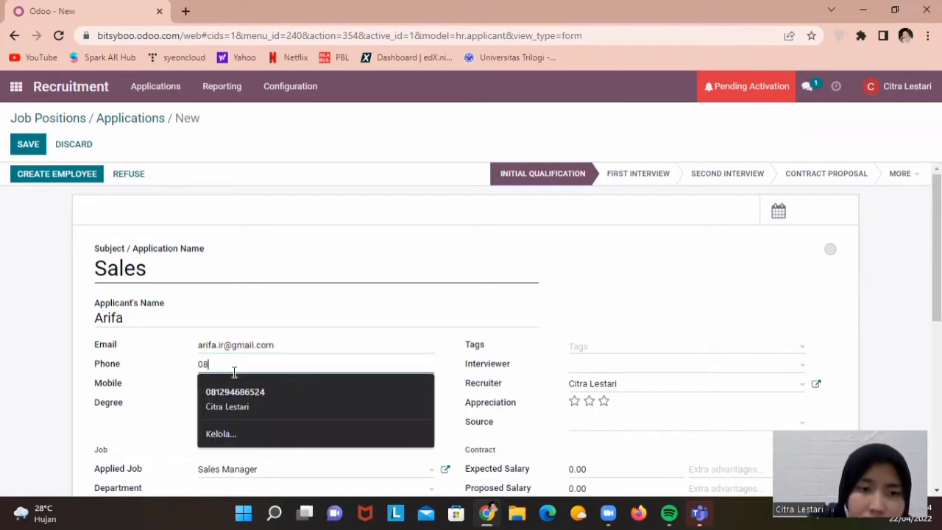
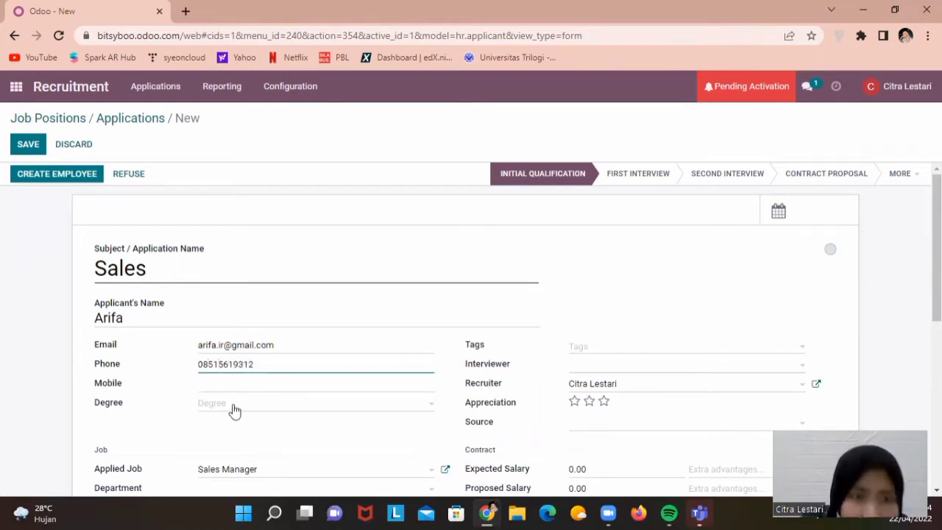
pyautogui.click(234, 411)
pyautogui.click(246, 328)
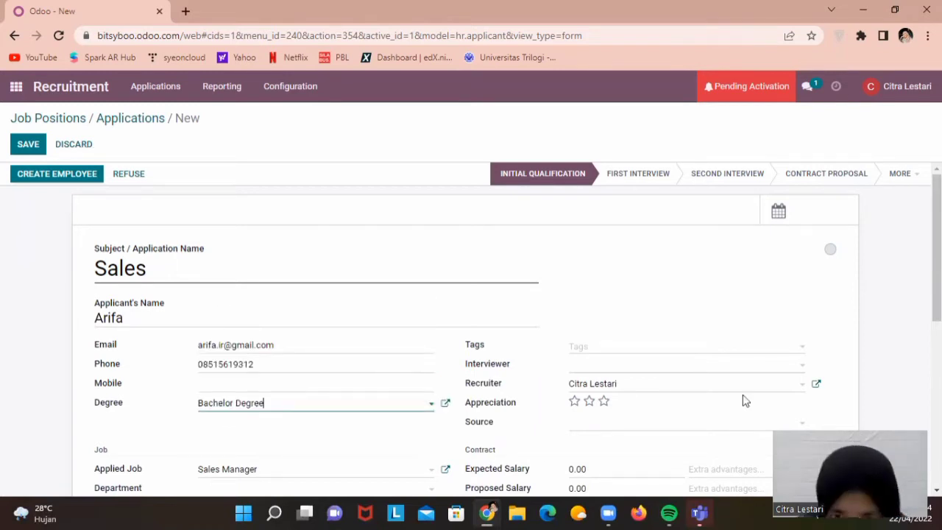
pyautogui.click(373, 267)
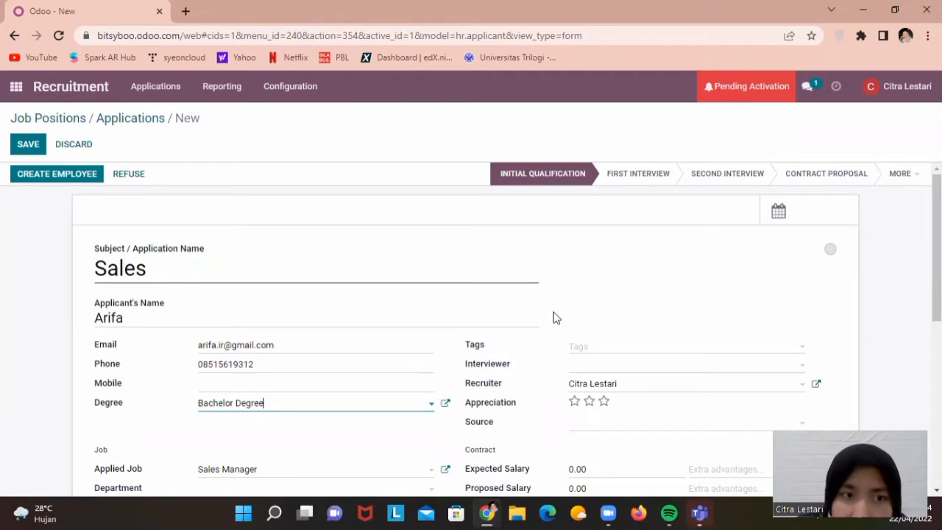
pyautogui.click(579, 350)
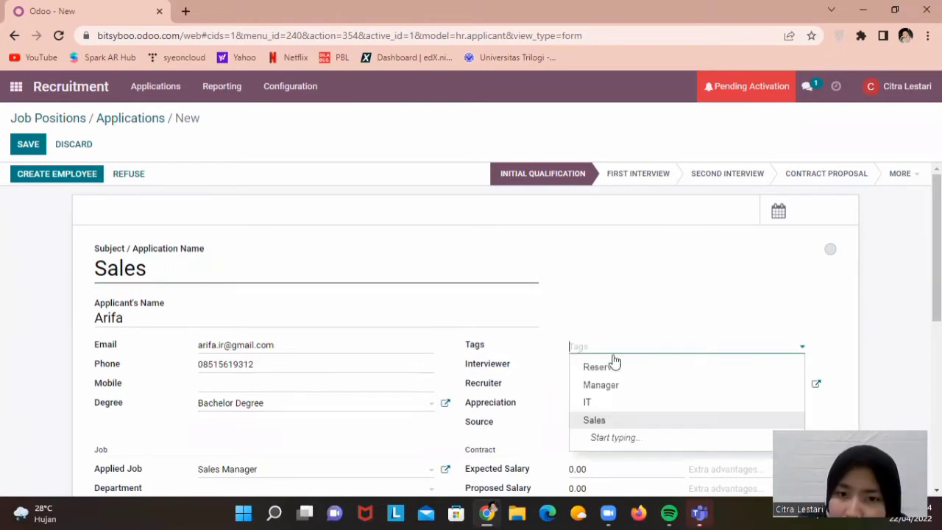
pyautogui.click(593, 419)
# Tag the application Sales, assign an interviewer, and set source Newsletter and department Sales
pyautogui.scroll(-1, 154, 216)
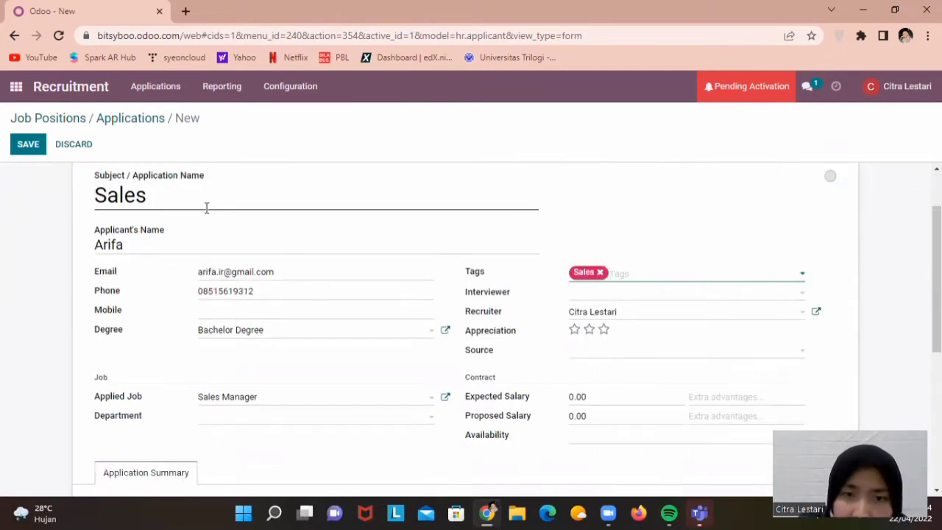
pyautogui.click(206, 205)
pyautogui.click(600, 294)
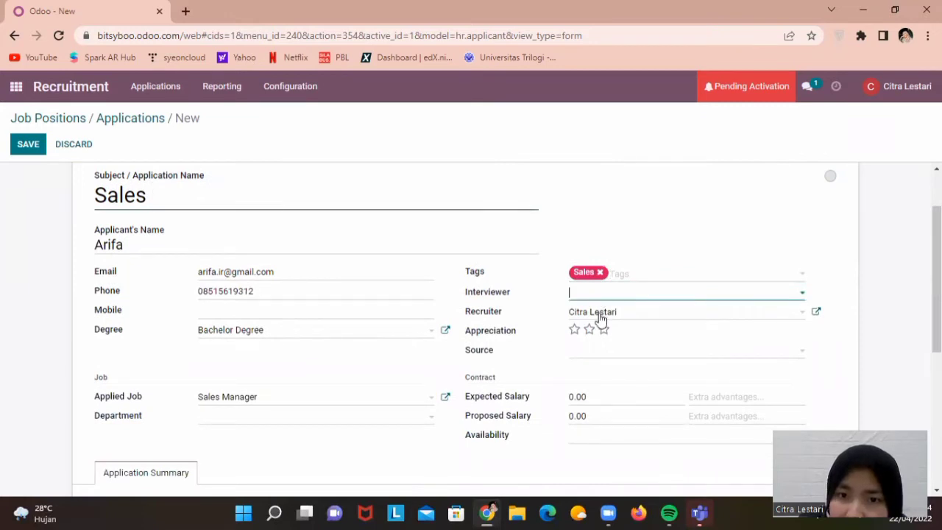
pyautogui.click(599, 317)
pyautogui.scroll(-2, 557, 263)
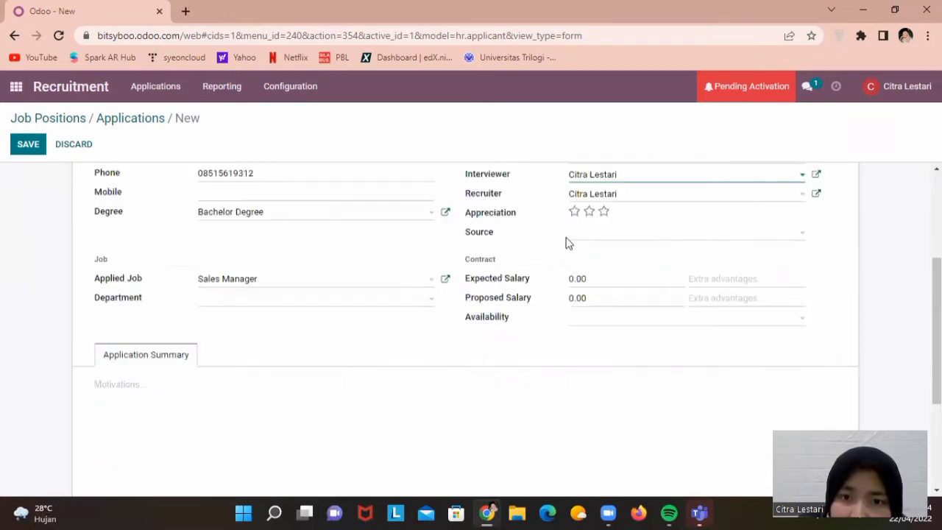
pyautogui.click(573, 242)
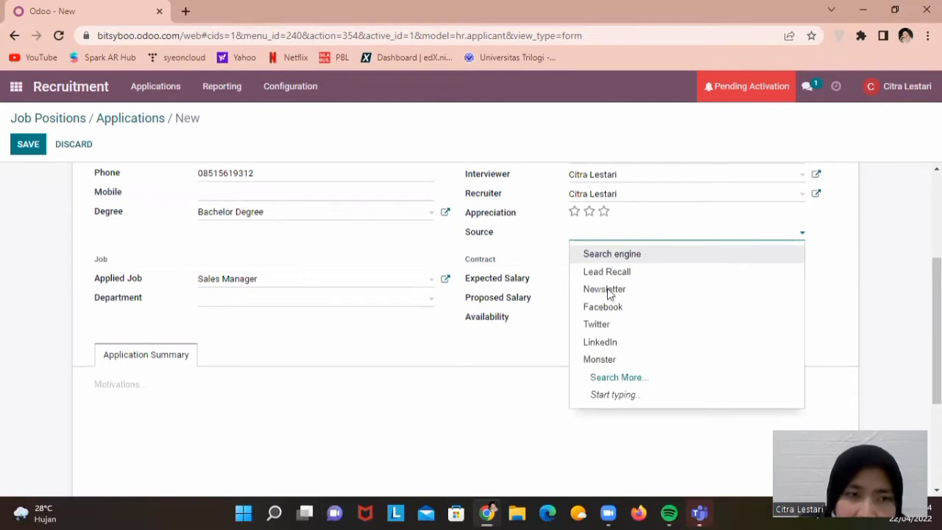
pyautogui.click(347, 302)
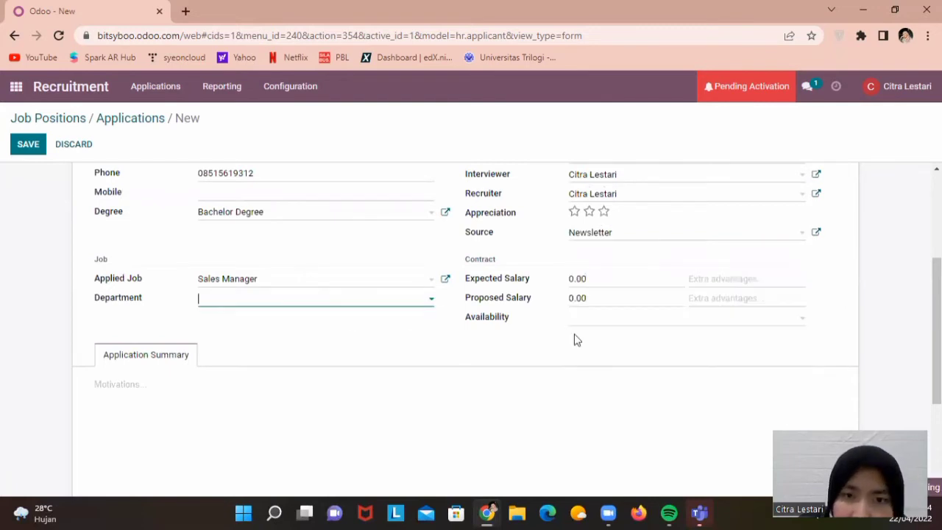
pyautogui.write('Sales')
# Enter expected salary 3,500,000 and proposed salary 350,000,000, then save the application
pyautogui.click(578, 280)
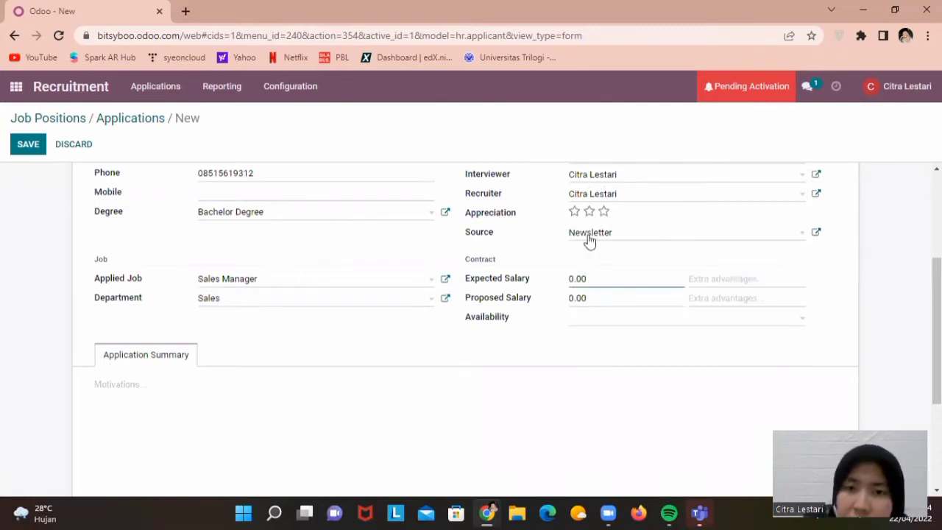
pyautogui.press('BackSpace')
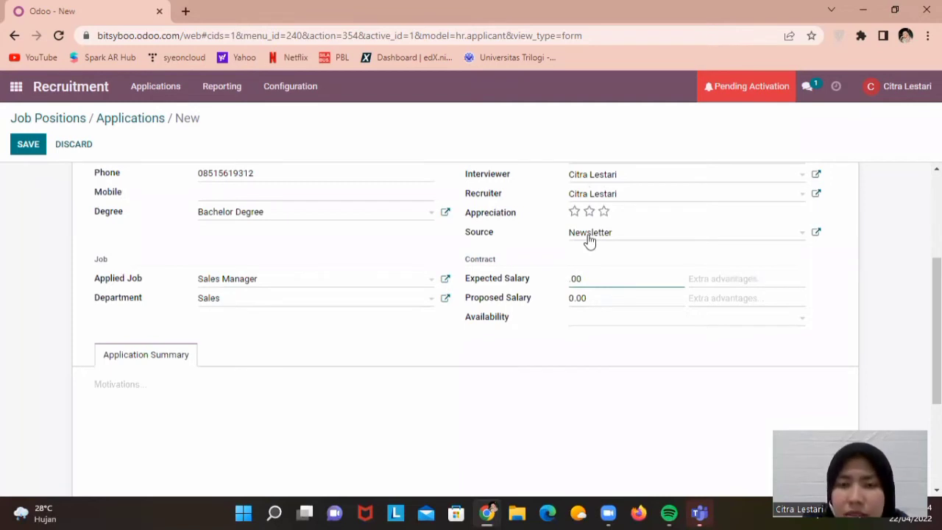
pyautogui.write('350000')
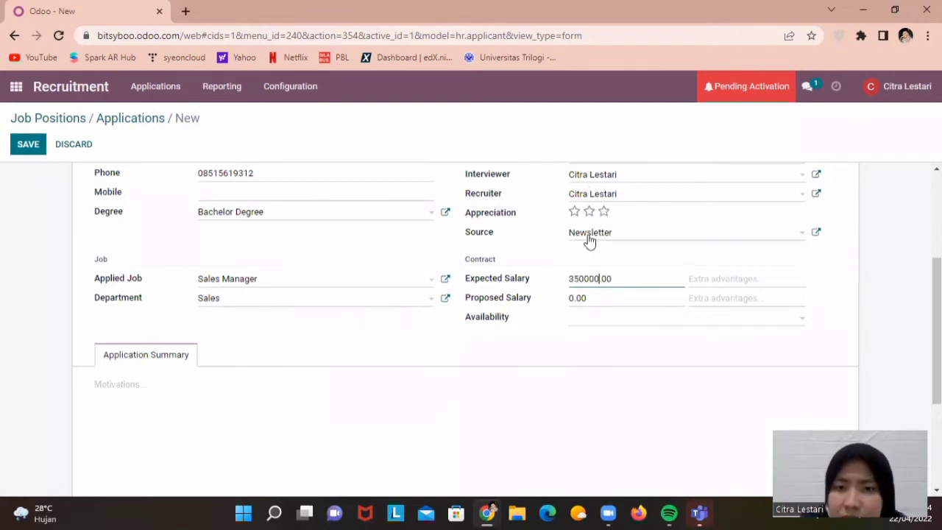
pyautogui.press('Left')
pyautogui.press('Left')
pyautogui.press('Left')
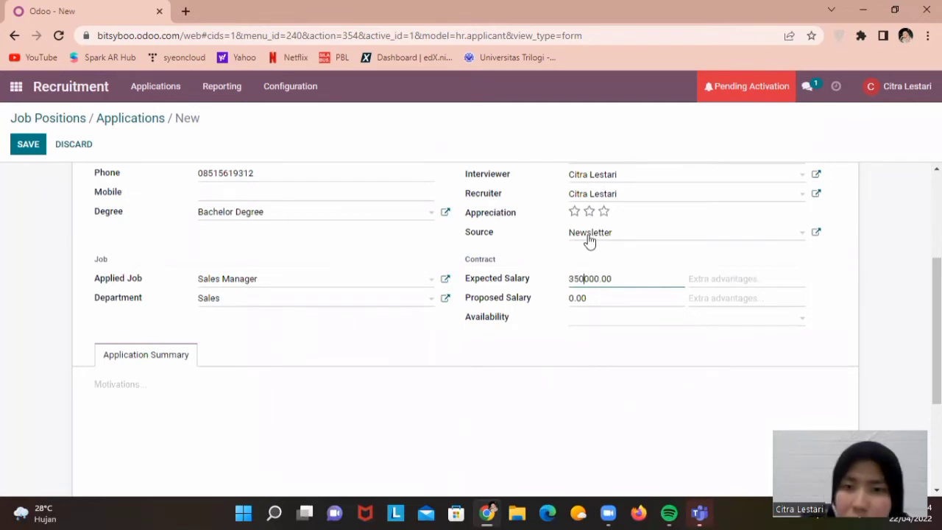
pyautogui.write('0')
pyautogui.click(571, 297)
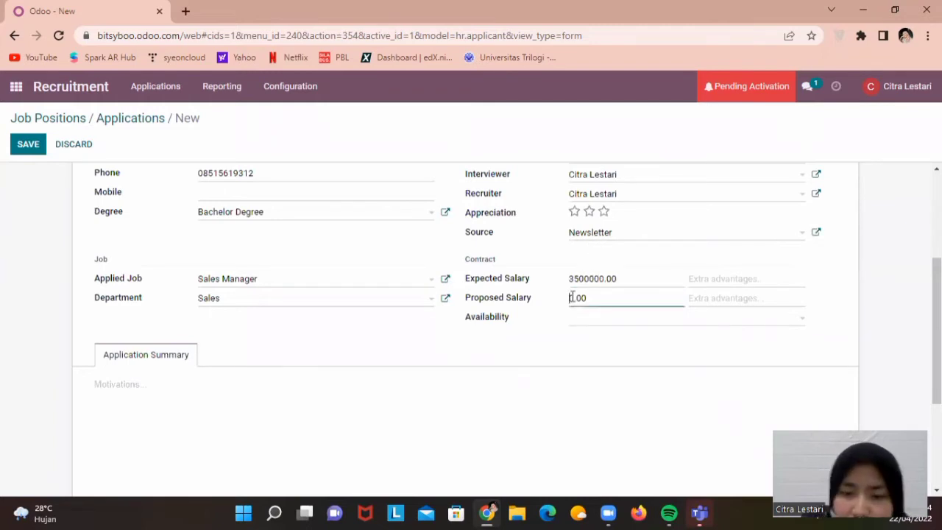
pyautogui.write('5')
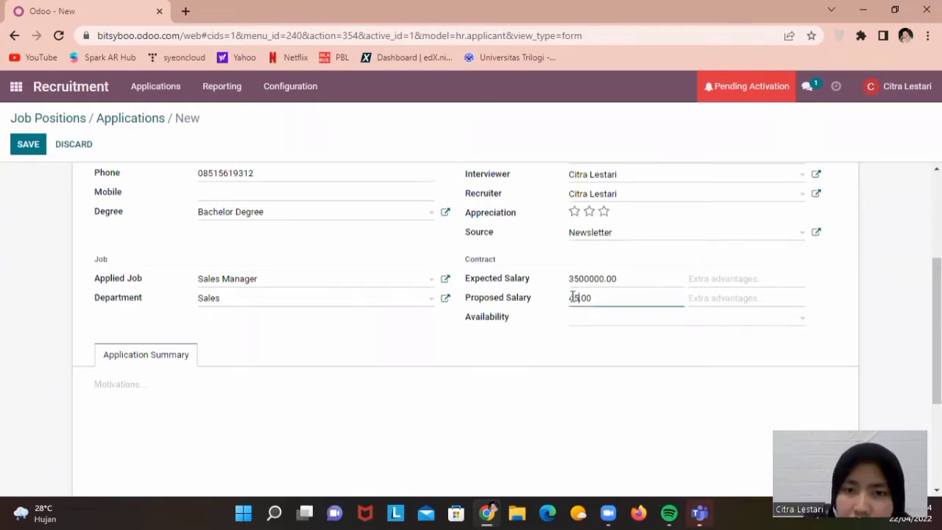
pyautogui.press('BackSpace')
pyautogui.press('BackSpace')
pyautogui.write('350000000')
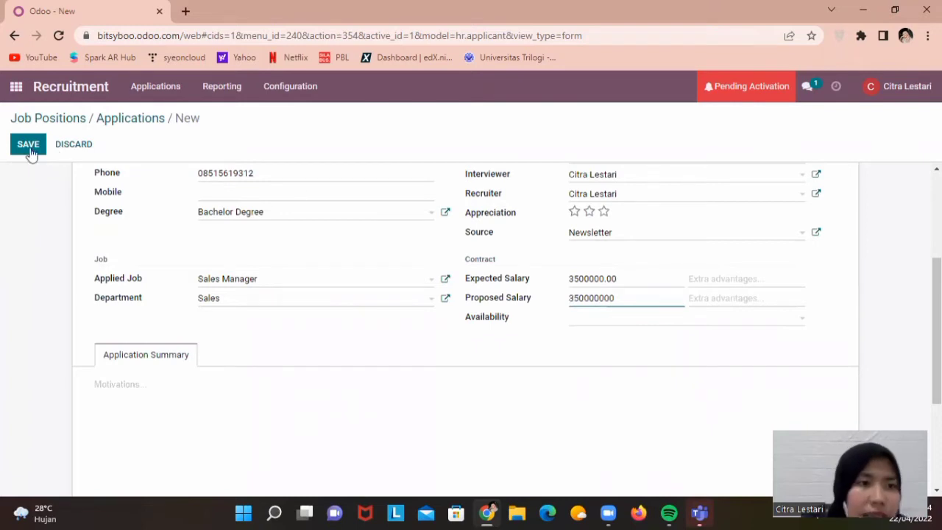
pyautogui.click(28, 145)
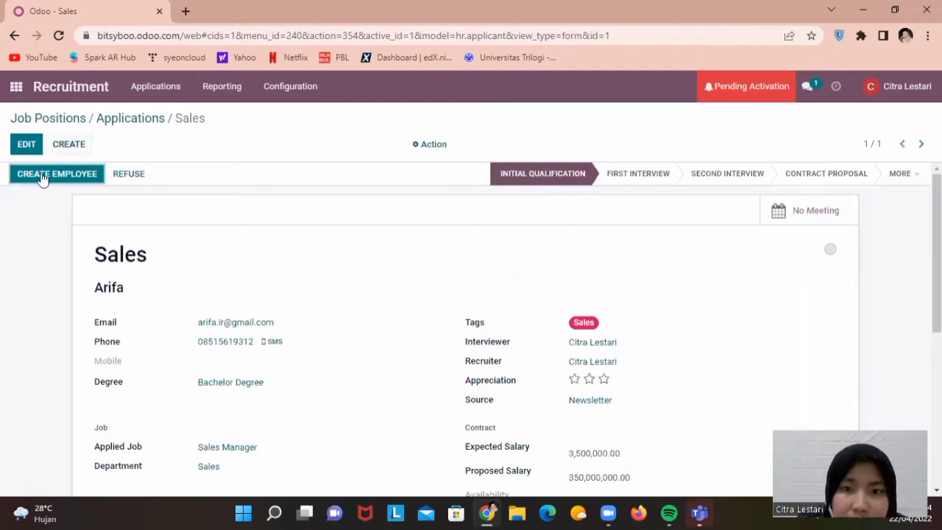
# Create an employee record from the hired applicant and review its form
pyautogui.click(42, 176)
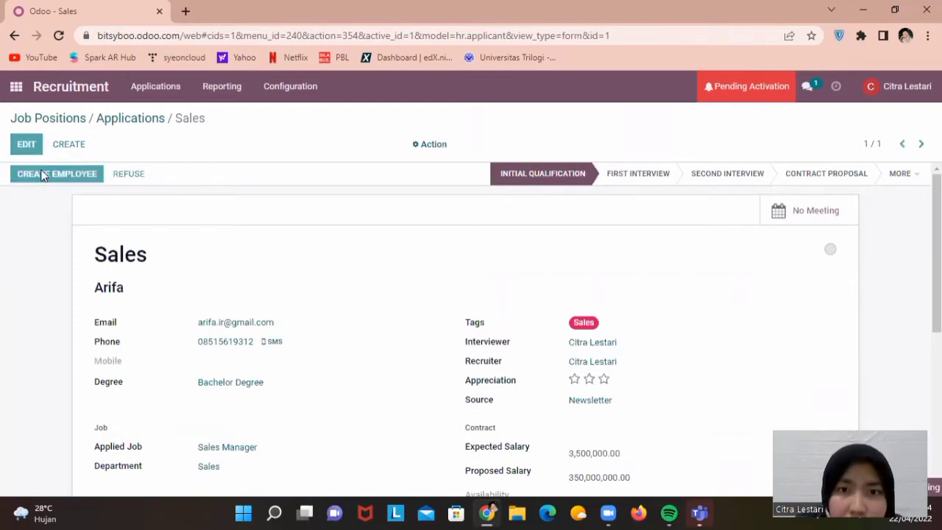
pyautogui.scroll(-1, 465, 328)
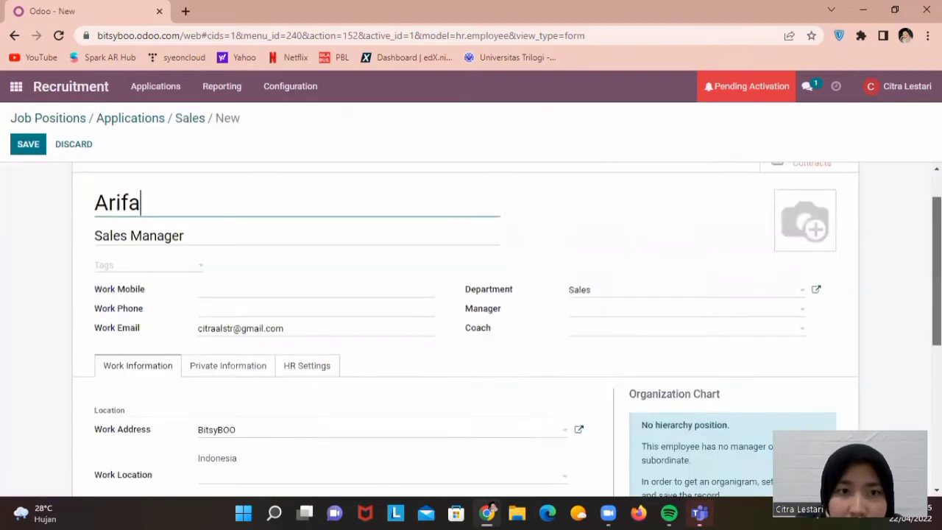
pyautogui.scroll(-2, 465, 328)
pyautogui.scroll(2, 465, 328)
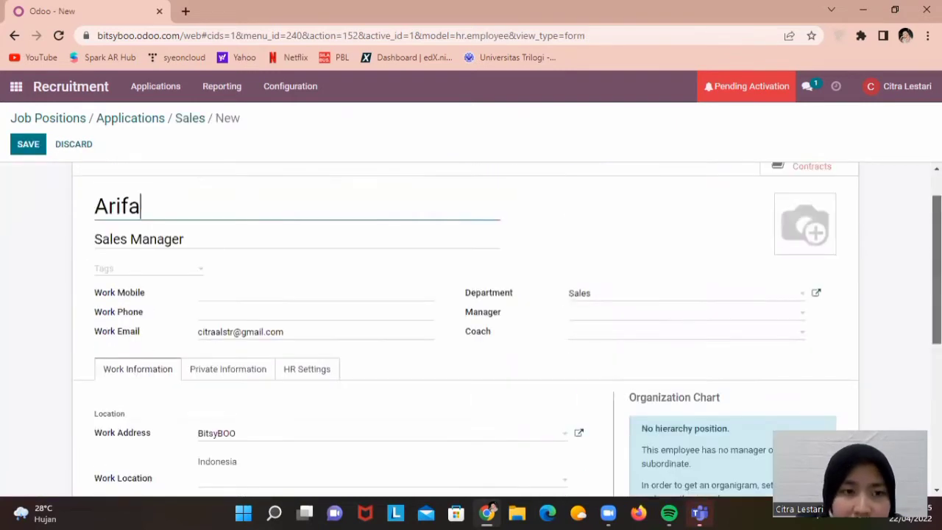
pyautogui.scroll(-1, 465, 328)
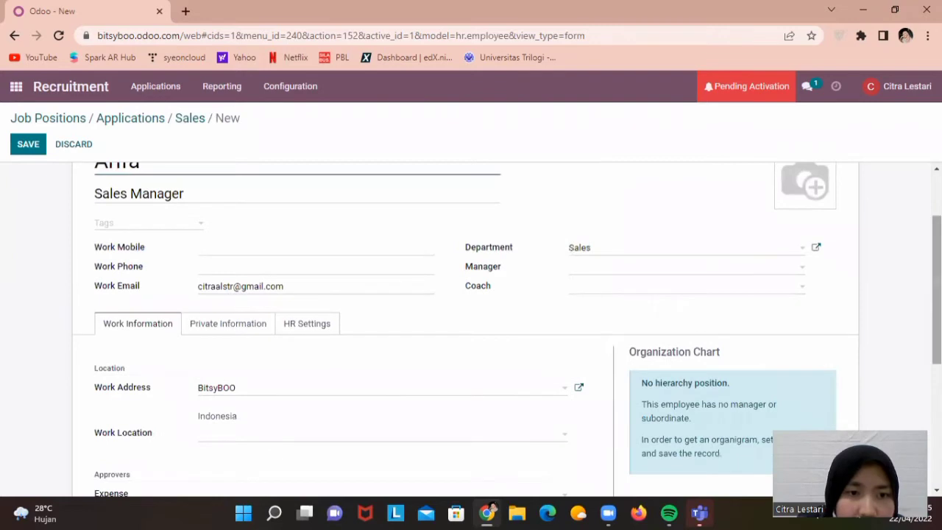
pyautogui.scroll(-1, 507, 329)
pyautogui.scroll(2, 203, 268)
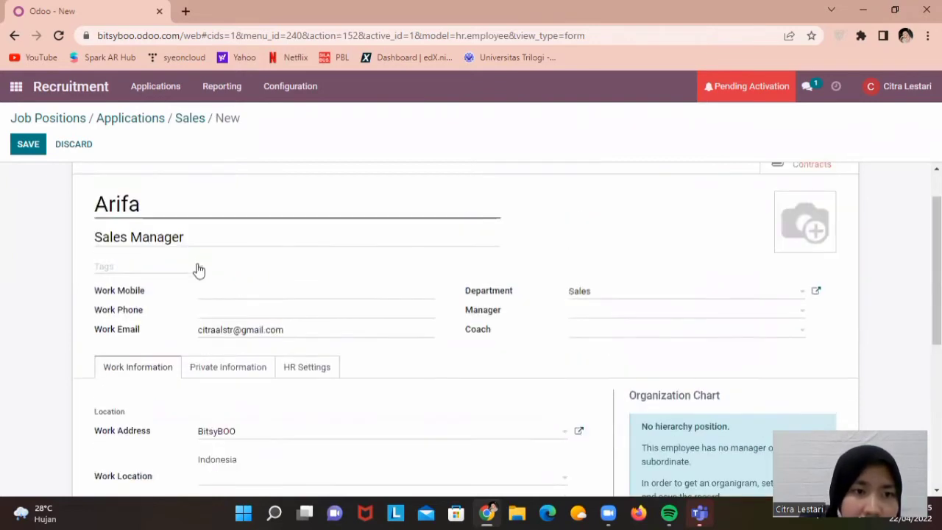
# Create and add a Sales tag, choose the manager, and enter the work mobile number
pyautogui.click(199, 268)
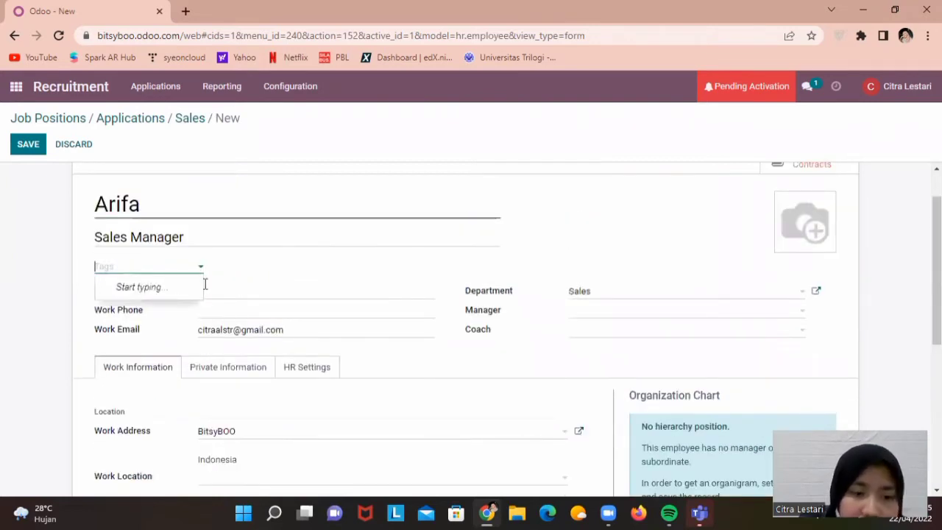
pyautogui.write('Sales')
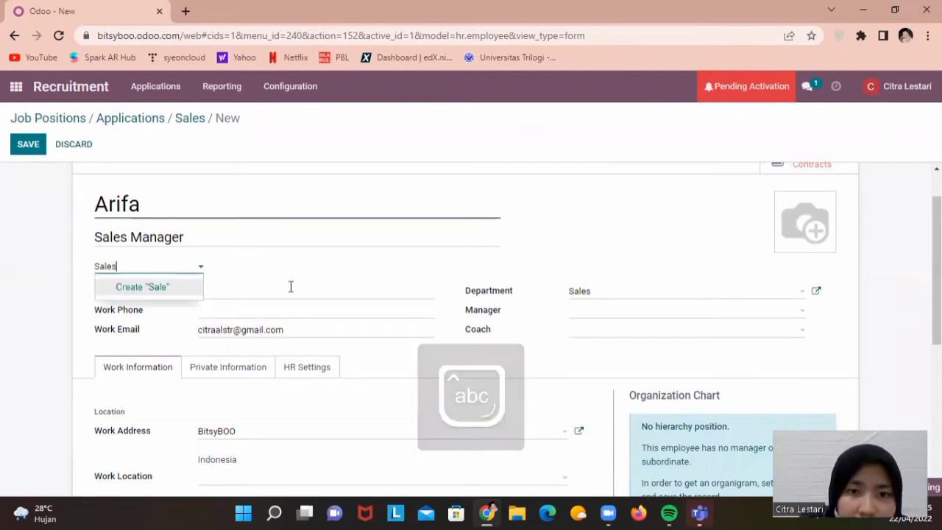
pyautogui.click(678, 355)
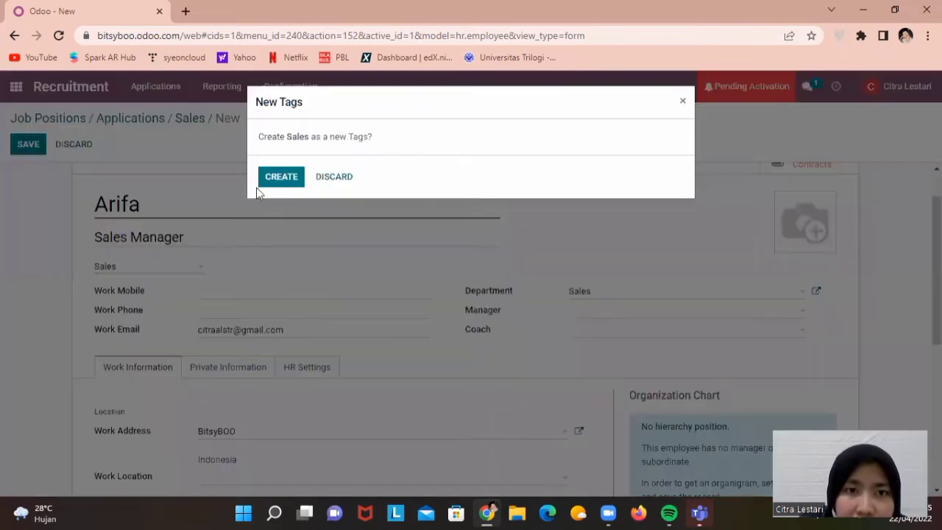
pyautogui.press('Return')
pyautogui.click(577, 315)
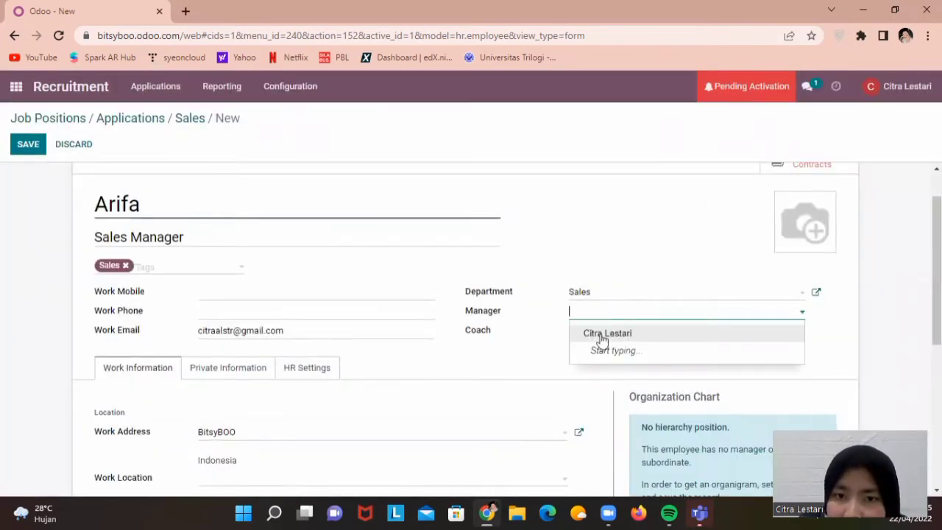
pyautogui.click(609, 334)
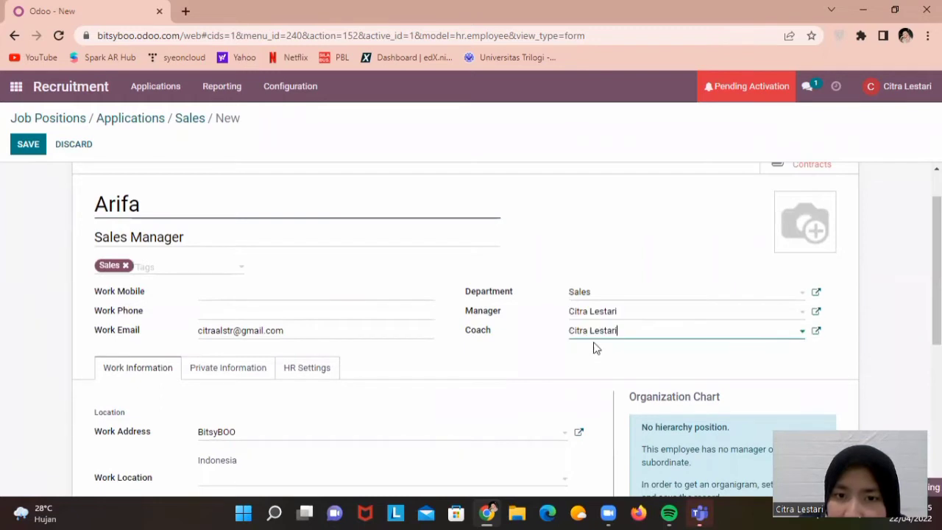
pyautogui.click(199, 292)
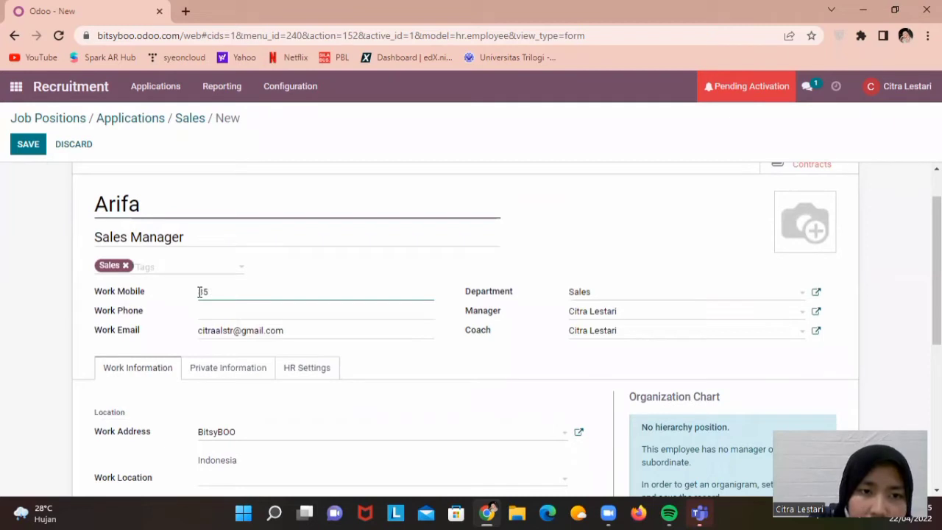
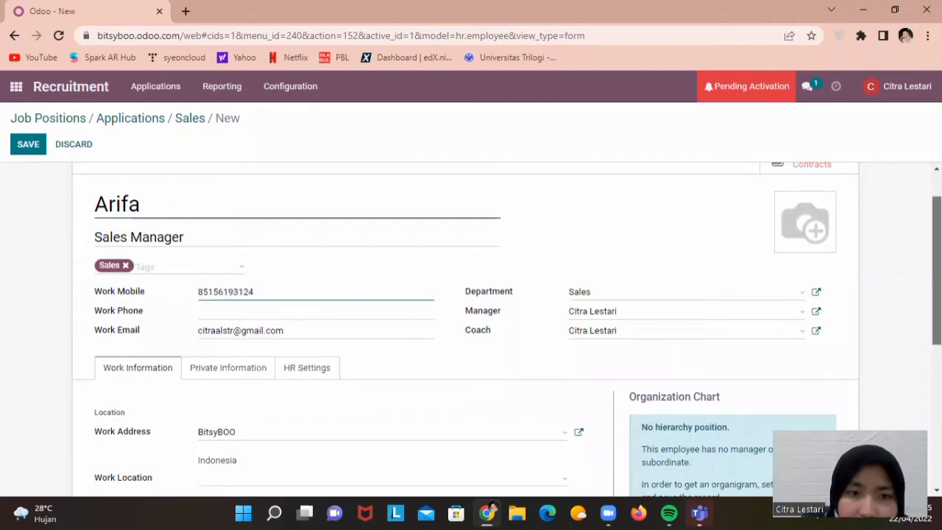
pyautogui.scroll(-3, 160, 213)
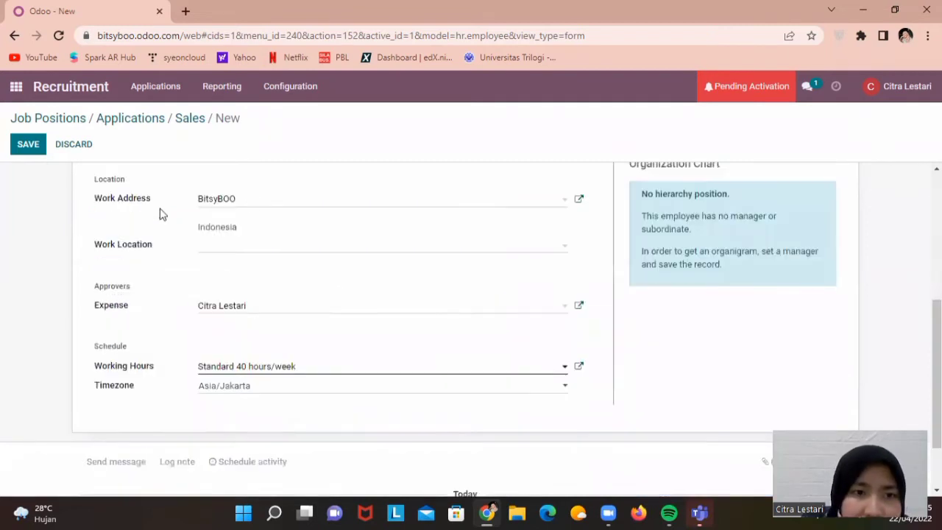
# Set working hours to Standard 35 hours/week, keep the Asia/Jakarta timezone, and save the employee
pyautogui.click(245, 209)
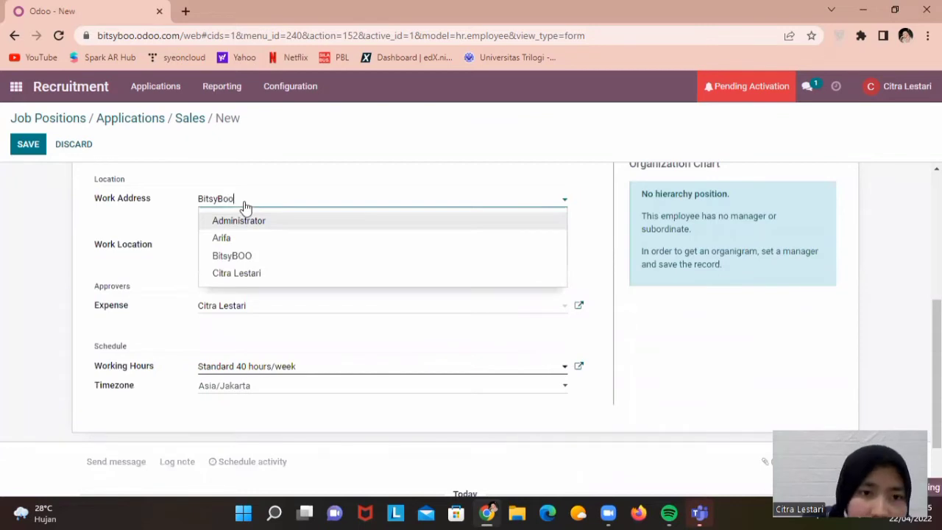
pyautogui.click(58, 219)
pyautogui.click(258, 314)
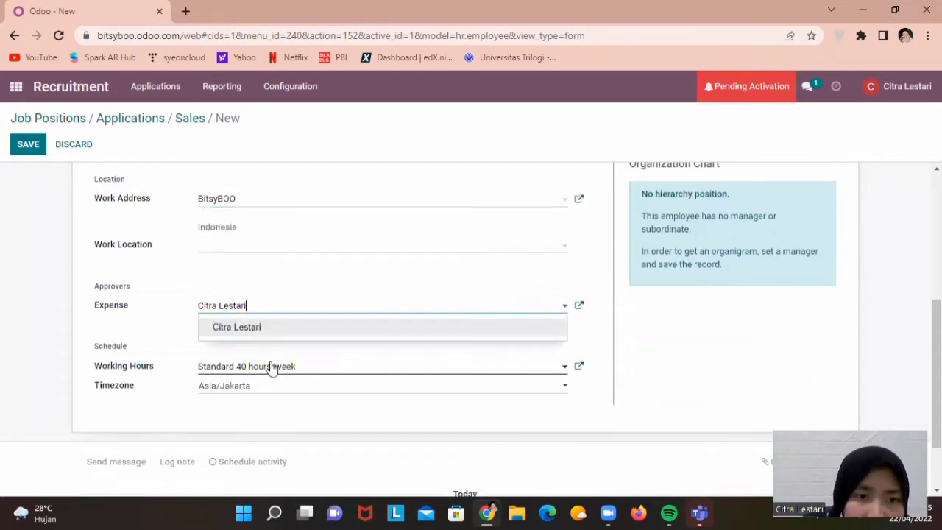
pyautogui.click(312, 375)
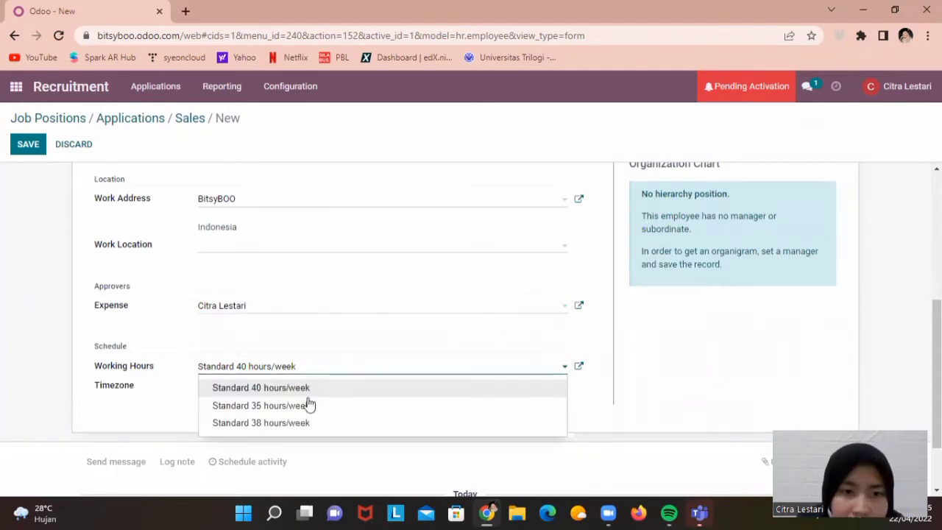
pyautogui.click(306, 405)
pyautogui.click(308, 390)
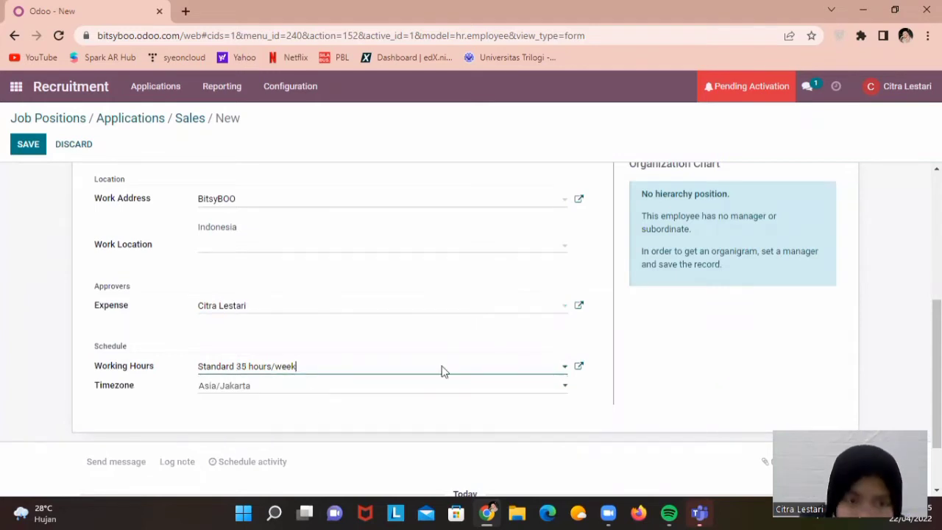
pyautogui.click(936, 361)
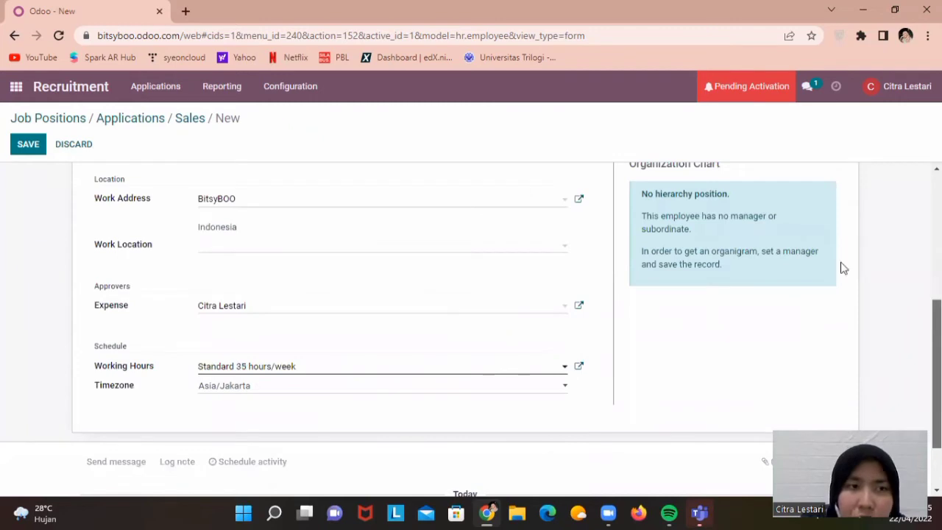
pyautogui.scroll(3, 844, 269)
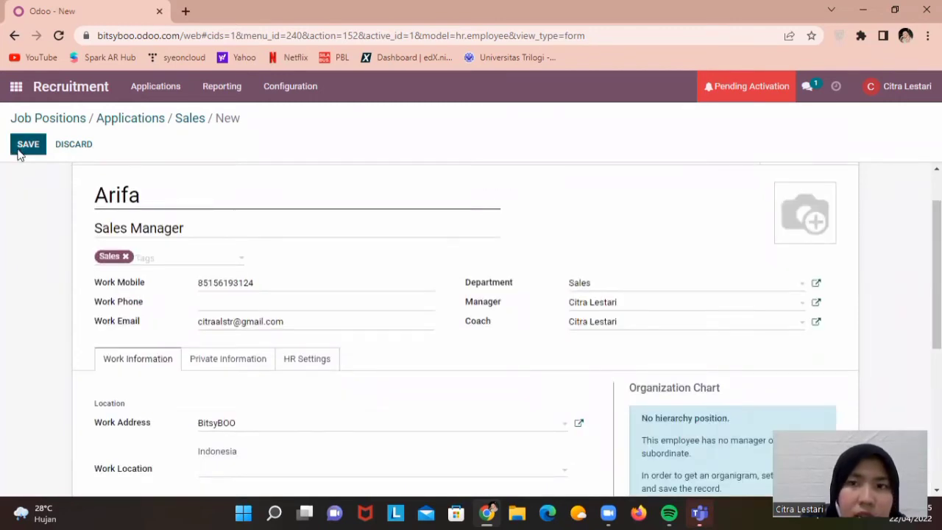
pyautogui.click(22, 148)
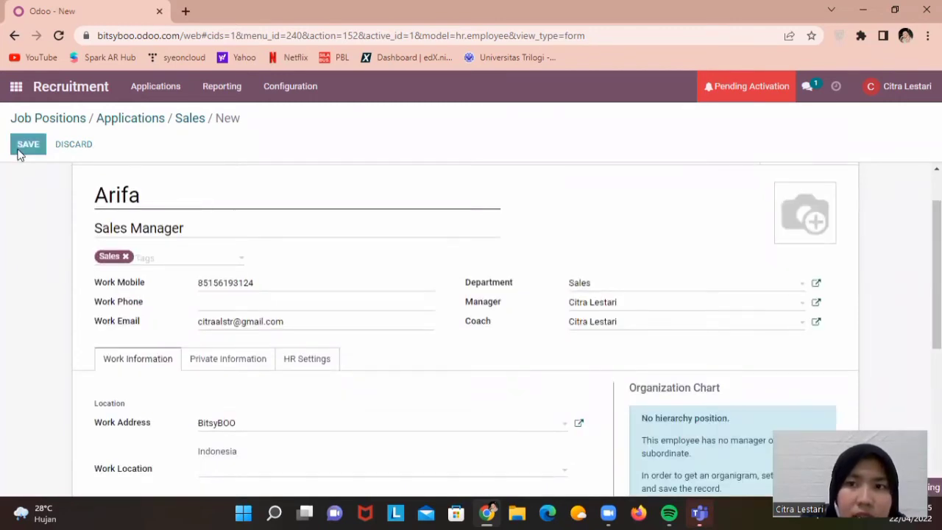
pyautogui.click(149, 87)
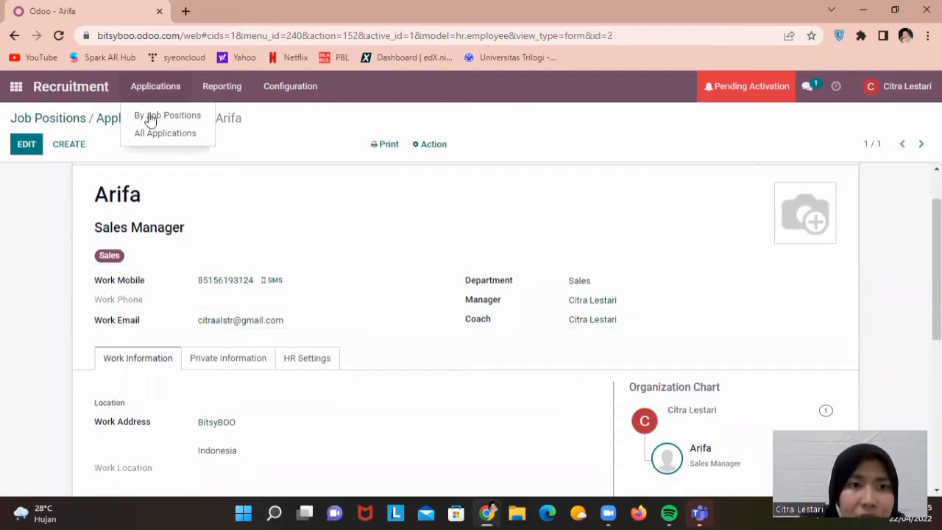
# Open the Sales Manager job's new applications and try scheduling an interview from the applicant card
pyautogui.click(149, 120)
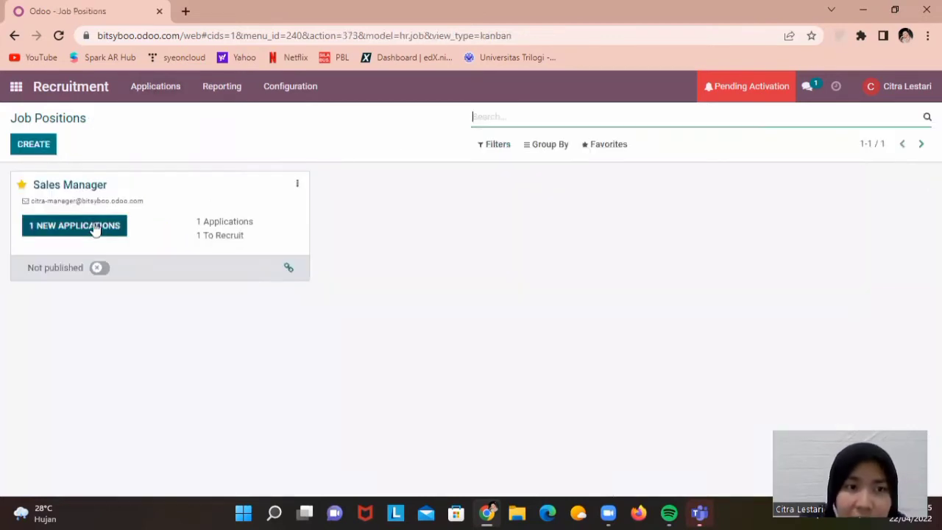
pyautogui.click(94, 228)
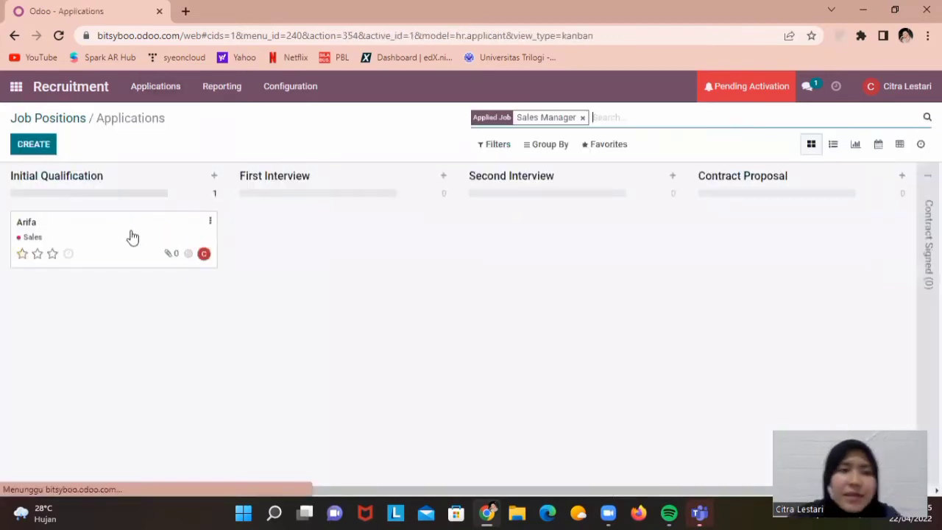
pyautogui.click(210, 224)
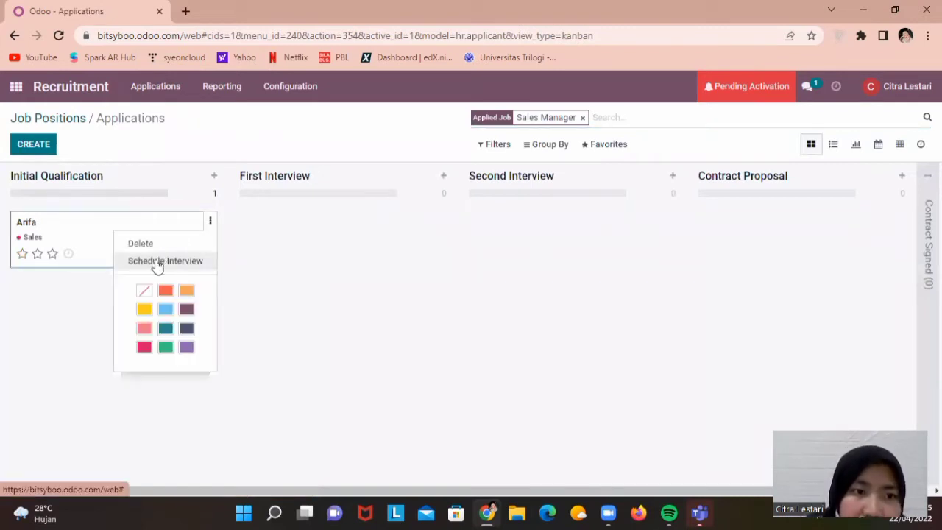
pyautogui.click(157, 263)
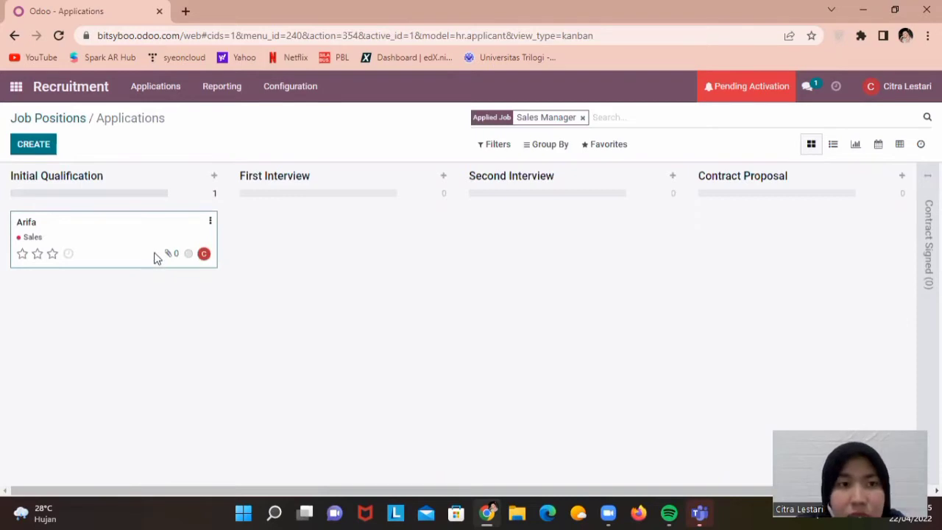
pyautogui.click(12, 36)
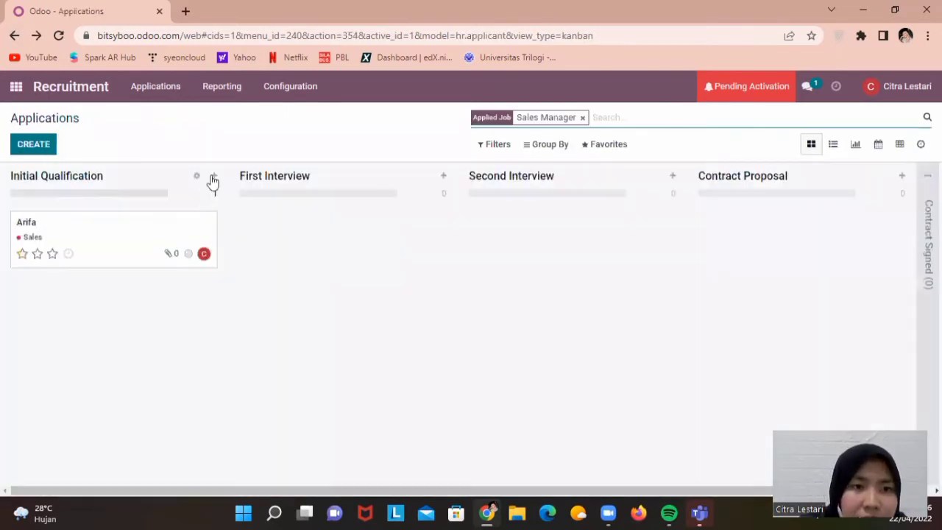
pyautogui.click(198, 177)
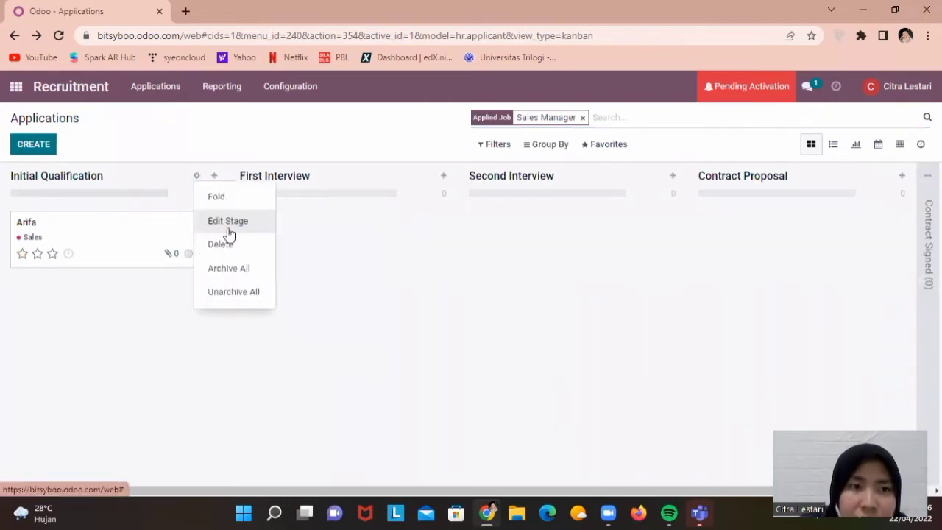
# Rename the Initial Qualification stage to 'Walk In Interview'
pyautogui.click(228, 221)
pyautogui.hotkey('shift', 'Left')
pyautogui.hotkey('shift', 'Left')
pyautogui.hotkey('shift', 'Left')
pyautogui.hotkey('shift', 'Left')
pyautogui.hotkey('shift', 'Left')
pyautogui.hotkey('shift', 'Left')
pyautogui.hotkey('shift', 'Left')
pyautogui.hotkey('shift', 'Left')
pyautogui.hotkey('shift', 'Left')
pyautogui.hotkey('shift', 'Left')
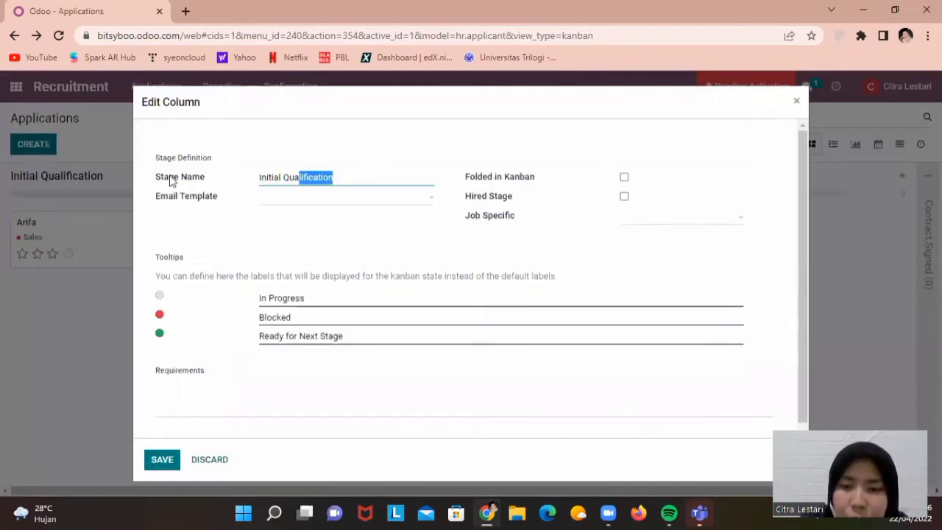
pyautogui.hotkey('ctrl', 'a')
pyautogui.press('capslock')
pyautogui.write('Walk In')
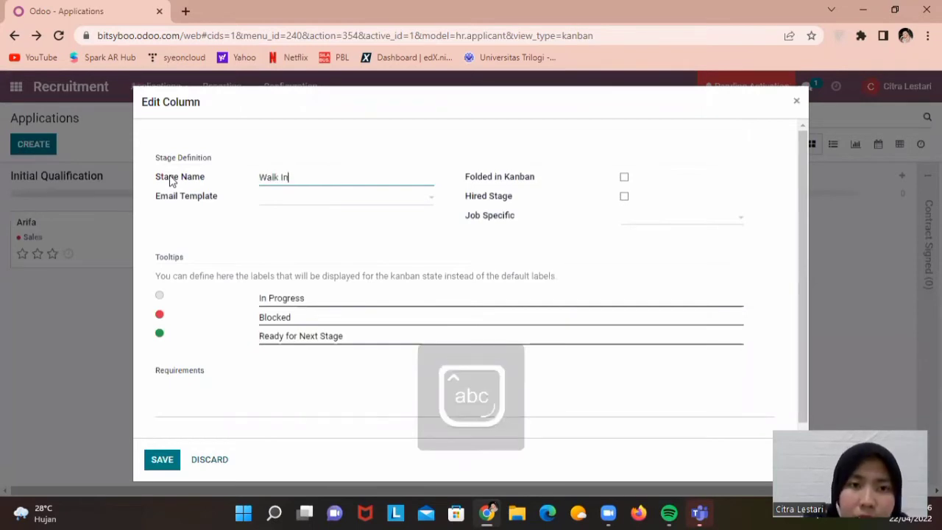
pyautogui.write(' Interview')
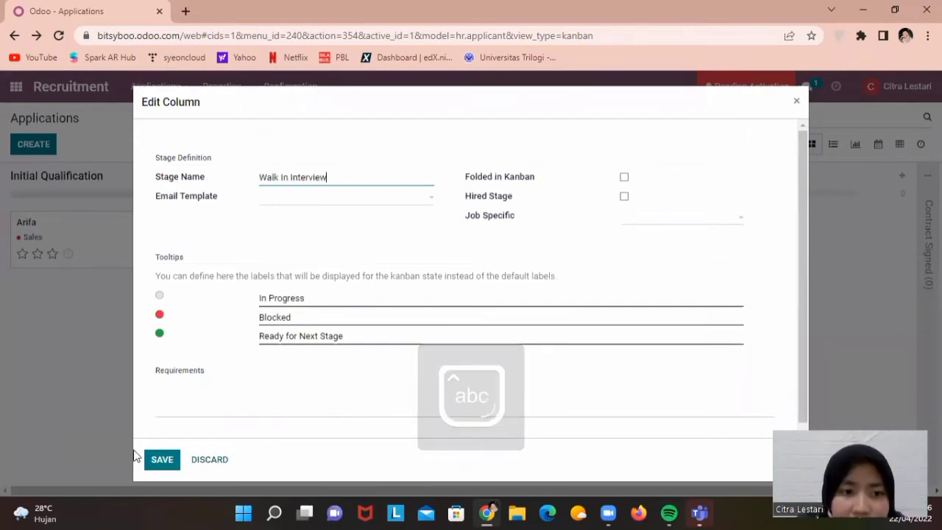
pyautogui.press('Return')
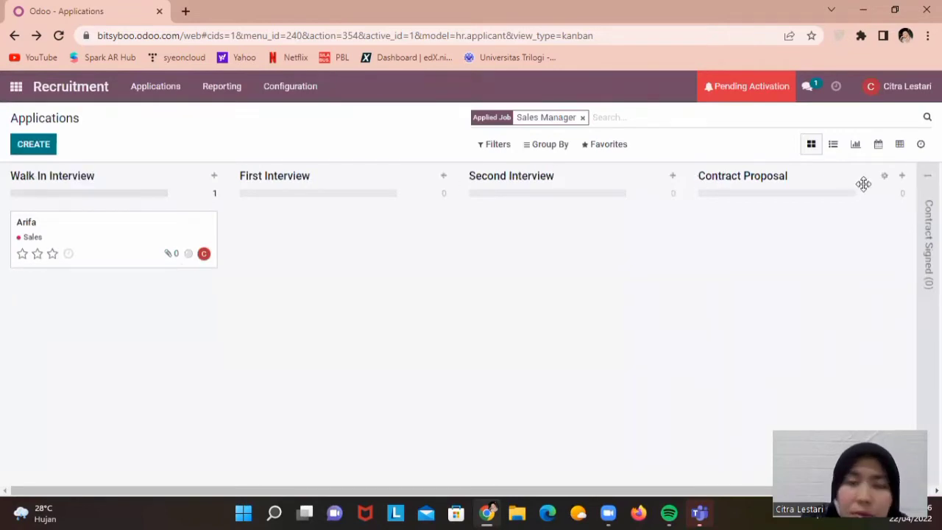
# Create a 'Walk In Interview' calendar event on Sunday 24 April at 10:30
pyautogui.click(211, 223)
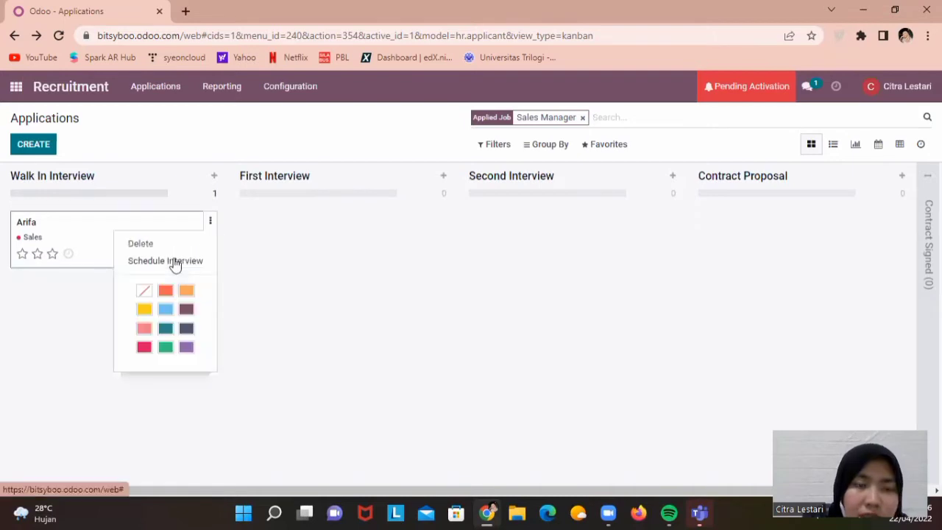
pyautogui.click(173, 262)
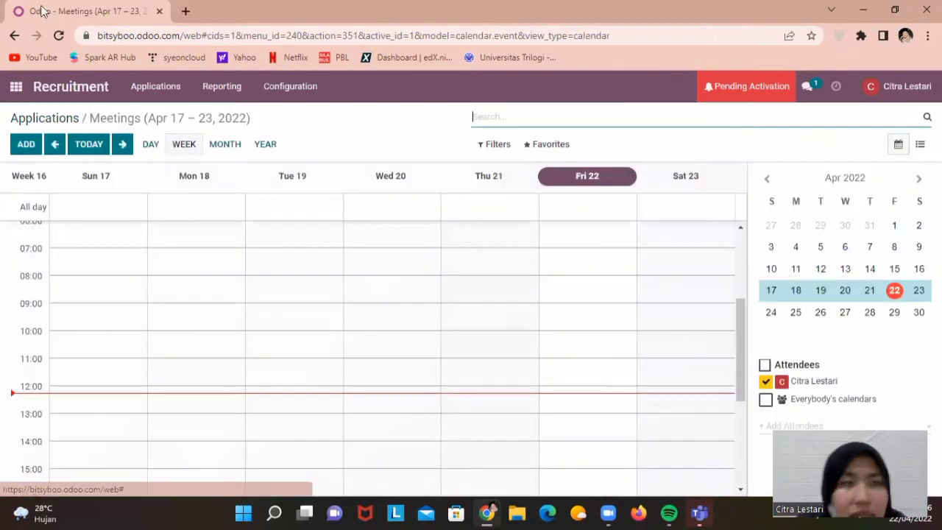
pyautogui.click(772, 313)
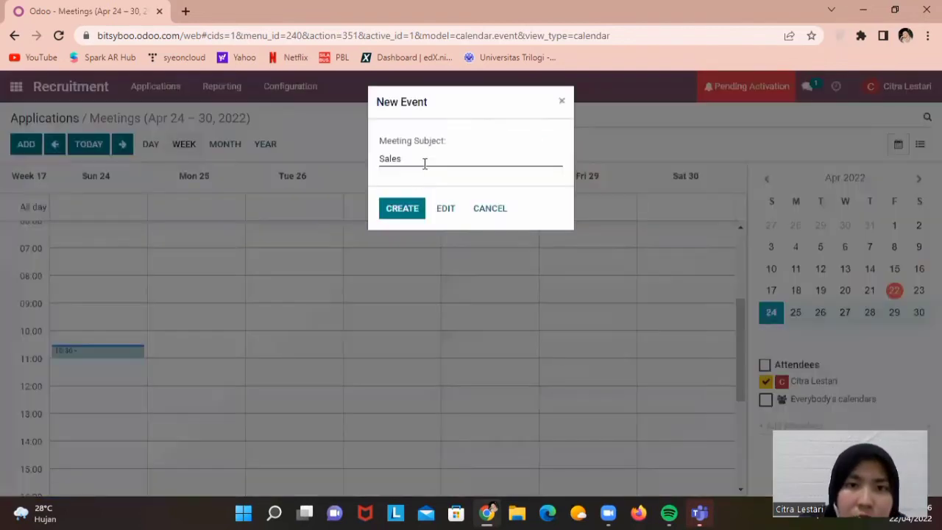
pyautogui.moveTo(425, 163); pyautogui.dragTo(313, 155)
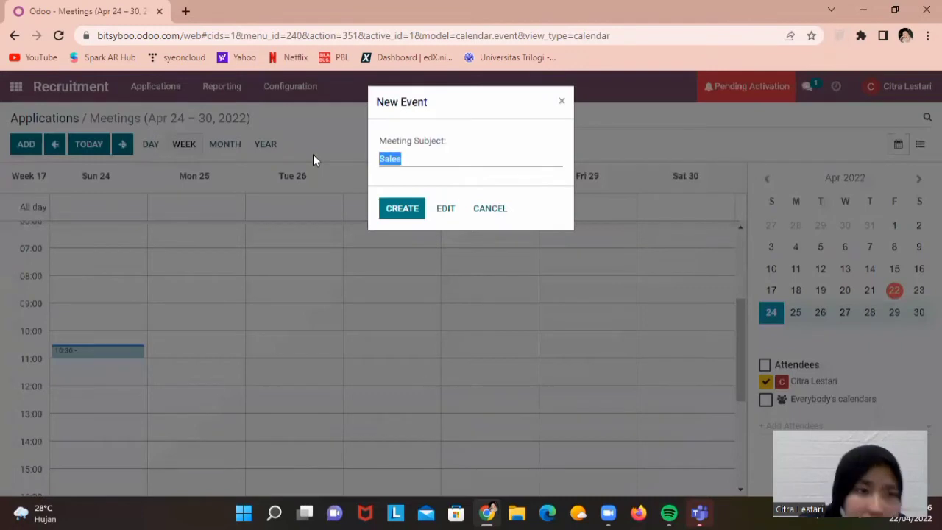
pyautogui.press('capslock')
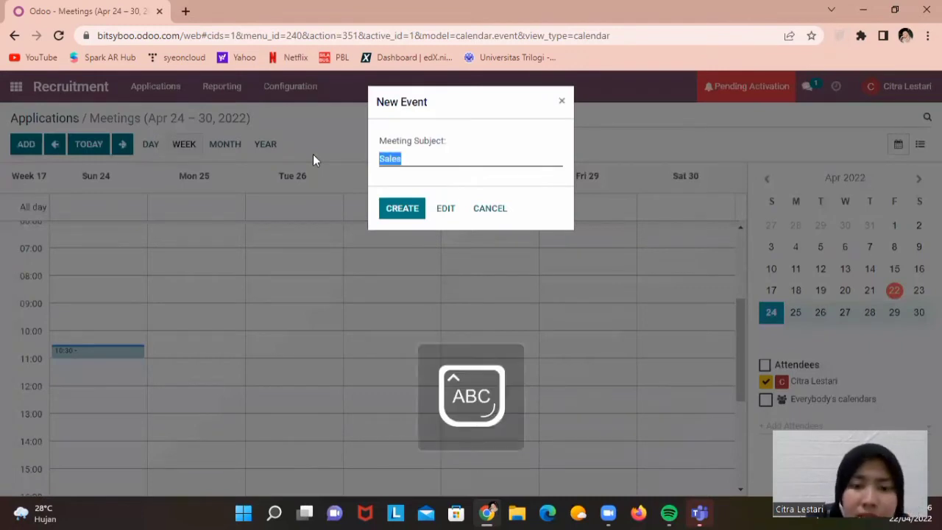
pyautogui.press('capslock')
pyautogui.write('Walk')
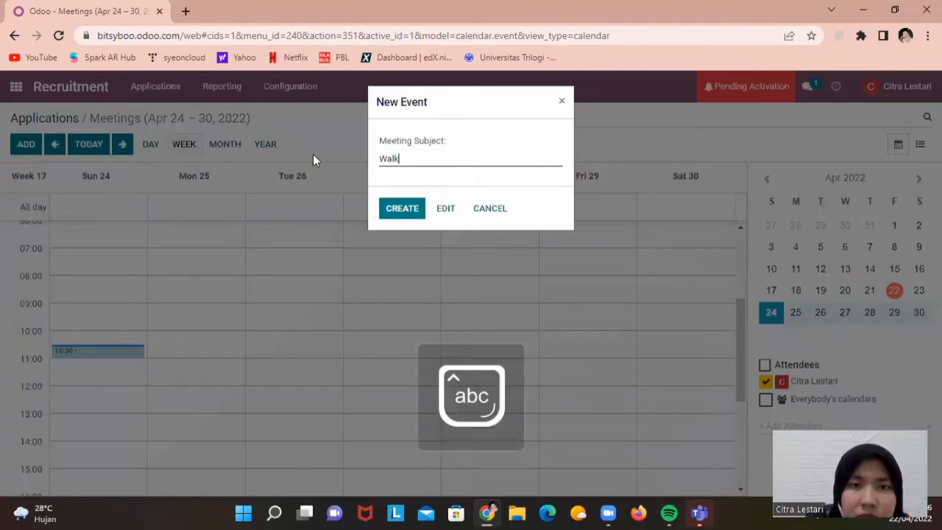
pyautogui.write(' In Interview')
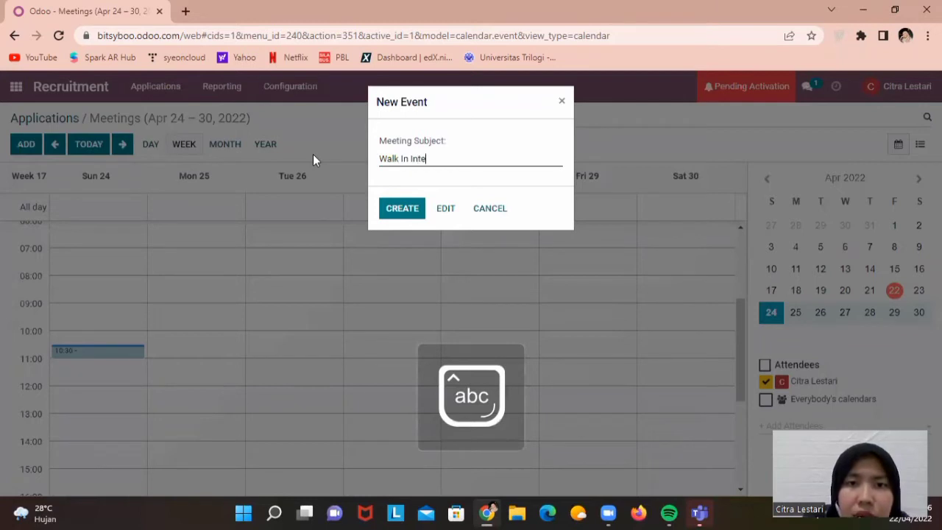
pyautogui.click(415, 213)
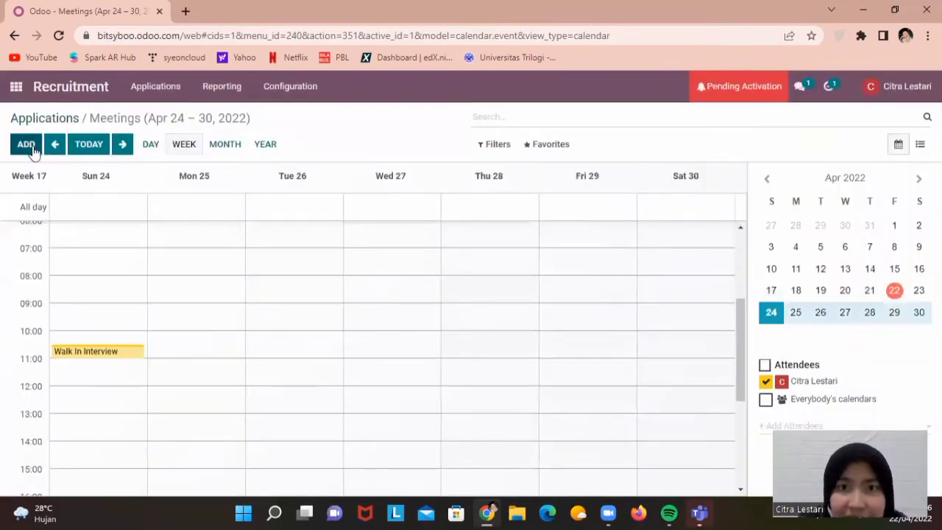
# Save the Sales interview meeting for 04/22/2022, 07:00–08:00
pyautogui.click(32, 149)
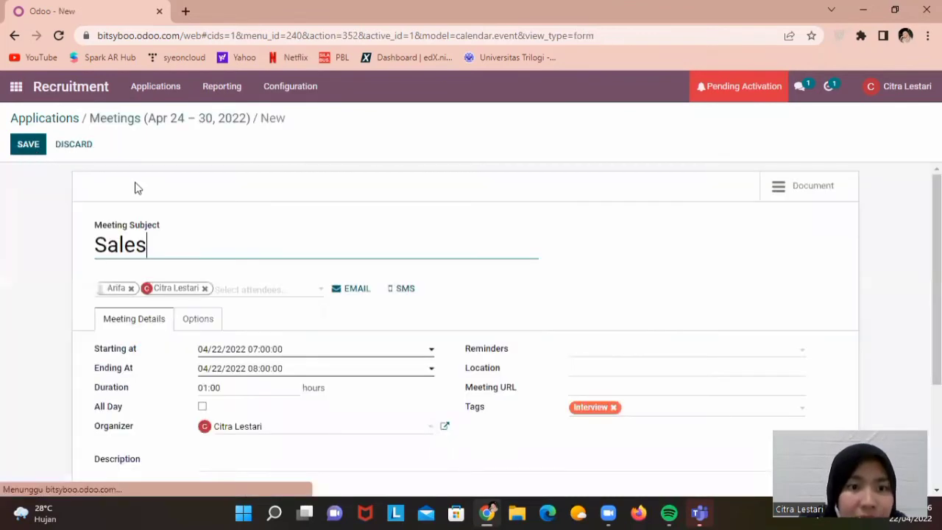
pyautogui.scroll(-1, 471, 309)
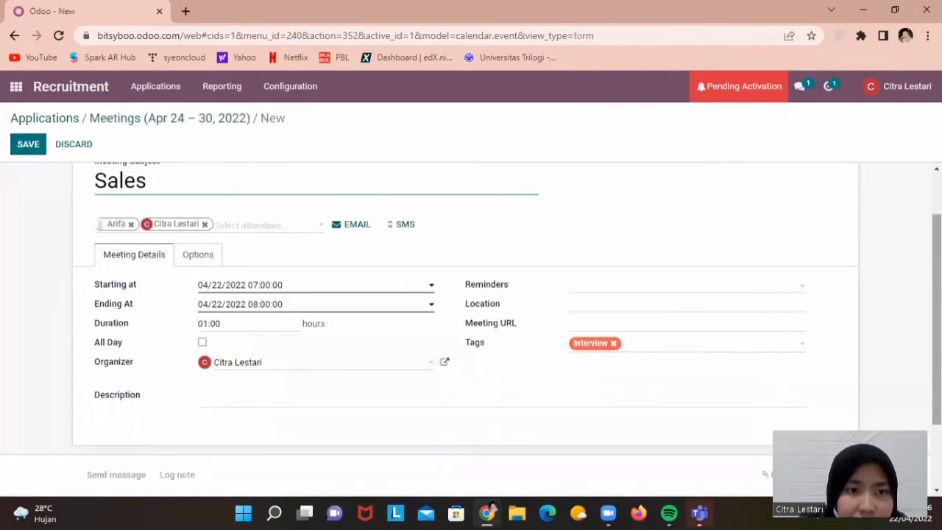
pyautogui.scroll(1, 64, 182)
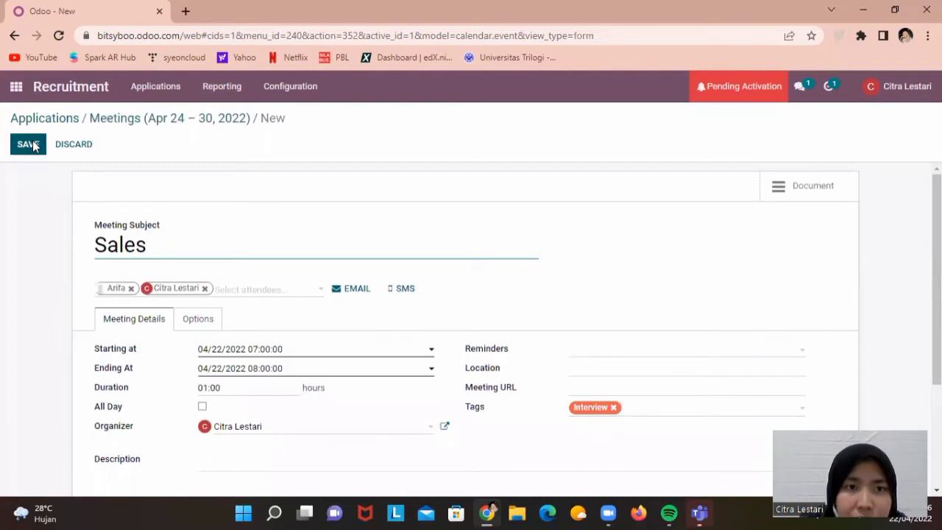
pyautogui.click(29, 144)
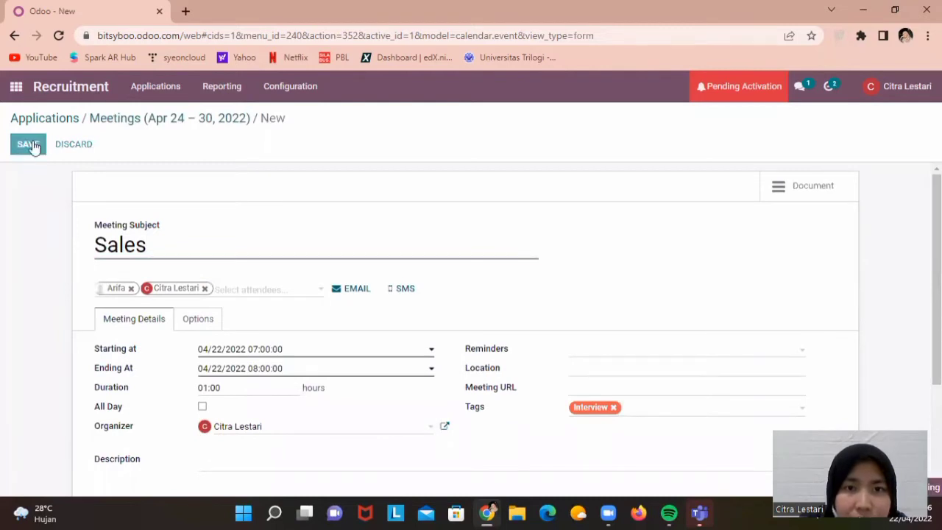
# Open the Sales Manager job's applications from the By Job Positions view
pyautogui.click(167, 87)
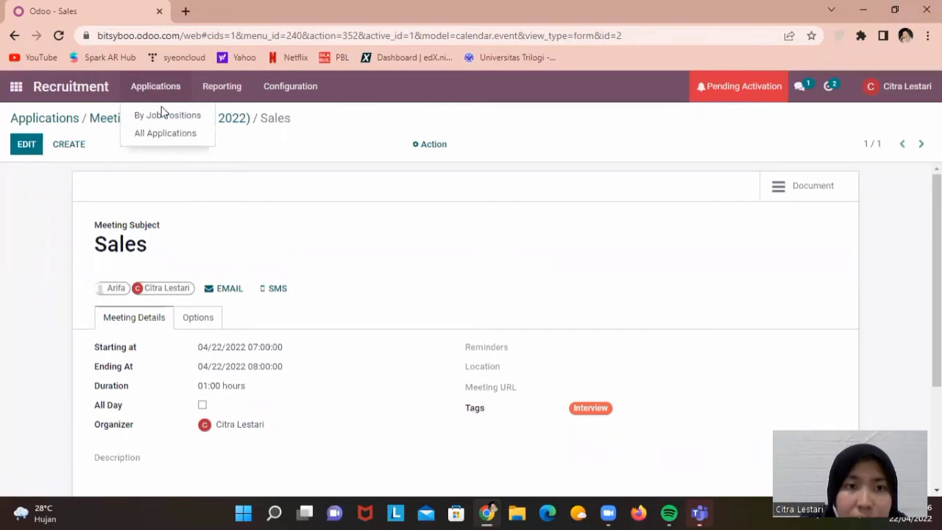
pyautogui.click(163, 113)
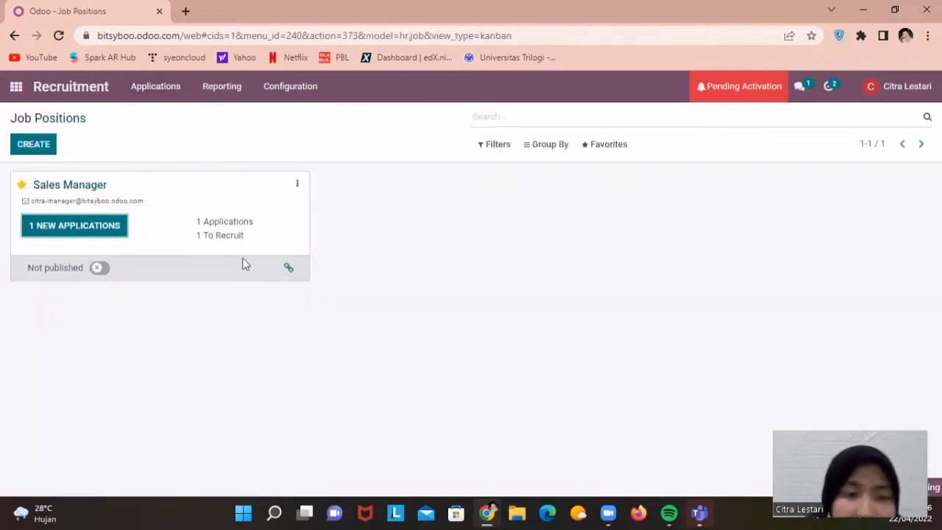
pyautogui.click(151, 251)
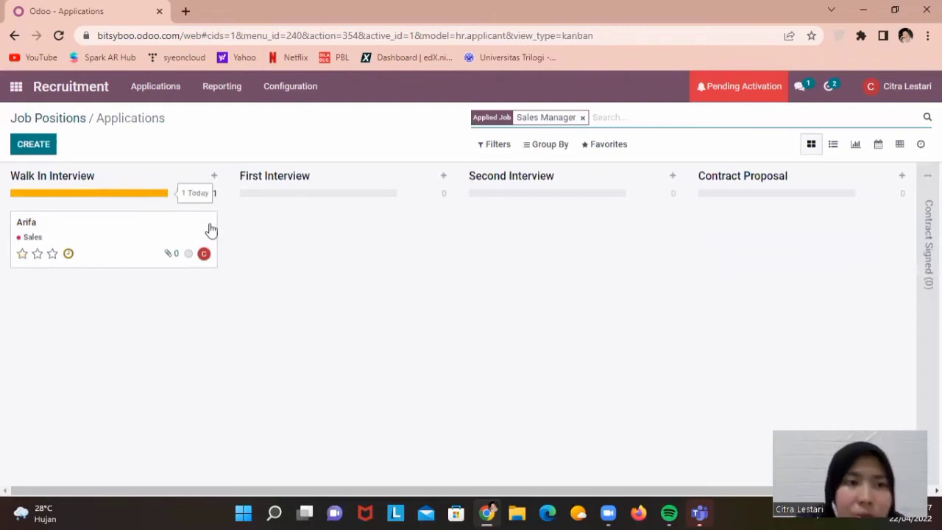
# Mark the applicant's Sales activity done and complete a follow-up Meeting activity
pyautogui.click(69, 253)
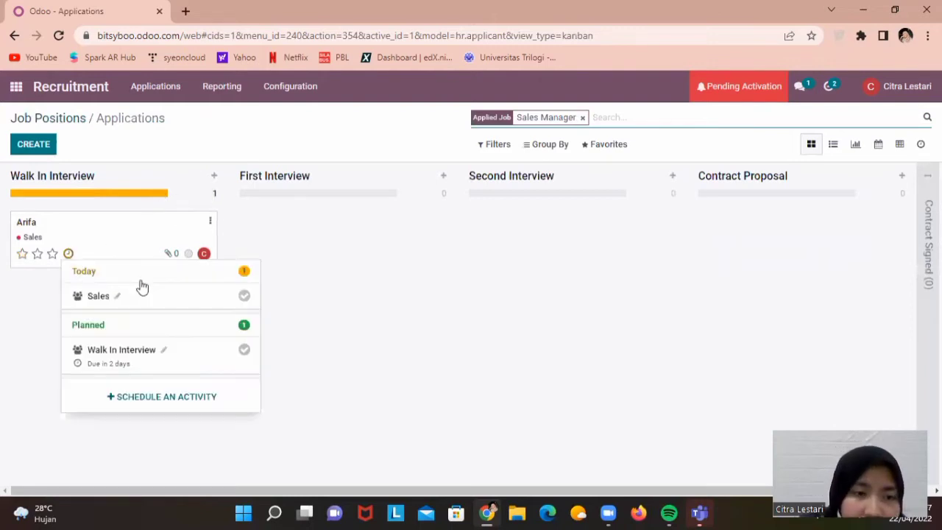
pyautogui.click(242, 352)
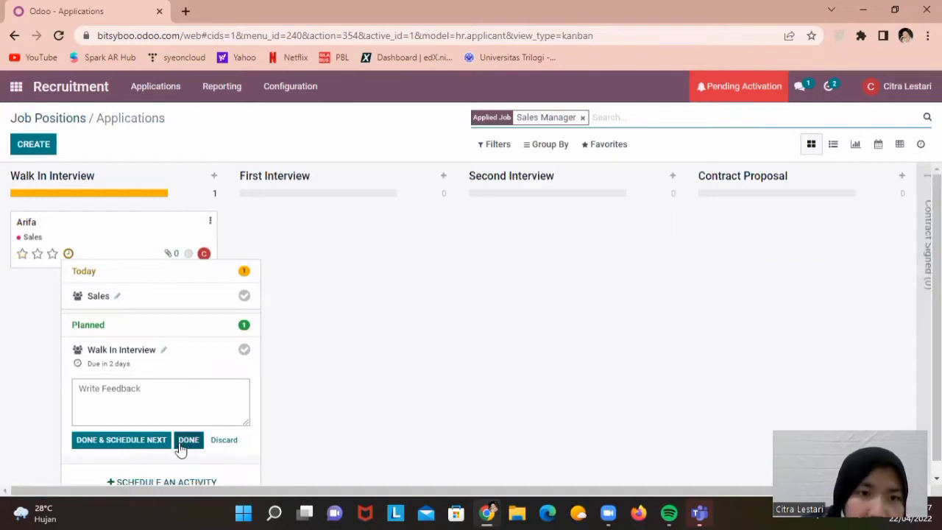
pyautogui.click(71, 257)
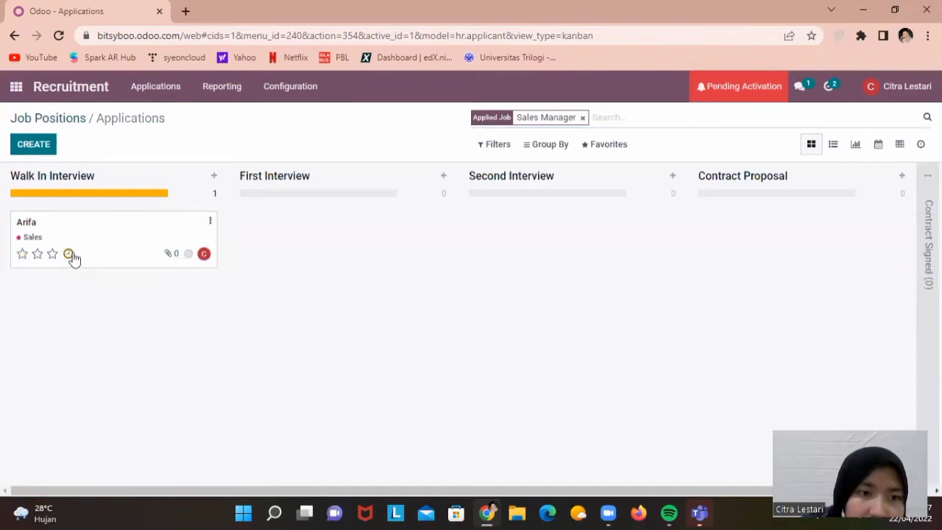
pyautogui.click(71, 258)
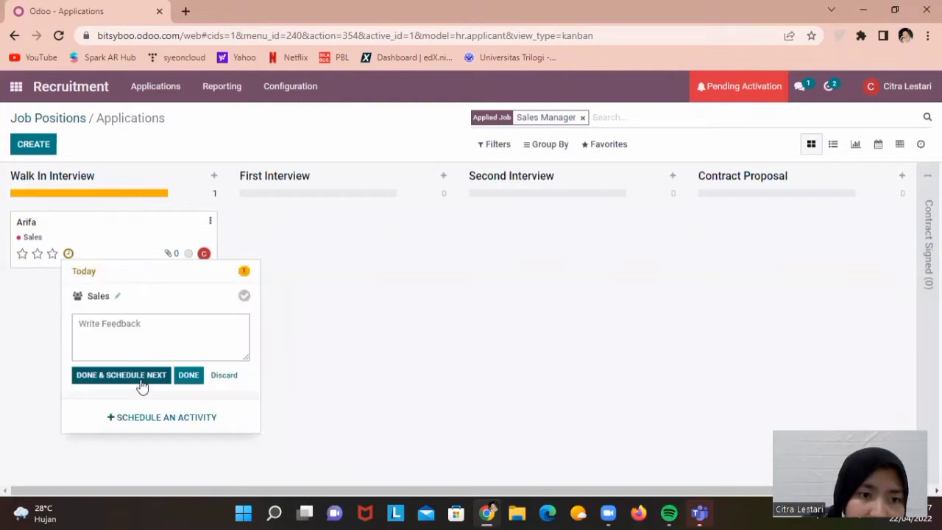
pyautogui.click(132, 375)
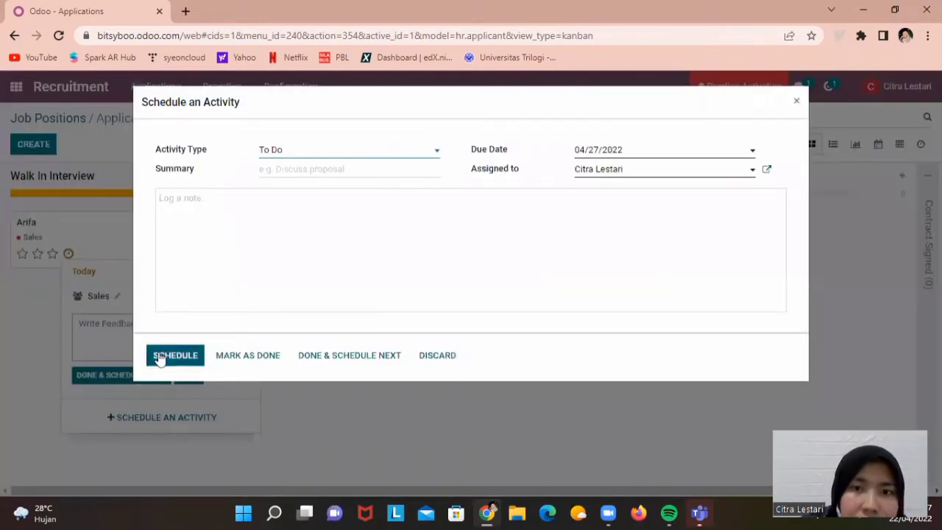
pyautogui.click(321, 147)
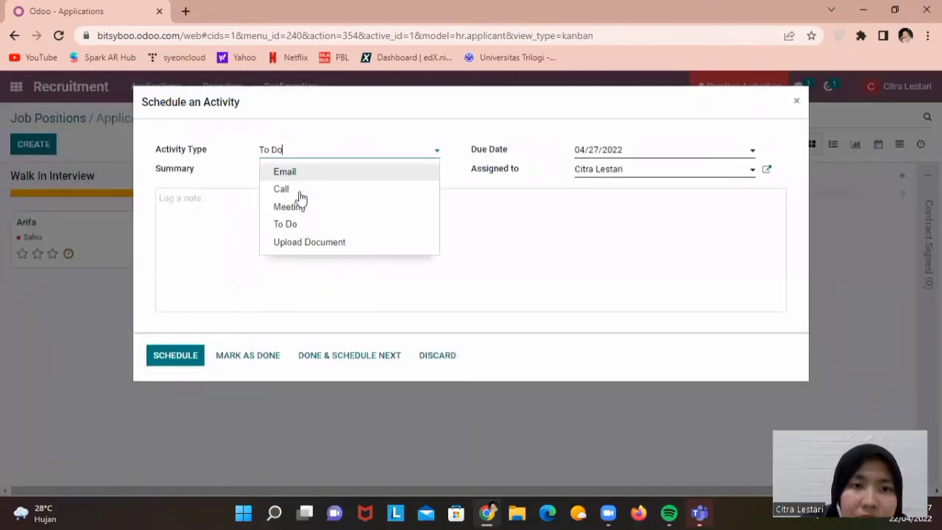
pyautogui.click(291, 208)
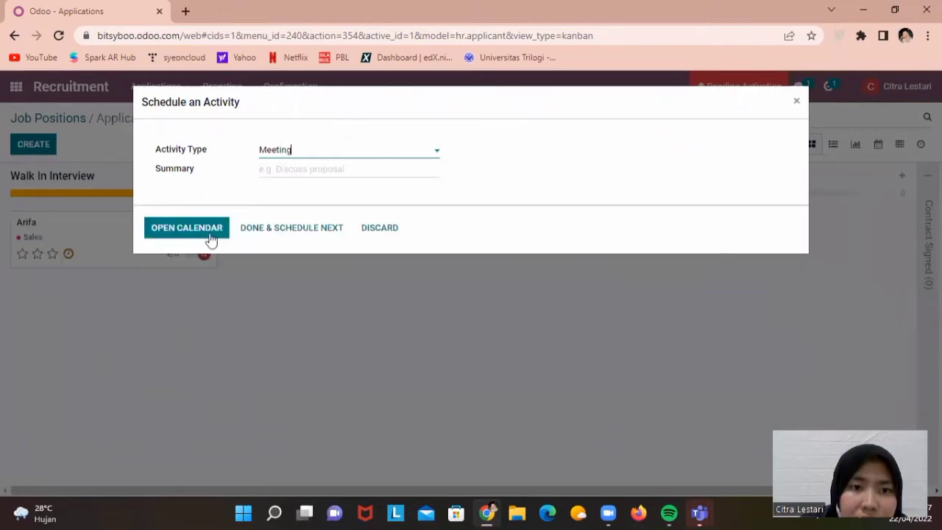
pyautogui.click(303, 234)
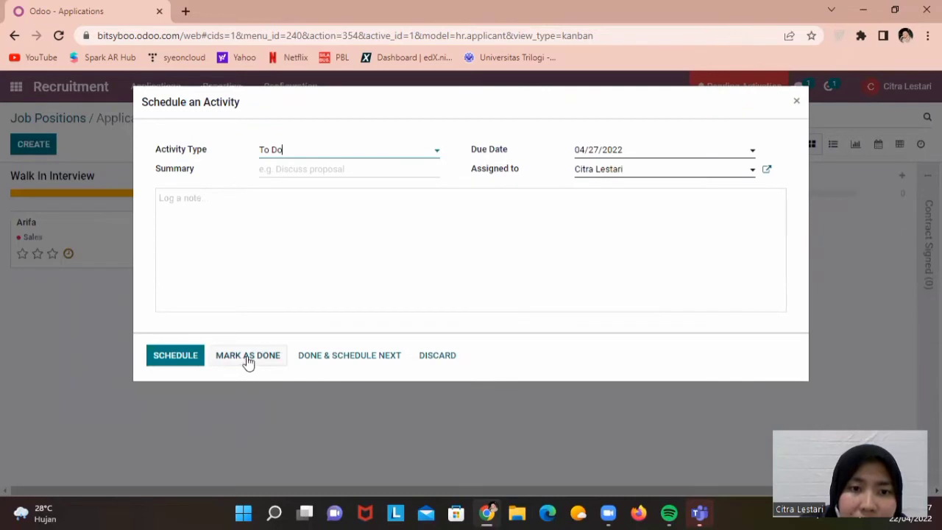
pyautogui.click(248, 360)
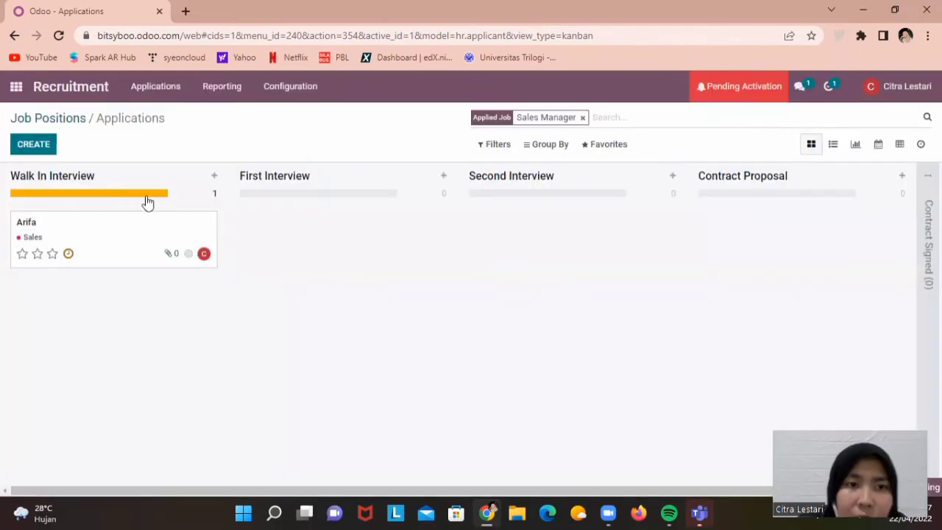
# Move the applicant's card into Contract Signed and give it a two-star rating
pyautogui.moveTo(132, 225); pyautogui.dragTo(807, 192)
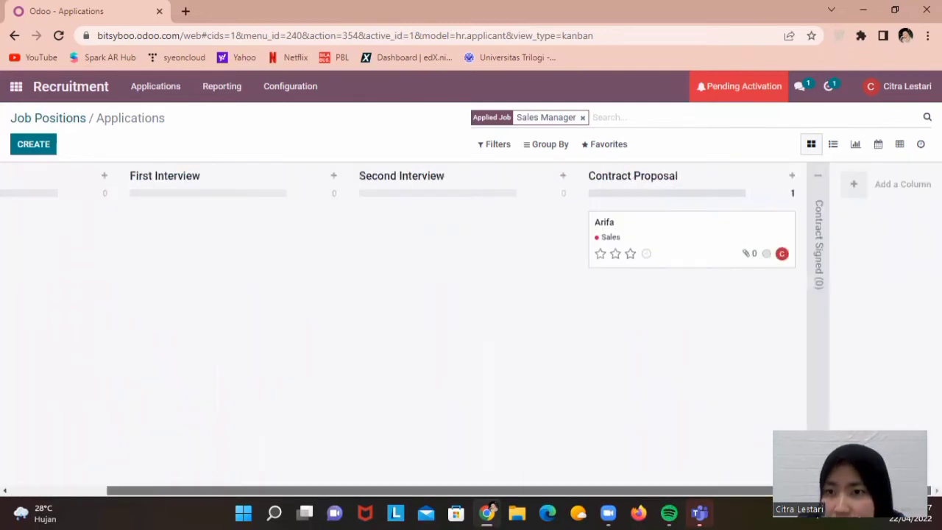
pyautogui.click(819, 268)
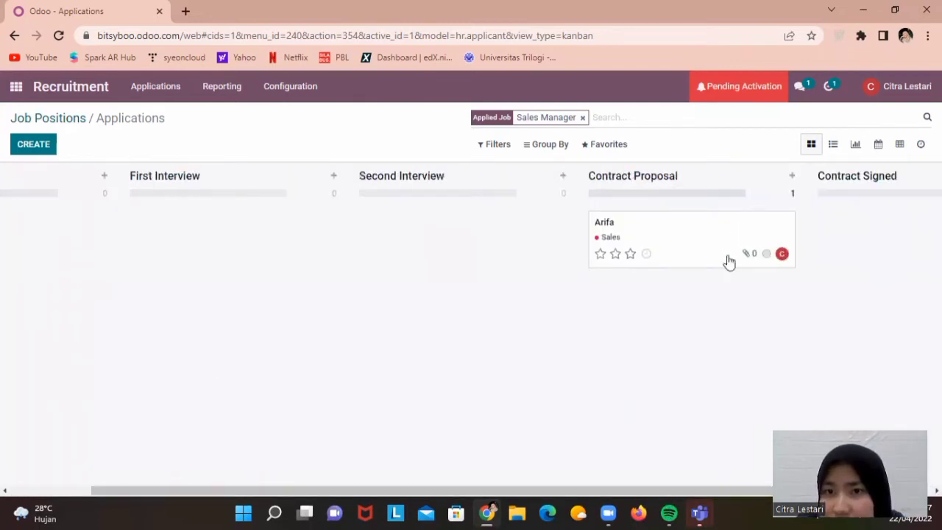
pyautogui.moveTo(693, 237); pyautogui.dragTo(858, 208)
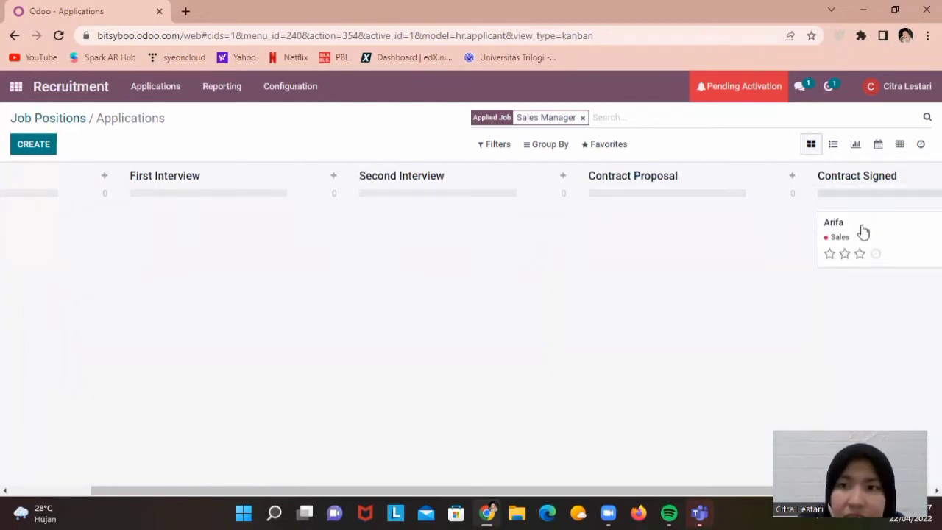
pyautogui.click(846, 255)
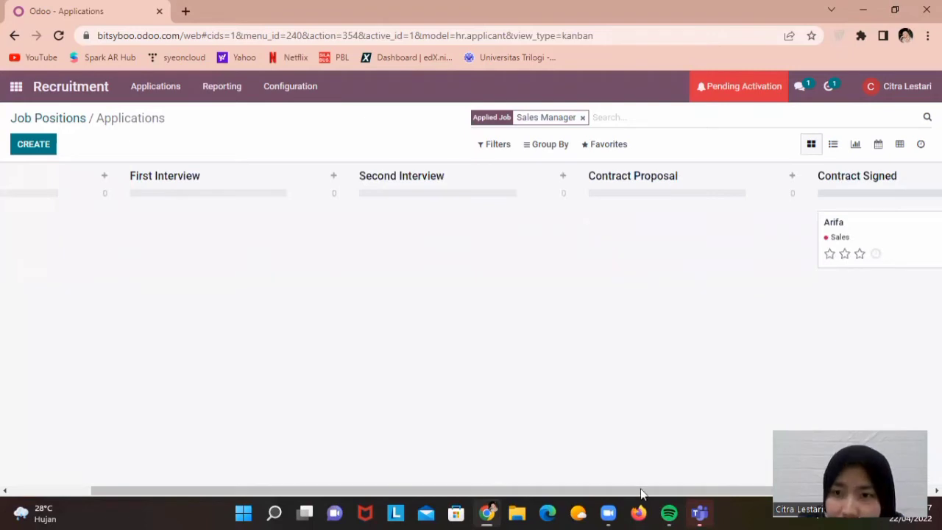
# Open the hired application, mark it ready for next stage, and review its details
pyautogui.click(904, 224)
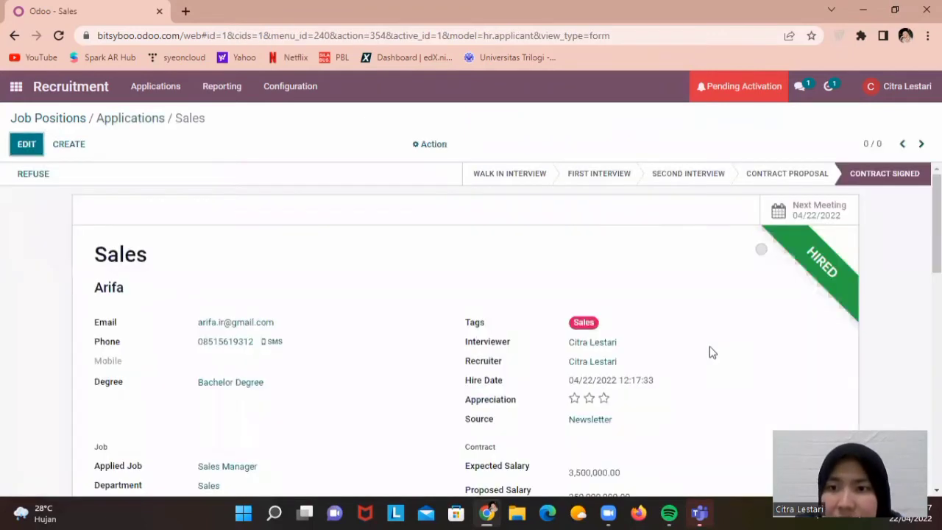
pyautogui.click(761, 251)
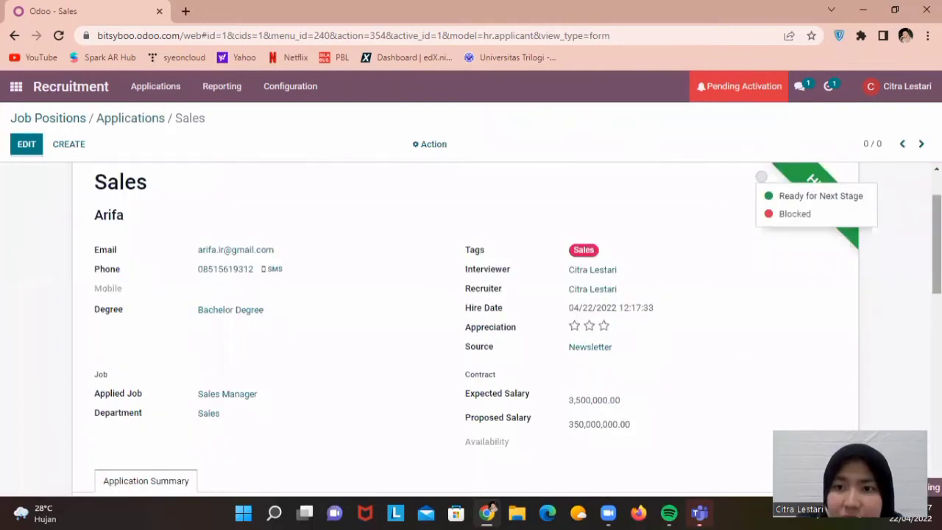
pyautogui.click(820, 197)
pyautogui.scroll(-2, 471, 328)
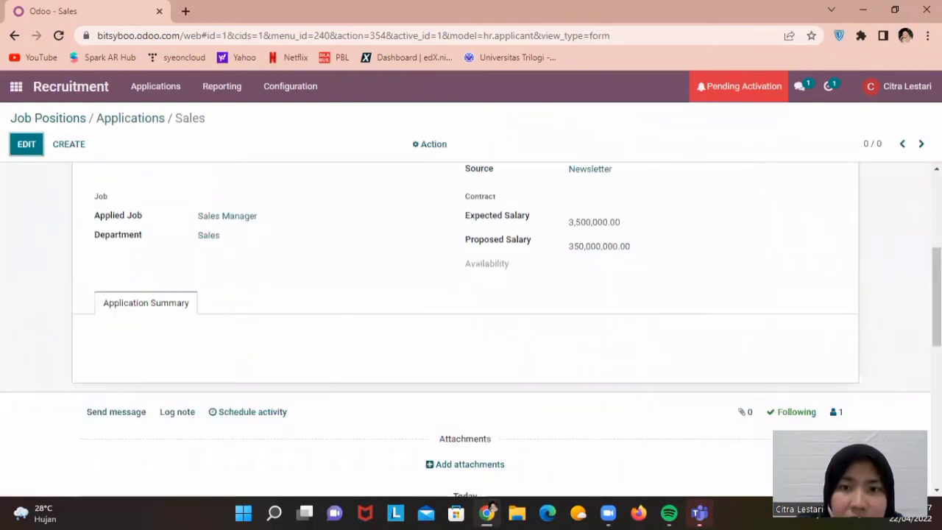
pyautogui.scroll(3, 470, 328)
pyautogui.scroll(-4, 471, 328)
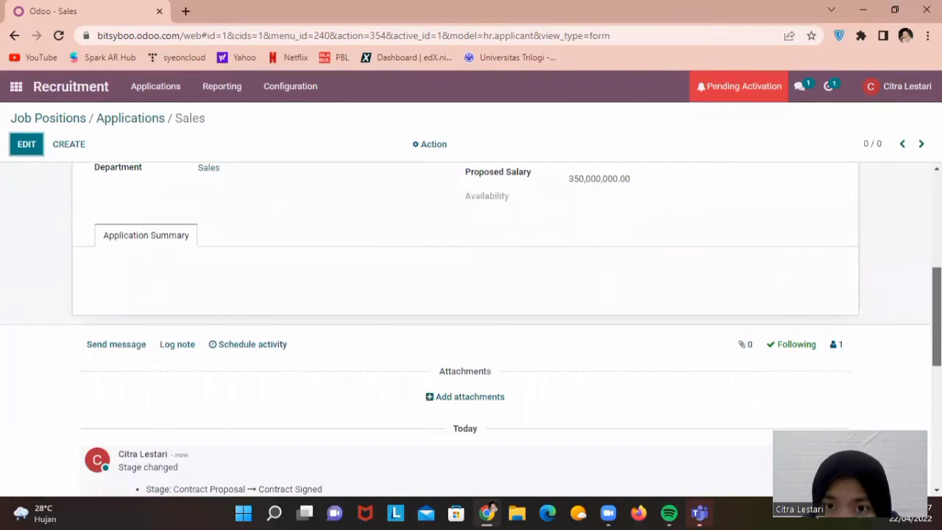
pyautogui.scroll(1, 471, 328)
pyautogui.scroll(1, 470, 328)
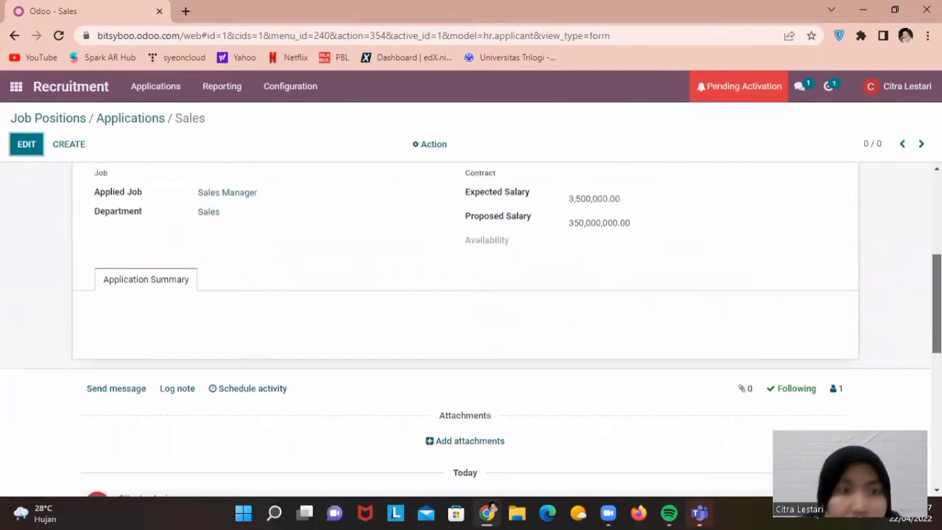
pyautogui.scroll(4, 470, 328)
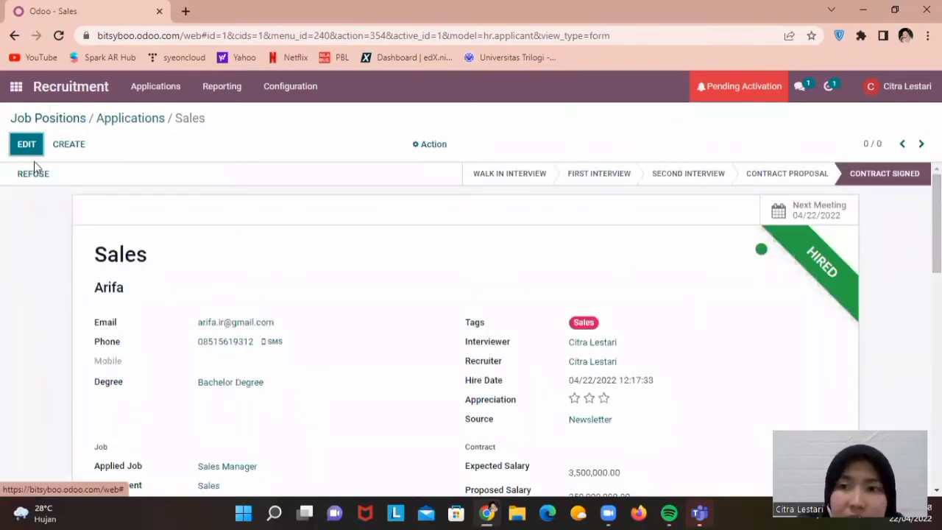
# Switch to the Employees app and start a new employee record
pyautogui.click(16, 89)
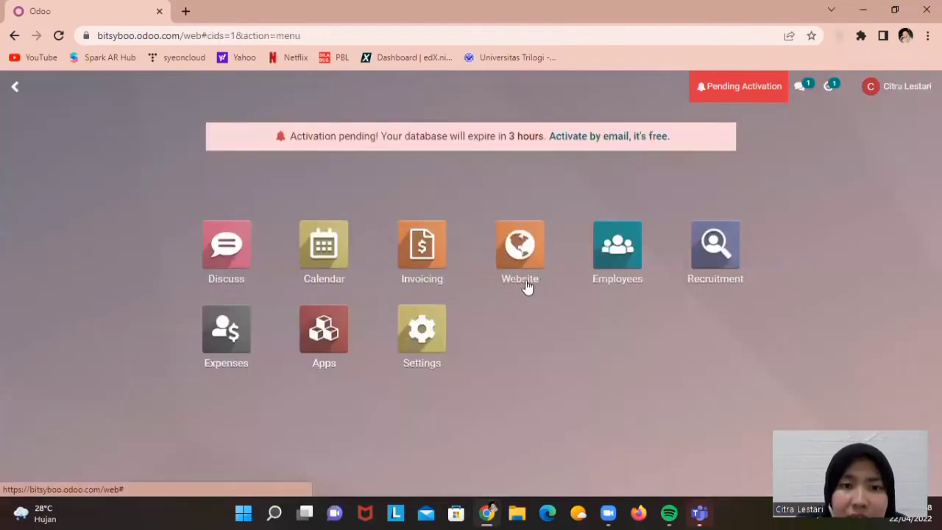
pyautogui.click(638, 250)
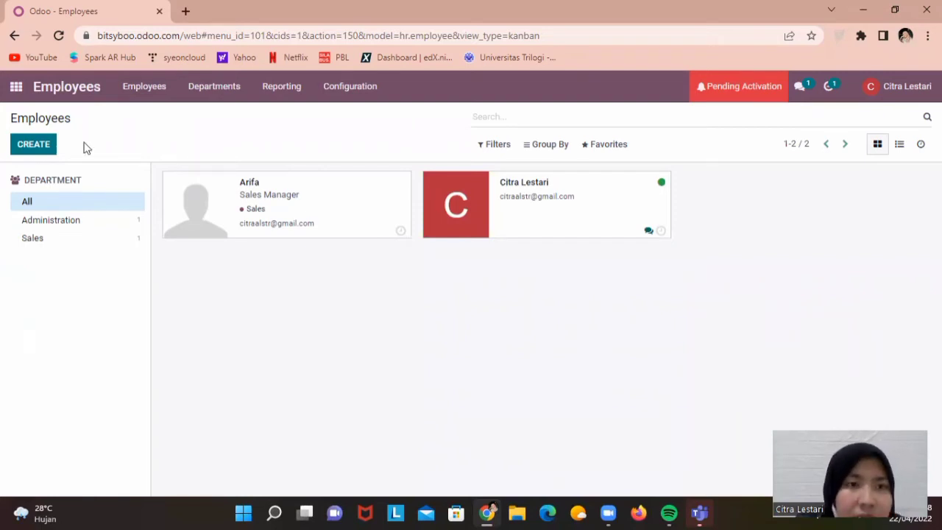
pyautogui.click(42, 147)
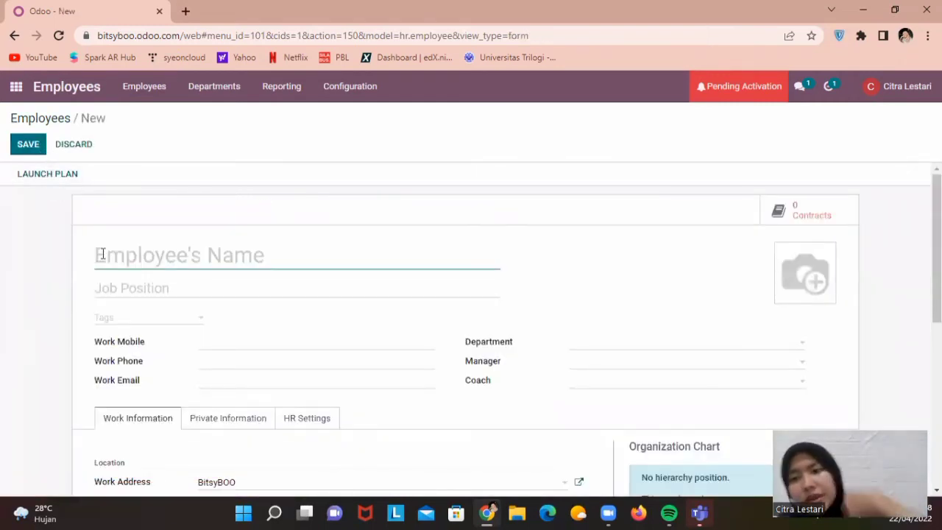
# Enter the employee's name, a Manager job position and tag, and the work mobile number
pyautogui.click(178, 268)
pyautogui.press('capslock')
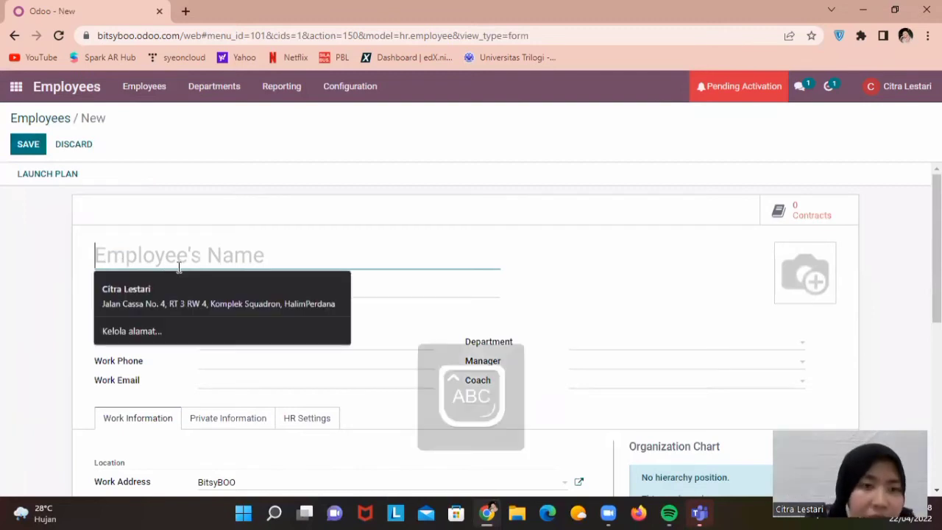
pyautogui.write('A')
pyautogui.press('capslock')
pyautogui.write('lana')
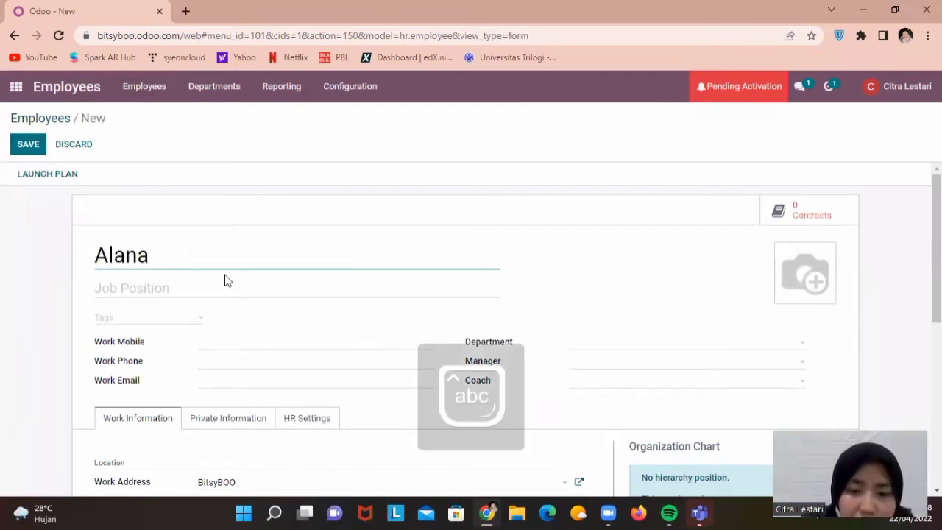
pyautogui.click(227, 281)
pyautogui.write('Manager')
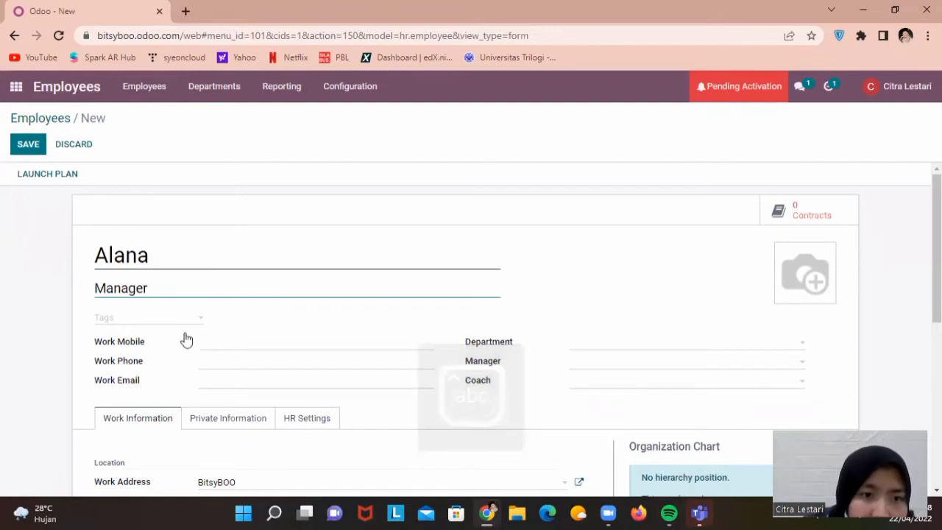
pyautogui.press('Tab')
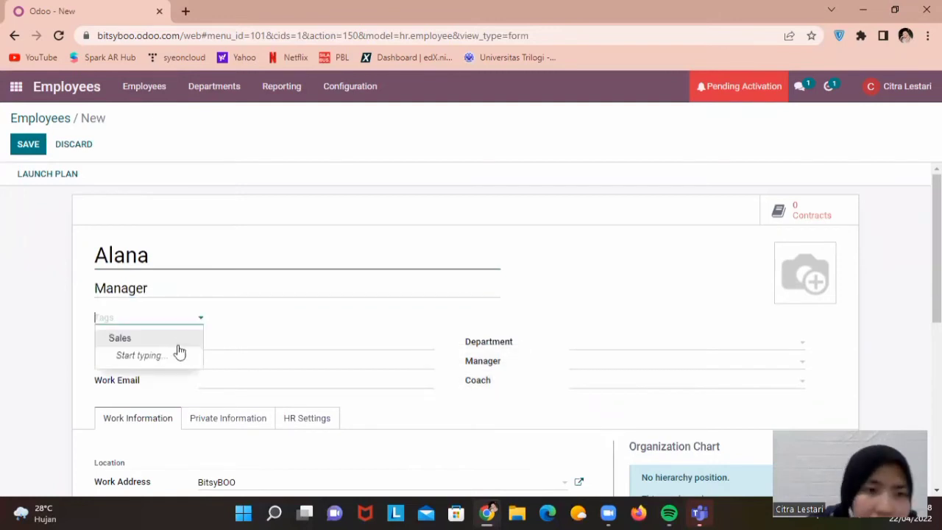
pyautogui.write('Manager')
pyautogui.click(237, 317)
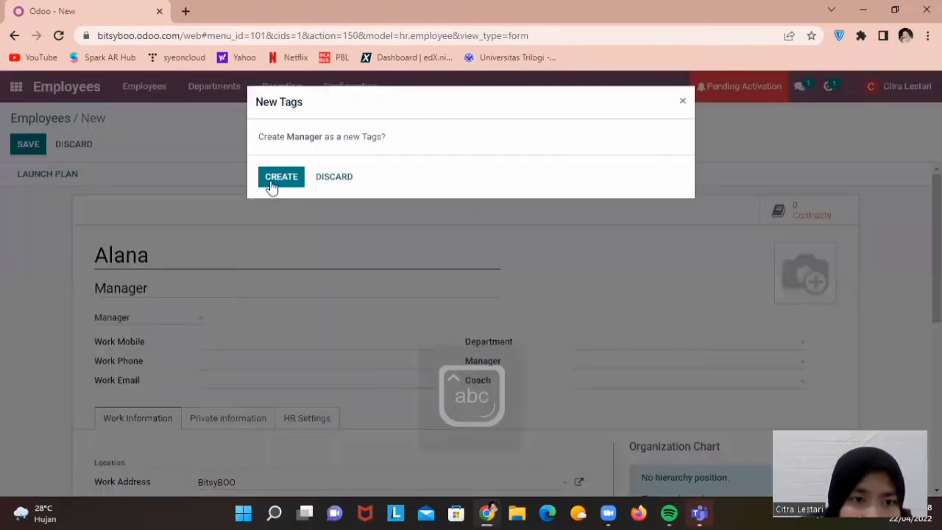
pyautogui.press('Return')
pyautogui.click(245, 340)
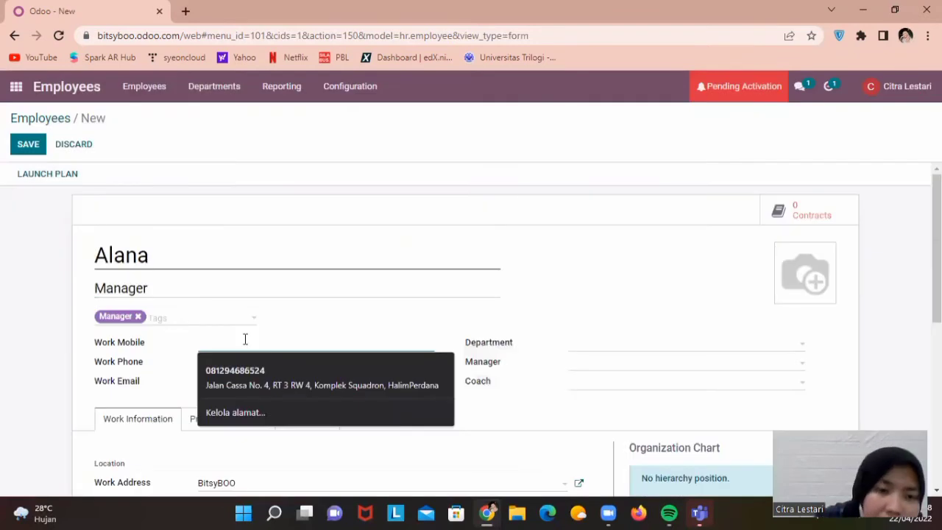
pyautogui.write('515')
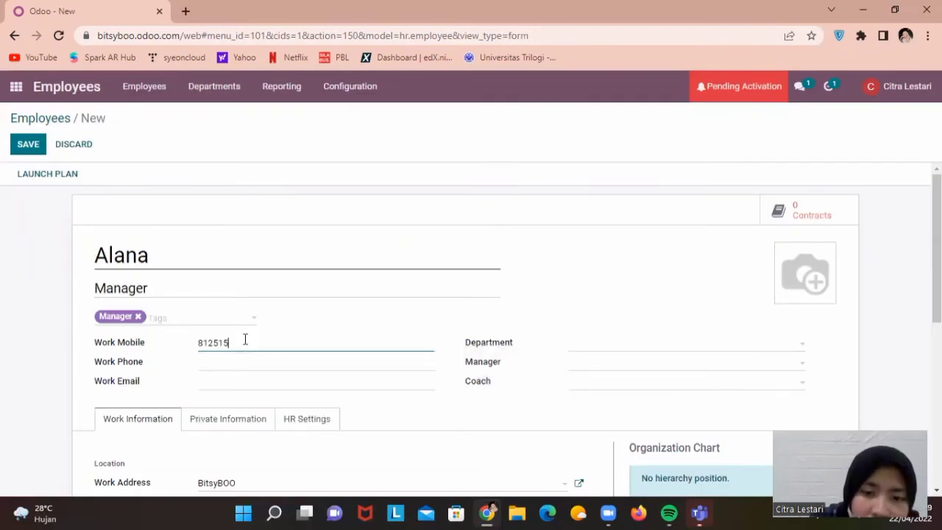
pyautogui.write('08990')
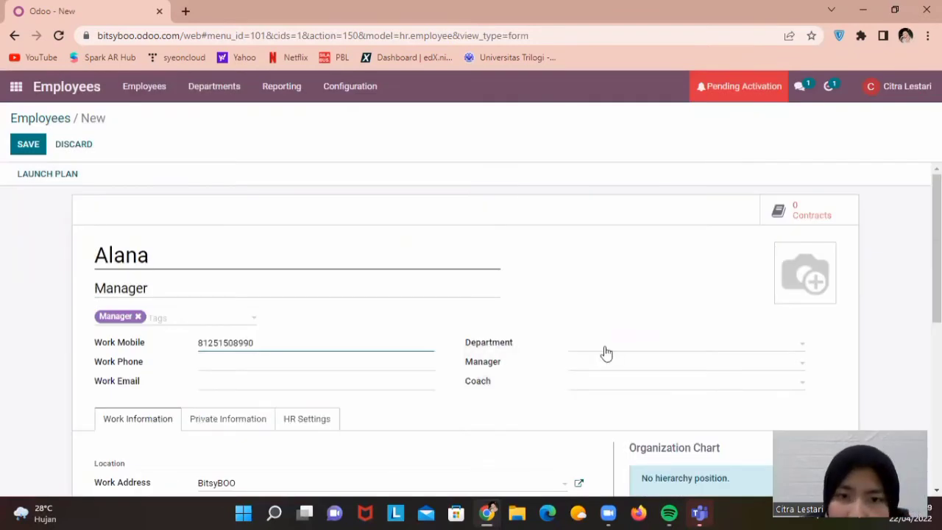
# Set the department to Administration, change the job title to Administrasi, and remove the Manager tag
pyautogui.click(605, 349)
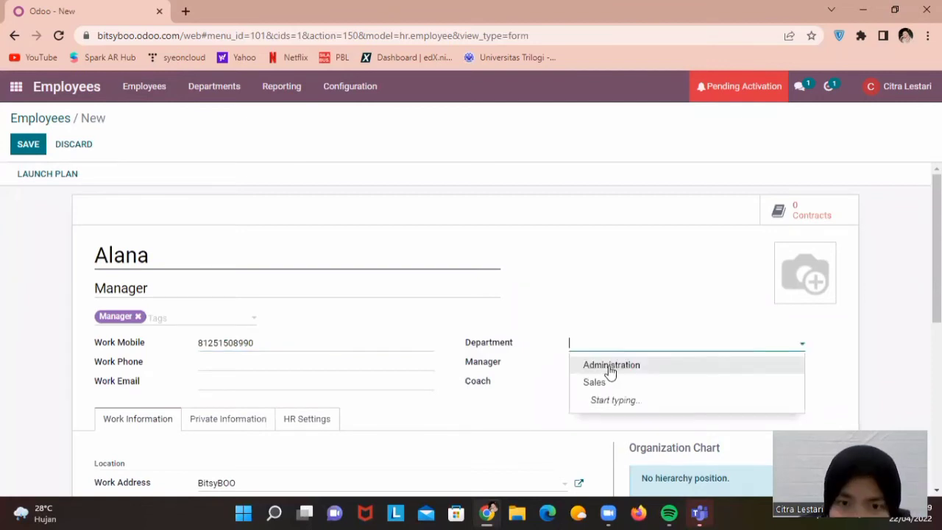
pyautogui.click(610, 365)
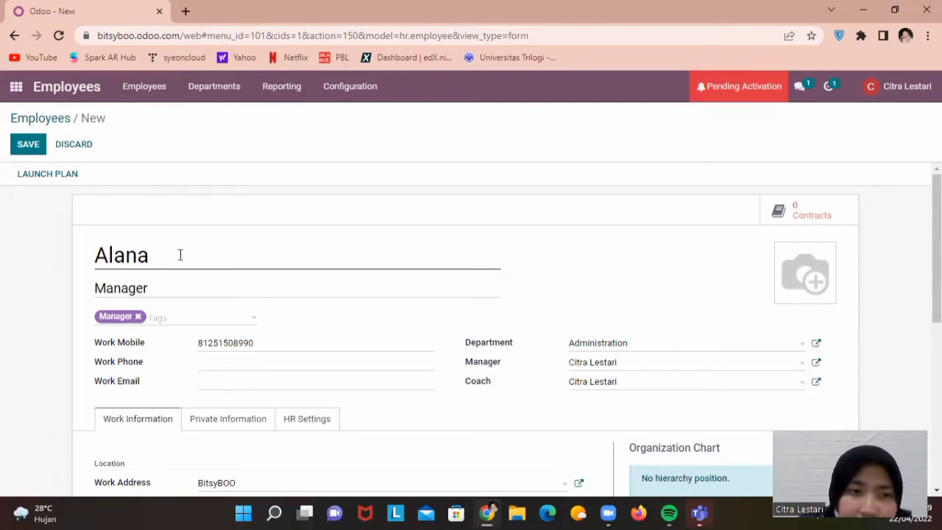
pyautogui.press('Tab')
pyautogui.press('capslock')
pyautogui.write('A')
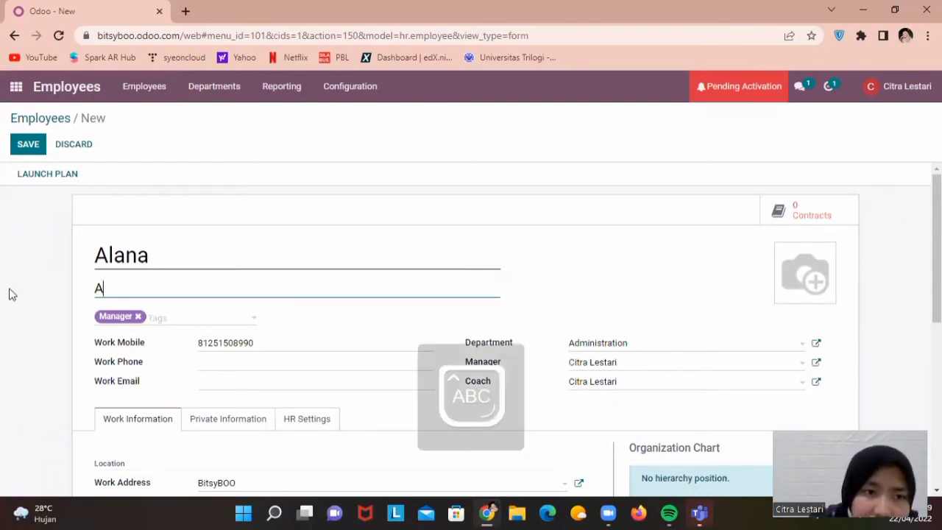
pyautogui.press('capslock')
pyautogui.write('dministrasi')
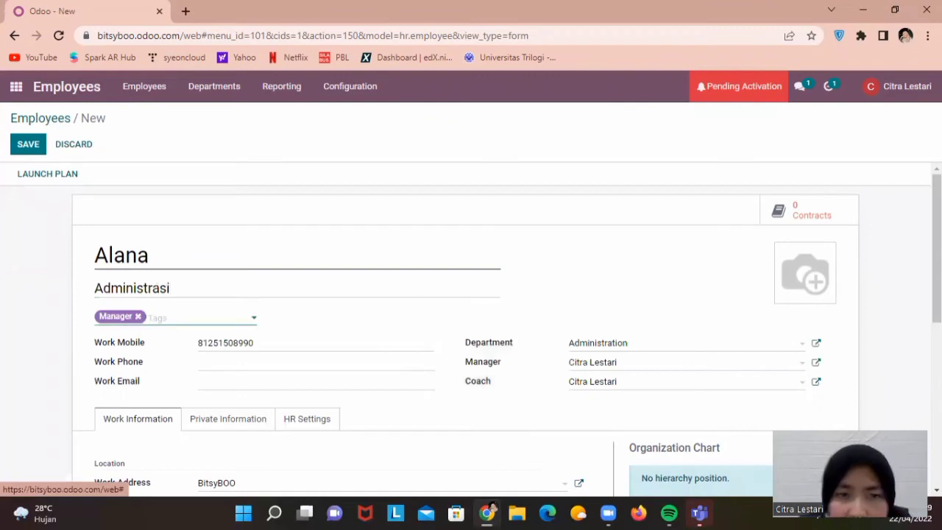
pyautogui.click(137, 316)
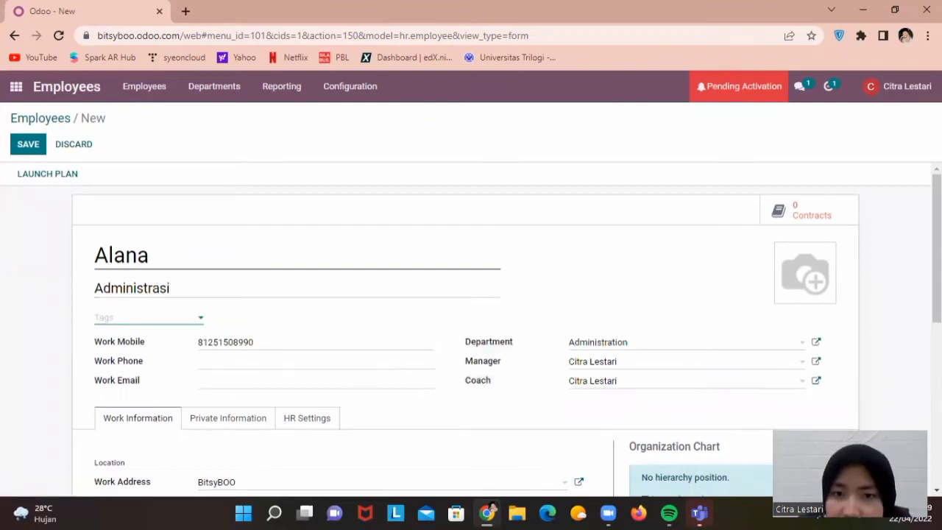
pyautogui.scroll(-3, 277, 401)
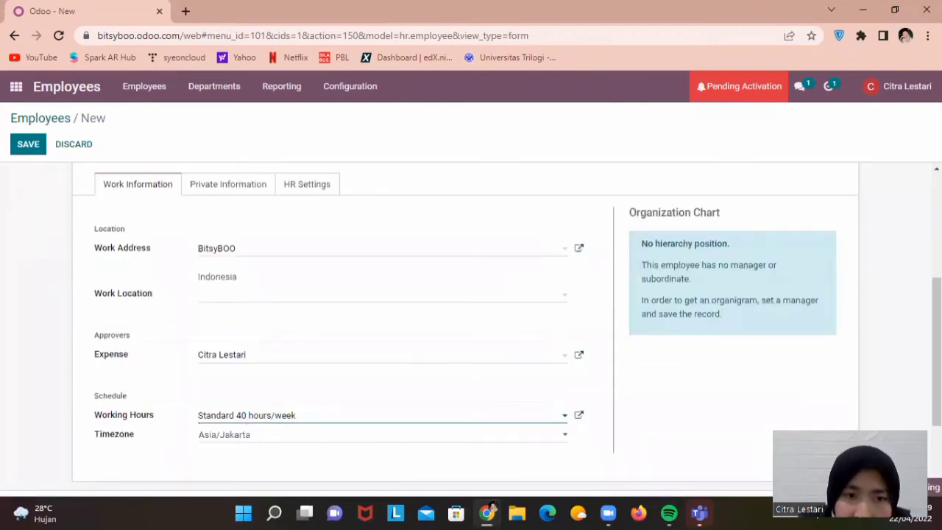
pyautogui.scroll(3, 910, 405)
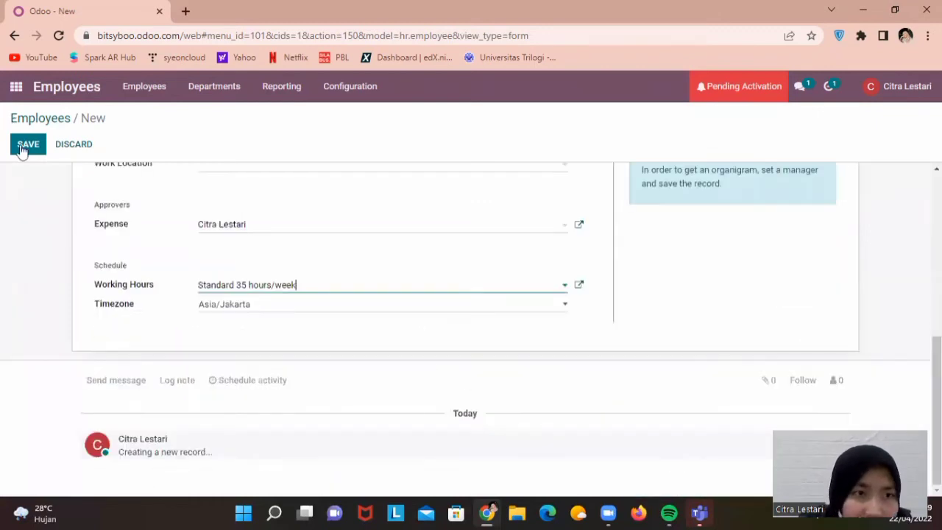
# Save the new employee record and return to the overview of all employees
pyautogui.click(24, 147)
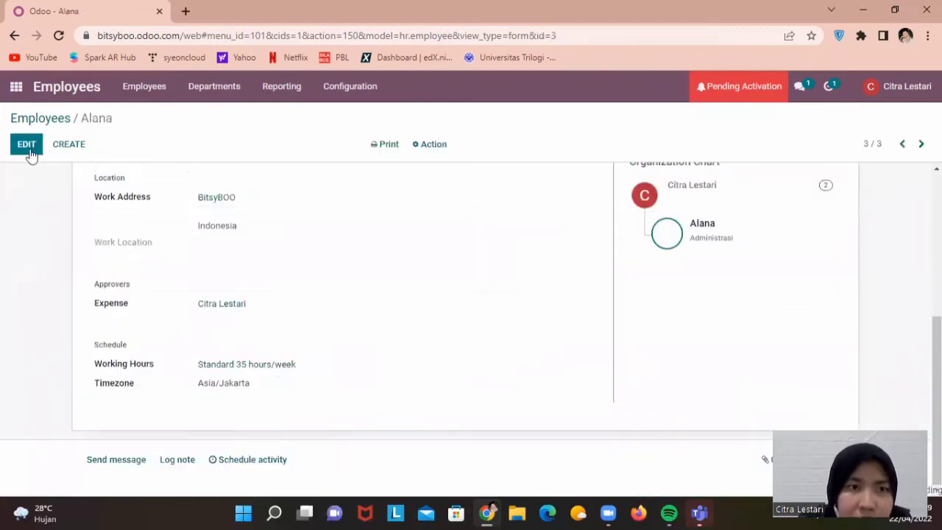
pyautogui.click(166, 94)
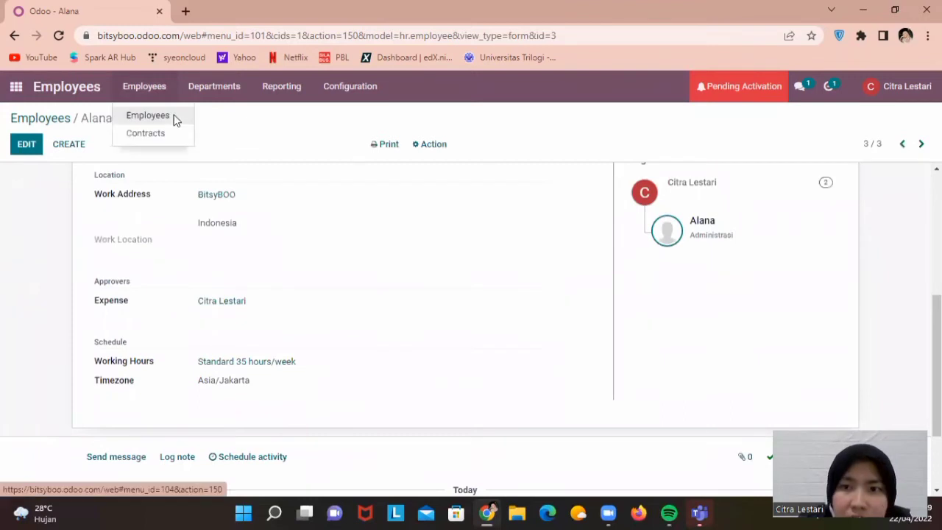
pyautogui.click(176, 121)
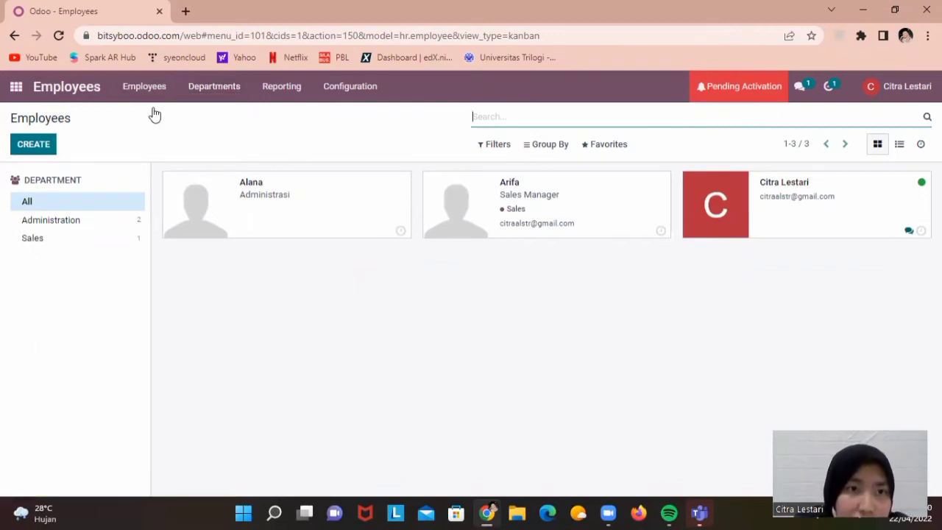
# From the Contracts overview, open the new Administrasi employee's empty Contracts History
pyautogui.click(144, 89)
pyautogui.click(153, 135)
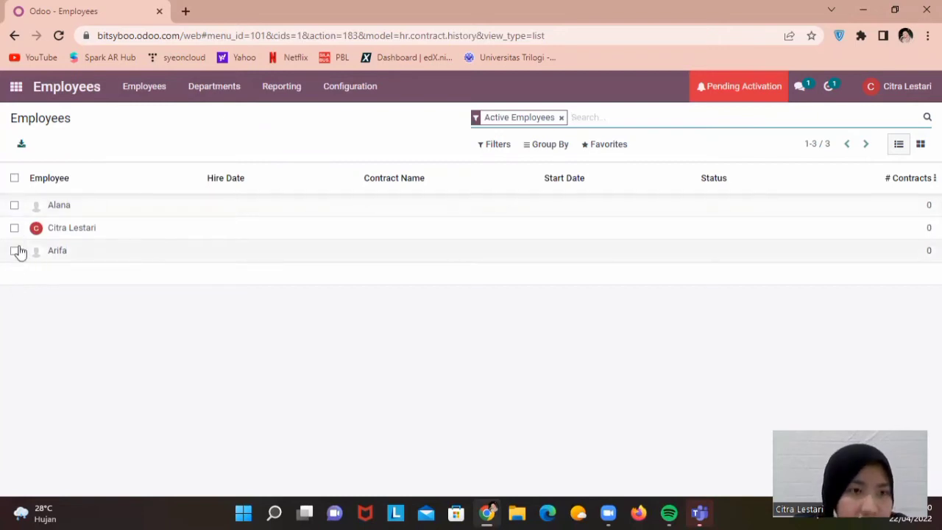
pyautogui.click(17, 251)
pyautogui.click(17, 251)
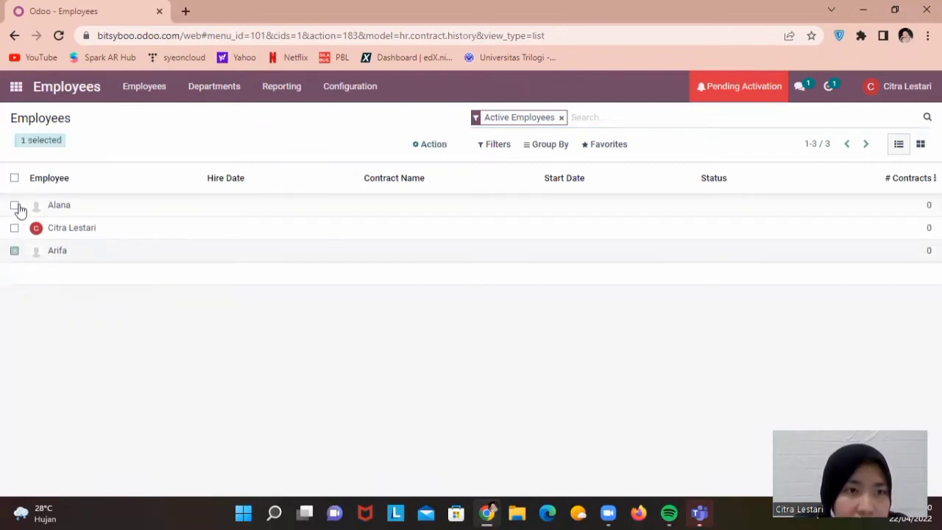
pyautogui.click(16, 206)
pyautogui.click(102, 210)
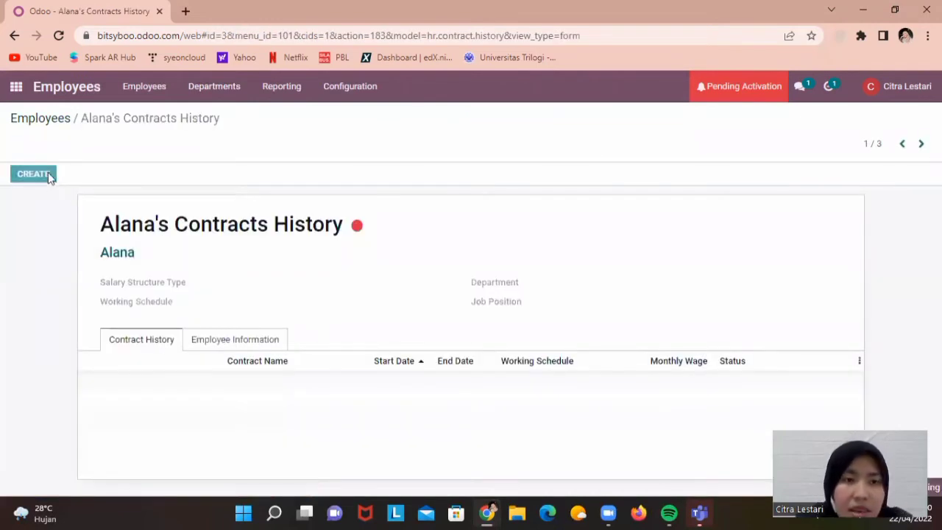
# Start a new contract named 'Kontrak Kerja' with an end date and department Administration
pyautogui.click(48, 174)
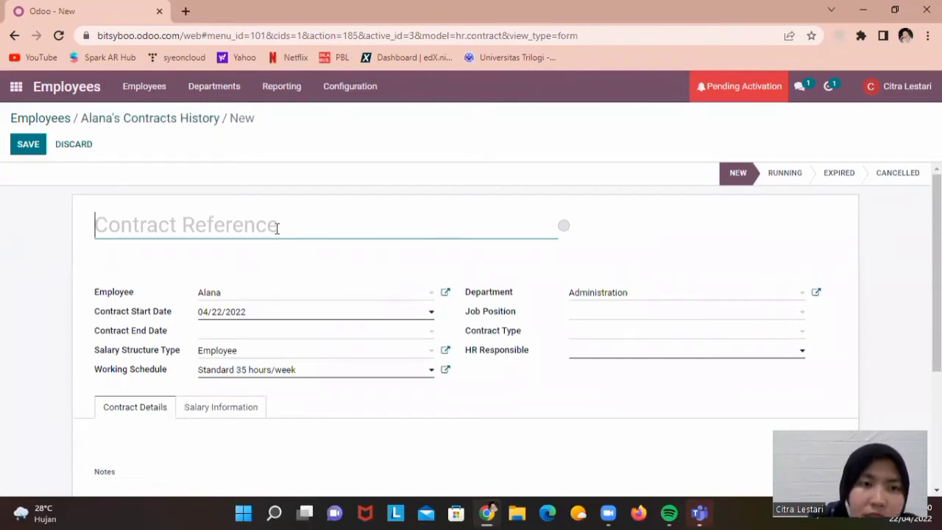
pyautogui.write('Kontrak Kerja')
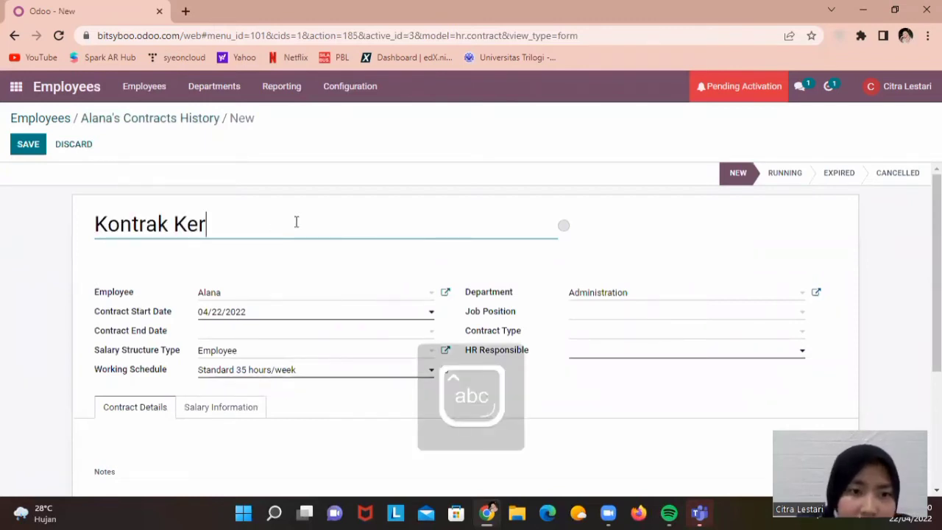
pyautogui.click(279, 332)
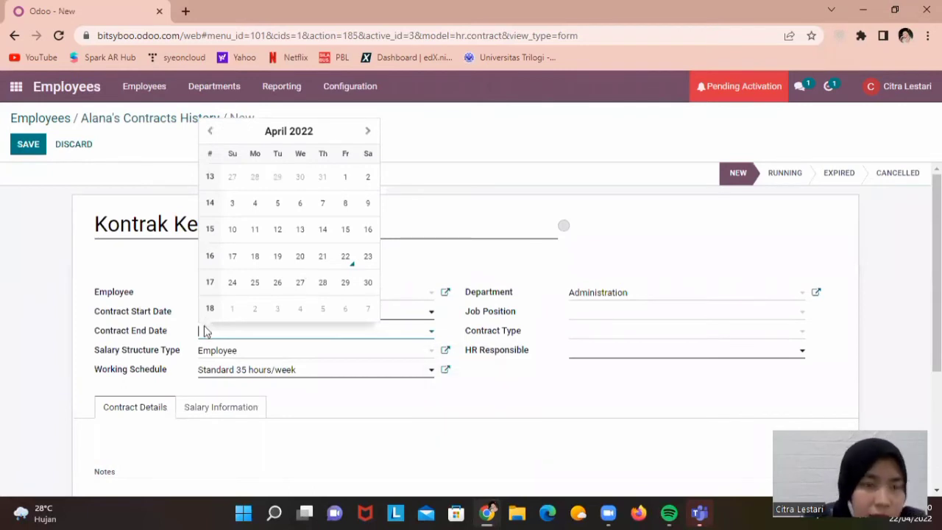
pyautogui.click(593, 312)
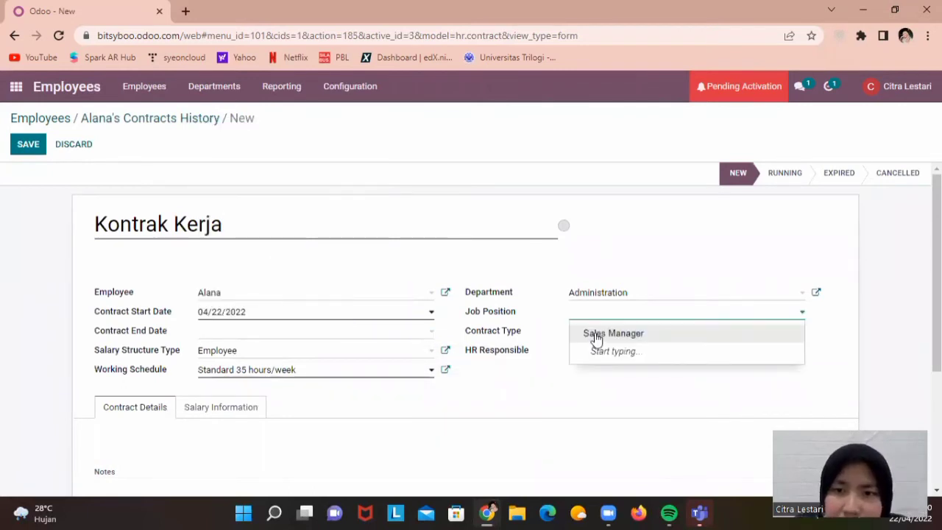
pyautogui.click(599, 294)
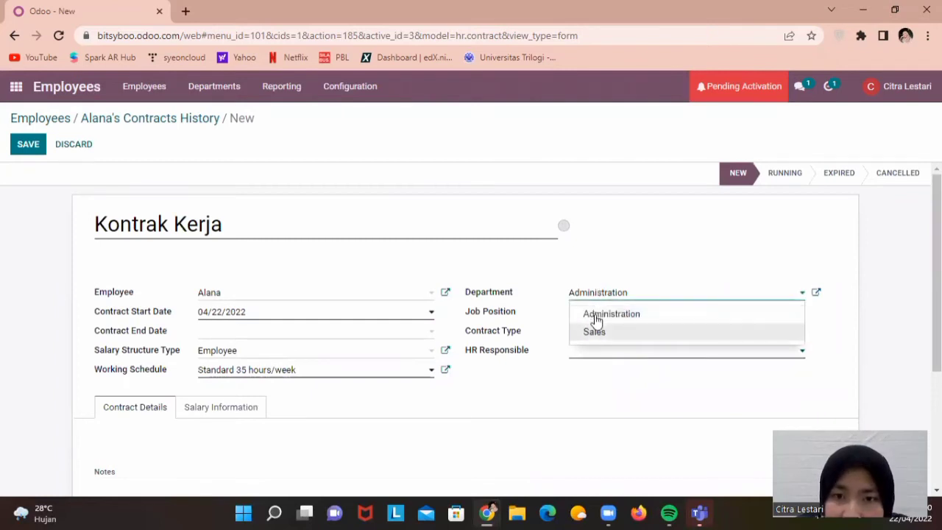
pyautogui.click(595, 316)
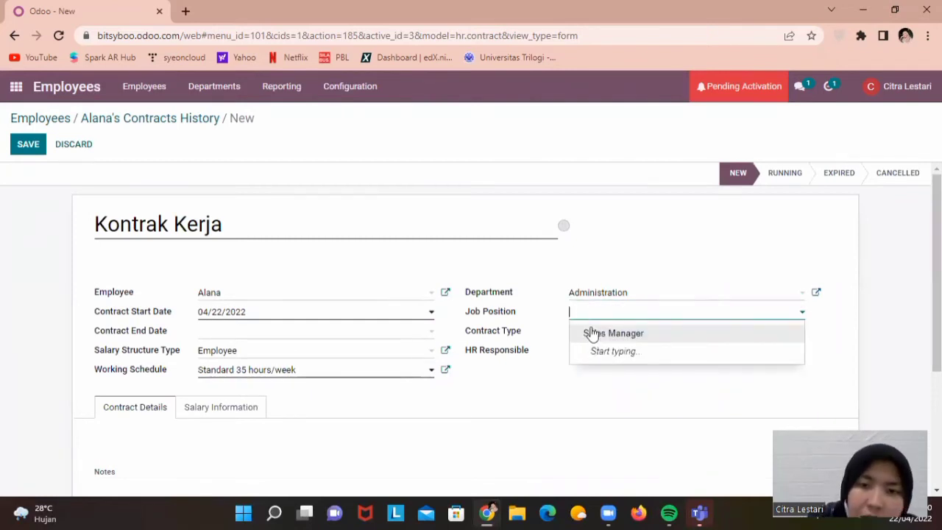
# Create the new job position 'Administasi' for the contract
pyautogui.write('Administas')
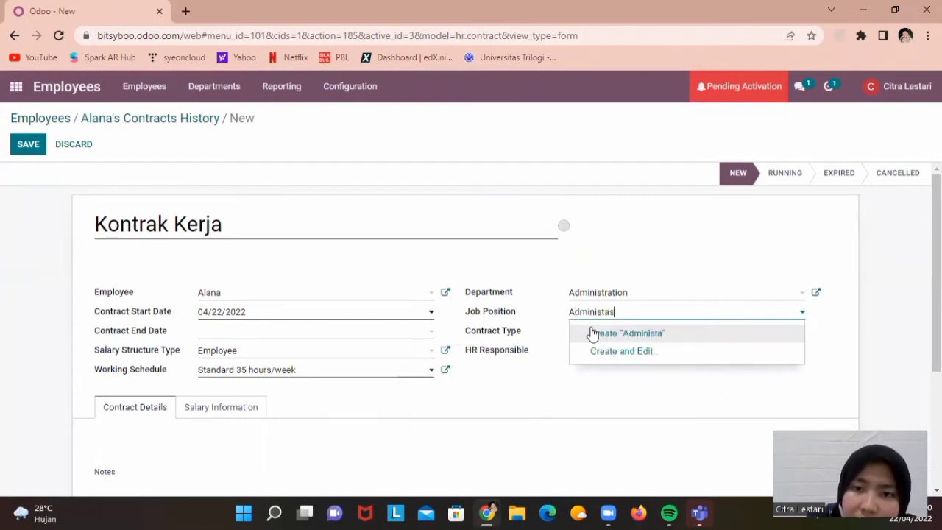
pyautogui.write('i')
pyautogui.click(590, 311)
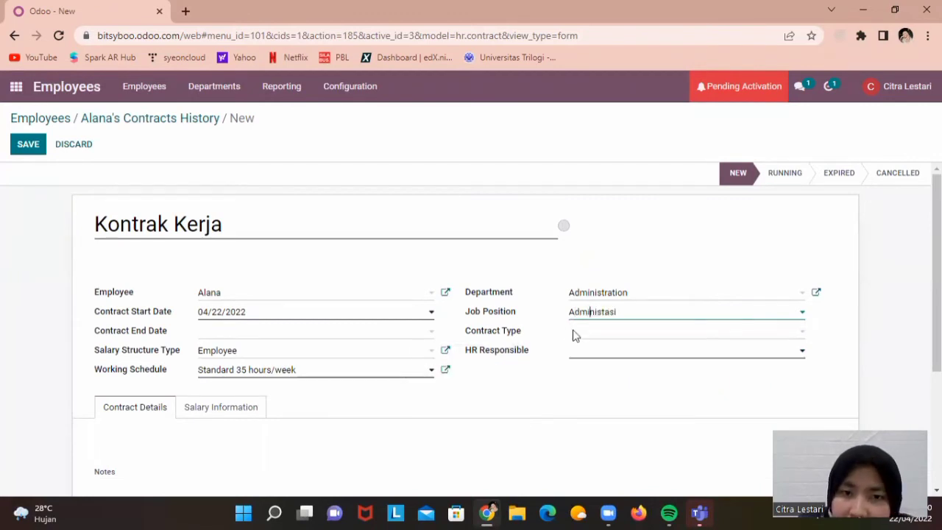
pyautogui.click(249, 186)
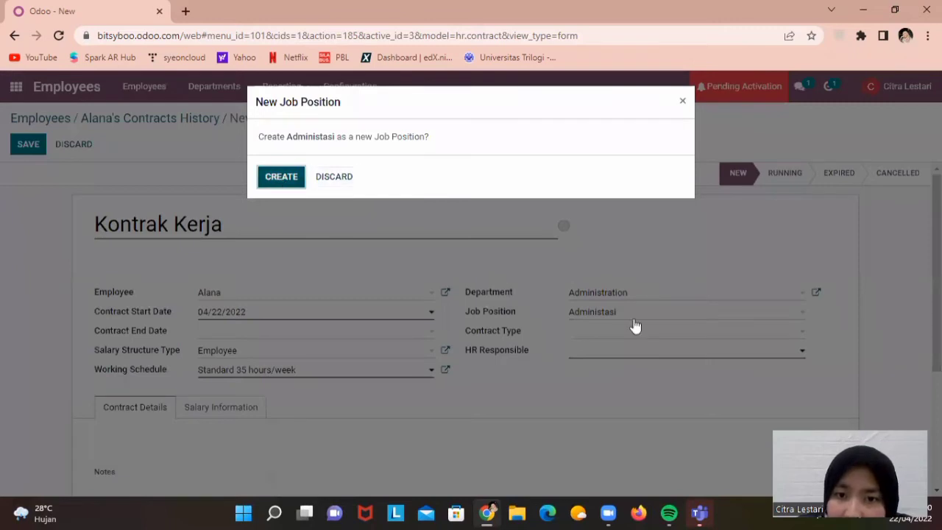
pyautogui.press('Return')
# Create the new contract type 'Monthly', accept the suggested HR responsible, and save the contract
pyautogui.press('Tab')
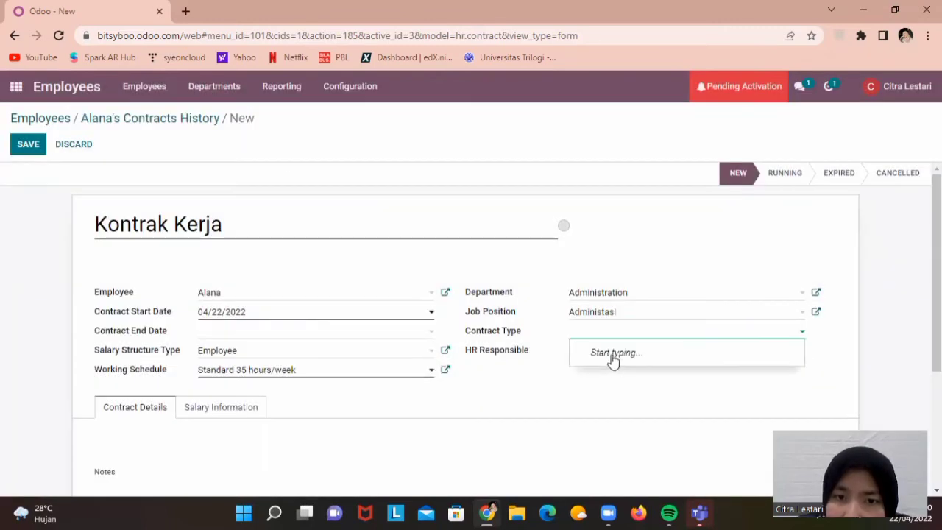
pyautogui.write('Monthly')
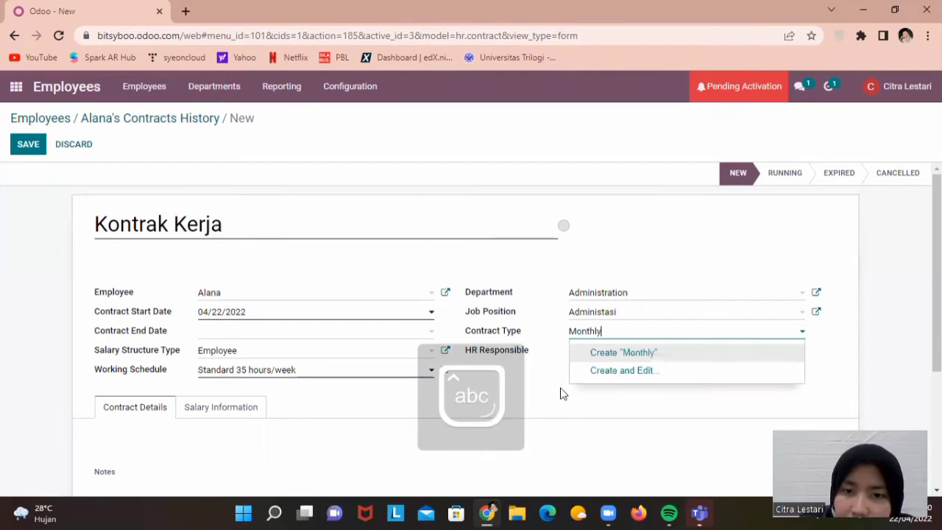
pyautogui.press('Tab')
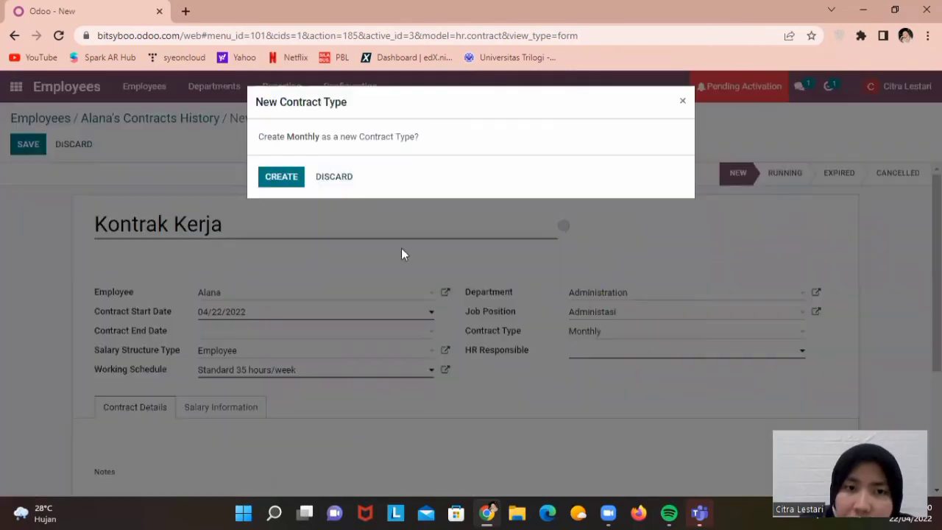
pyautogui.click(271, 178)
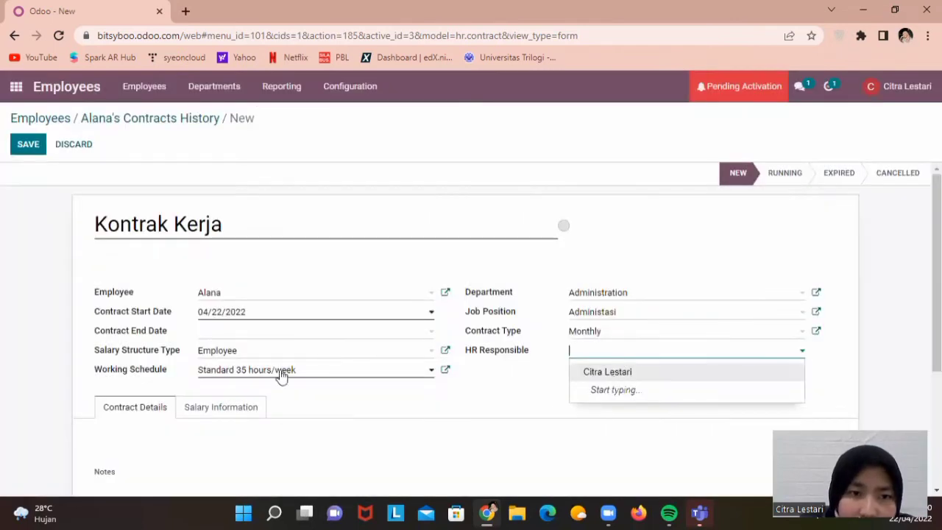
pyautogui.press('Return')
pyautogui.scroll(-2, 907, 273)
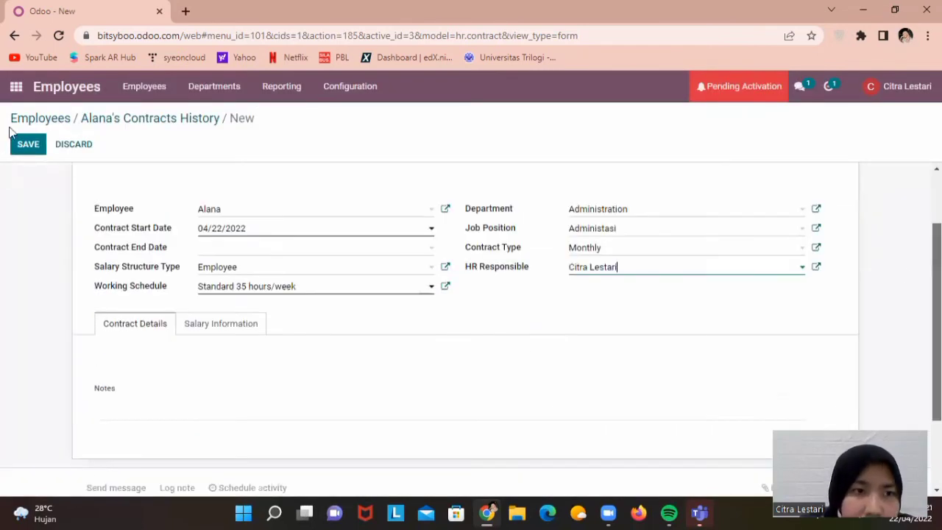
pyautogui.click(35, 150)
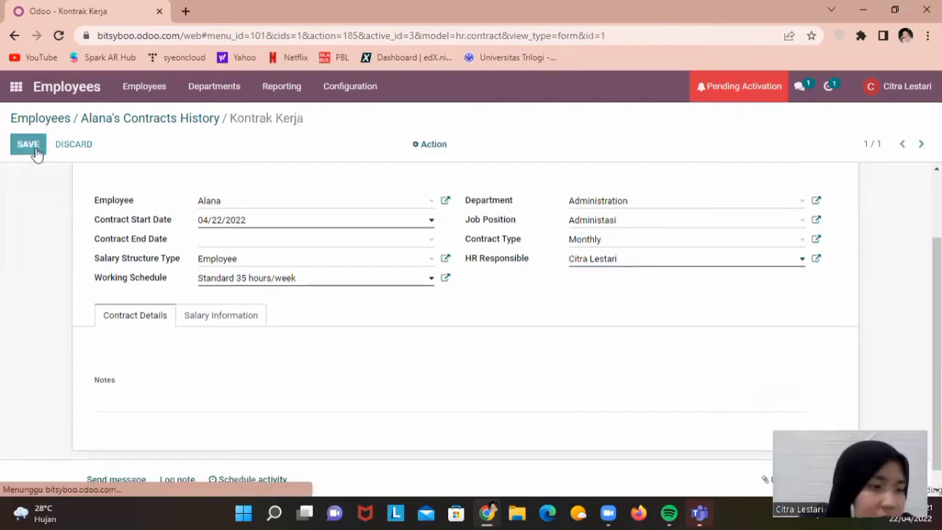
# Enter 3500000.00 as the wage in the contract's Salary Information and save it
pyautogui.click(221, 316)
pyautogui.scroll(-1, 204, 309)
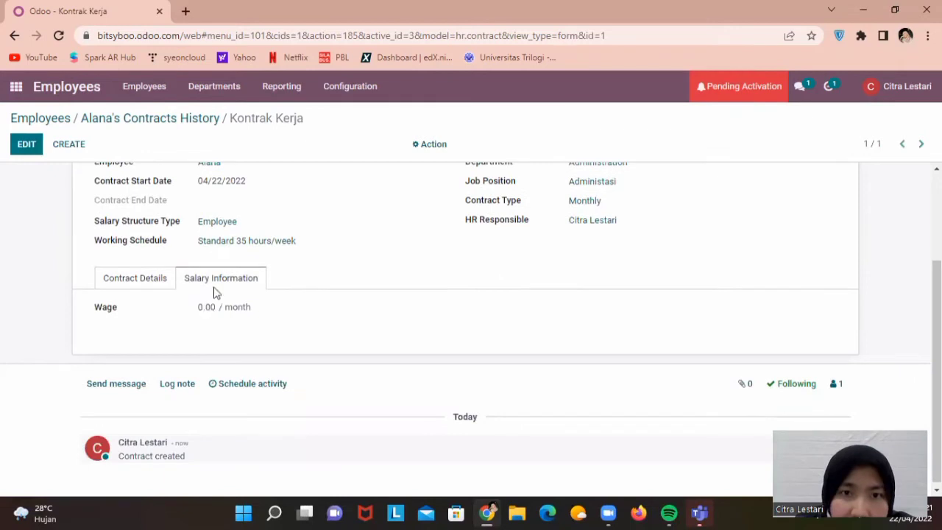
pyautogui.doubleClick(206, 307)
pyautogui.scroll(1, 288, 174)
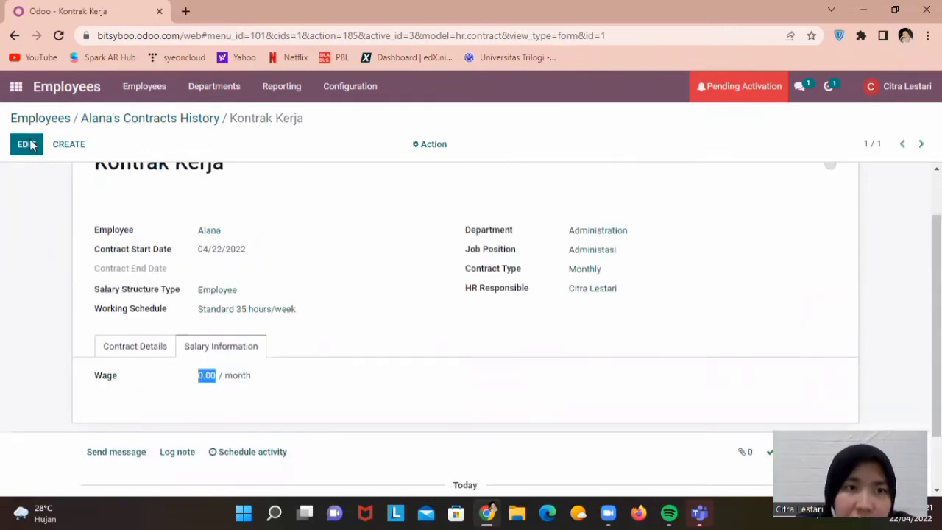
pyautogui.click(27, 145)
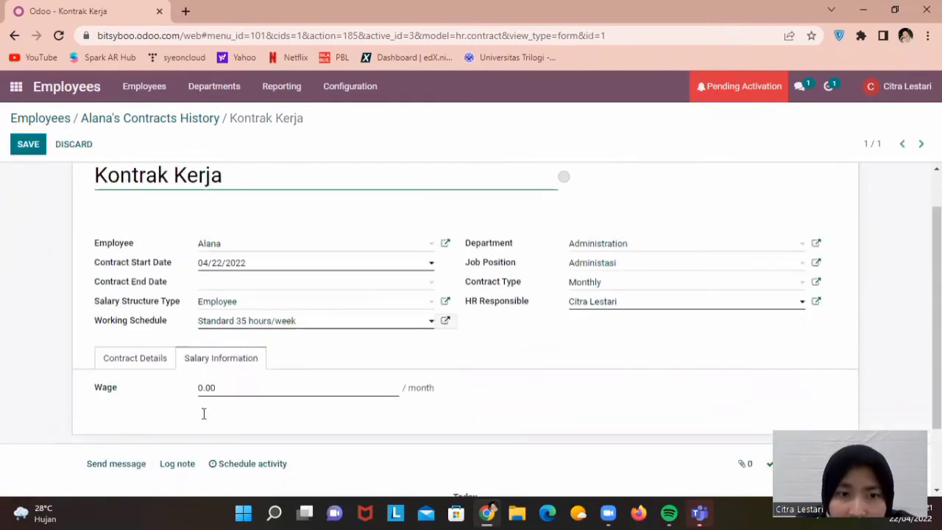
pyautogui.scroll(1, 213, 412)
pyautogui.click(206, 418)
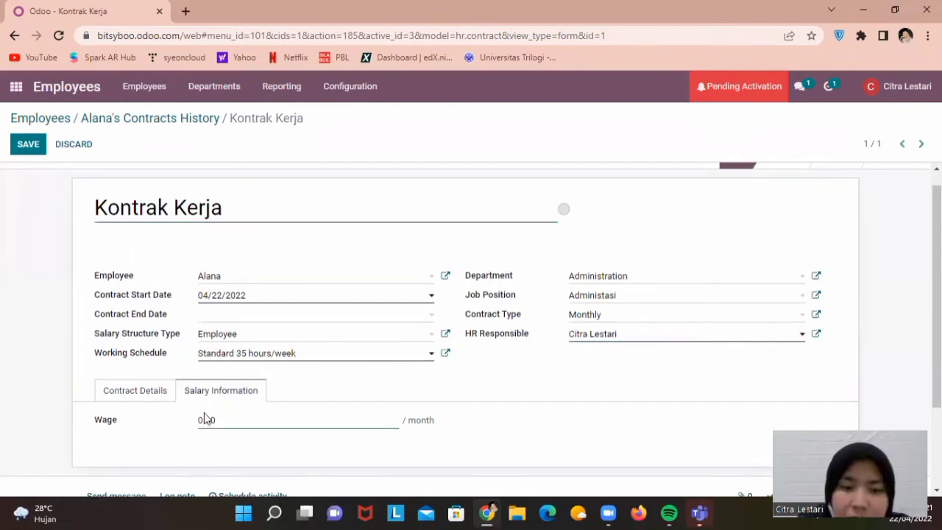
pyautogui.press('BackSpace')
pyautogui.write('3500000.0')
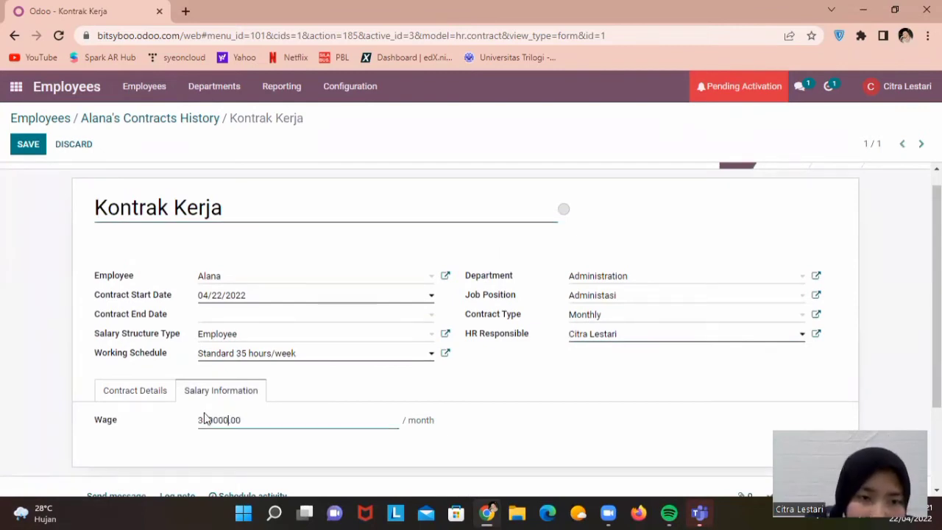
pyautogui.write('0')
pyautogui.press('Left')
pyautogui.press('Left')
pyautogui.press('Left')
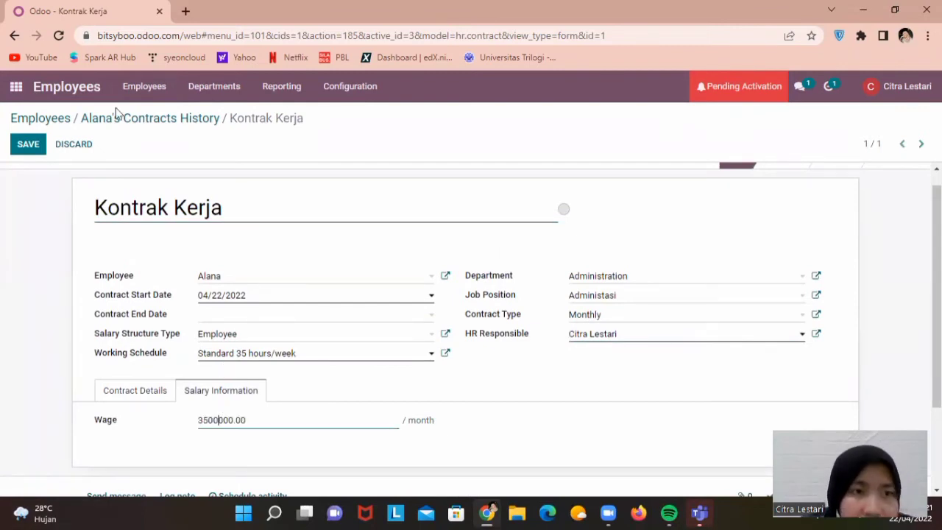
pyautogui.click(27, 145)
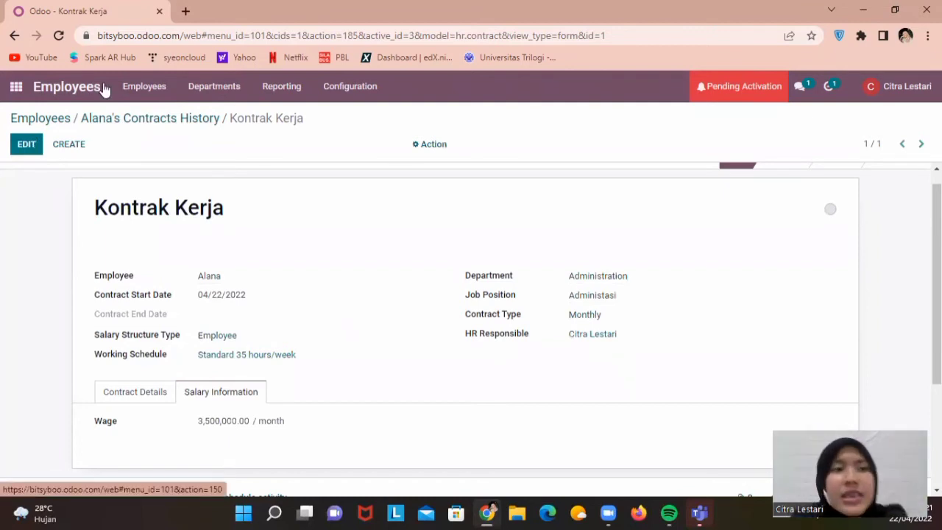
# Search Apps for 'payroll' by category and install the Payroll module
pyautogui.click(23, 91)
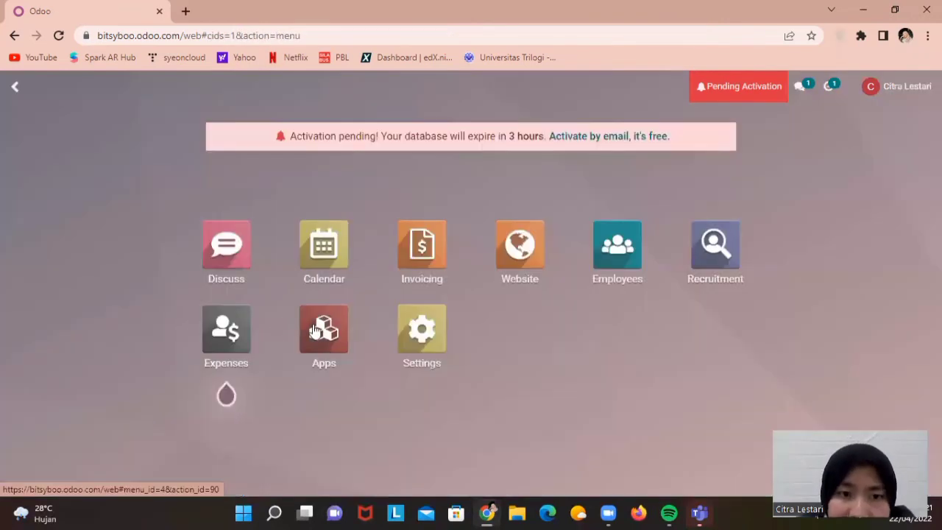
pyautogui.click(308, 345)
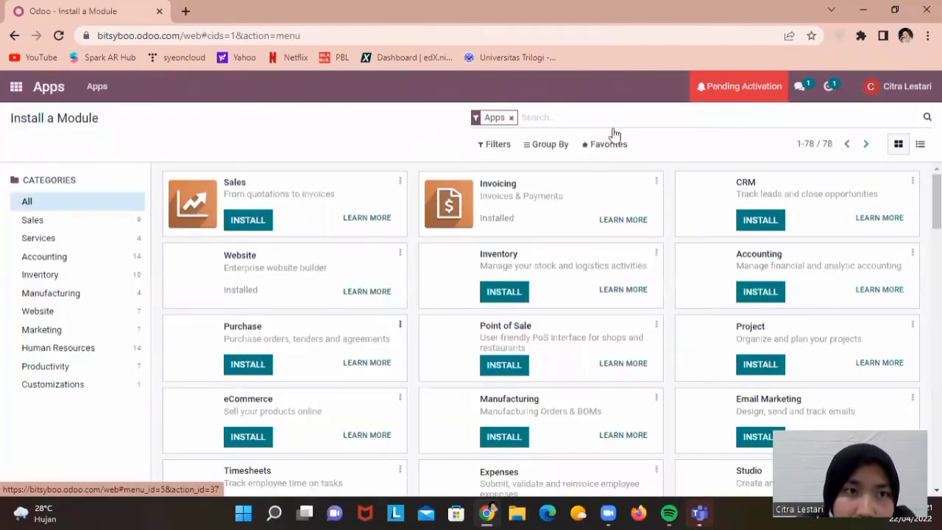
pyautogui.click(562, 118)
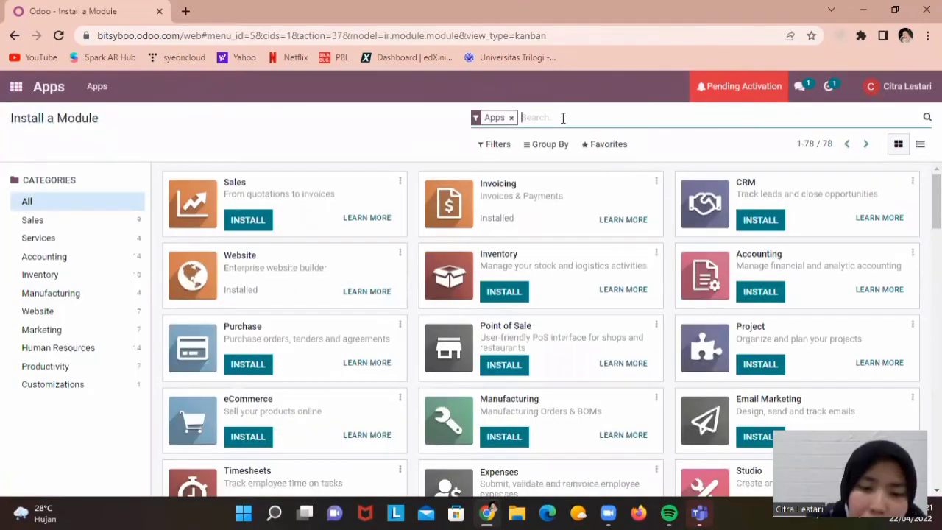
pyautogui.write('payroll')
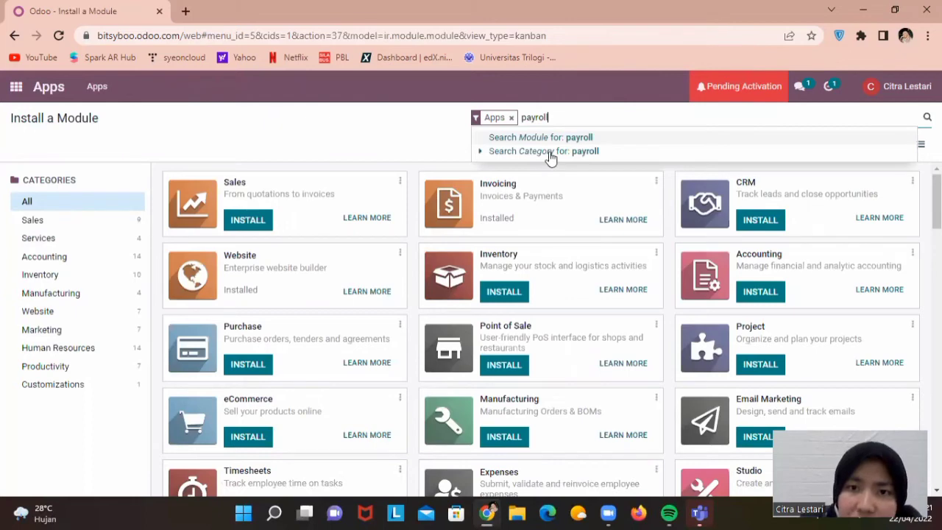
pyautogui.click(548, 152)
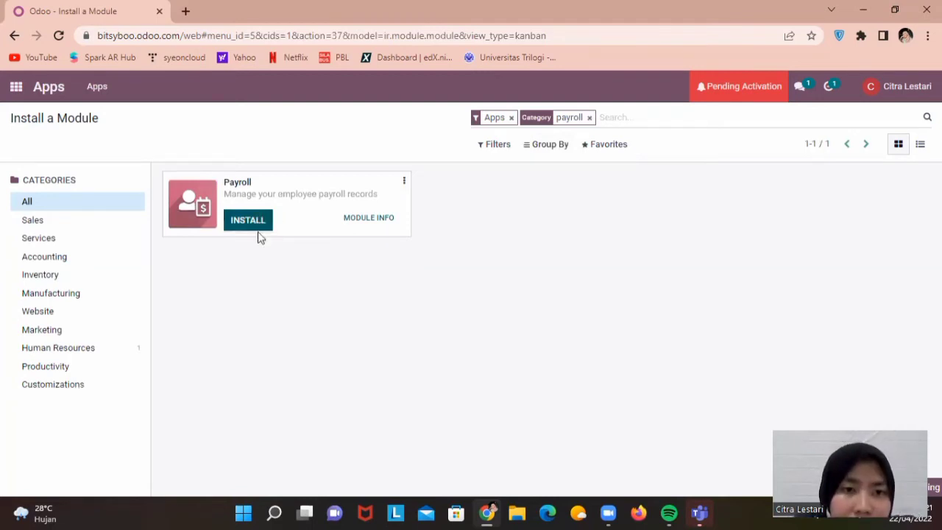
pyautogui.click(258, 229)
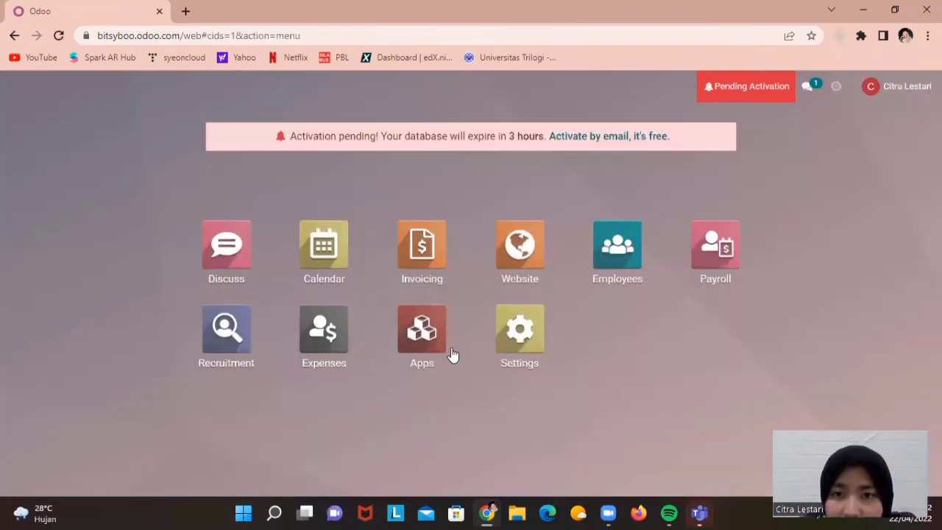
# Open the Payroll app and view the Kontrak Kerja contract at Rp 3,500,000.00/Month
pyautogui.click(726, 247)
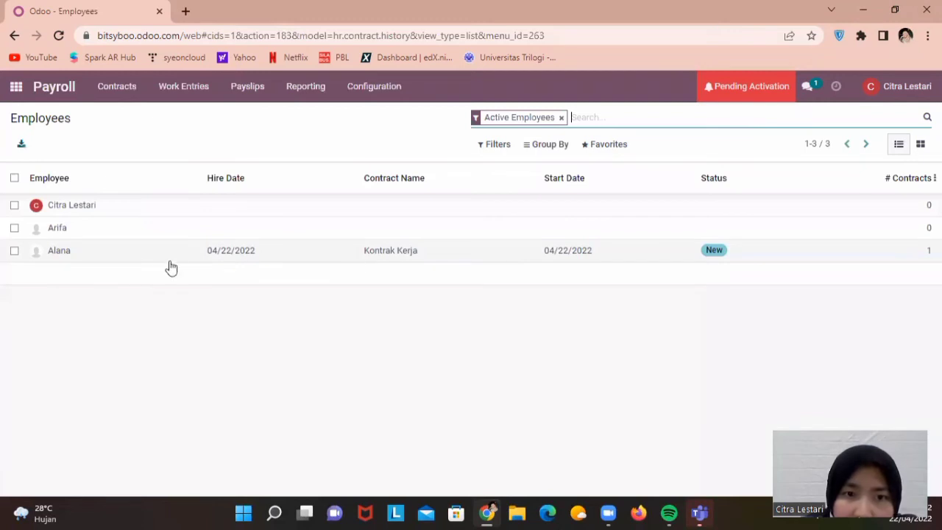
pyautogui.click(14, 251)
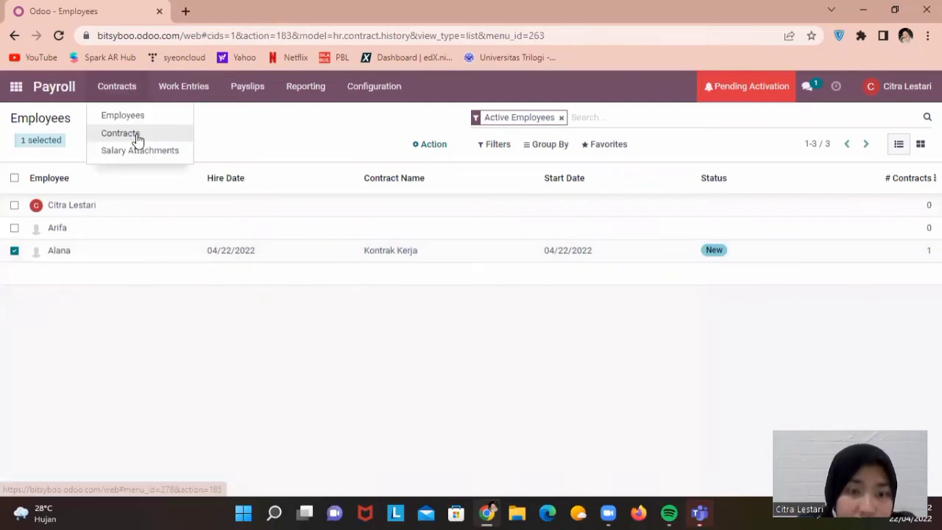
pyautogui.click(138, 133)
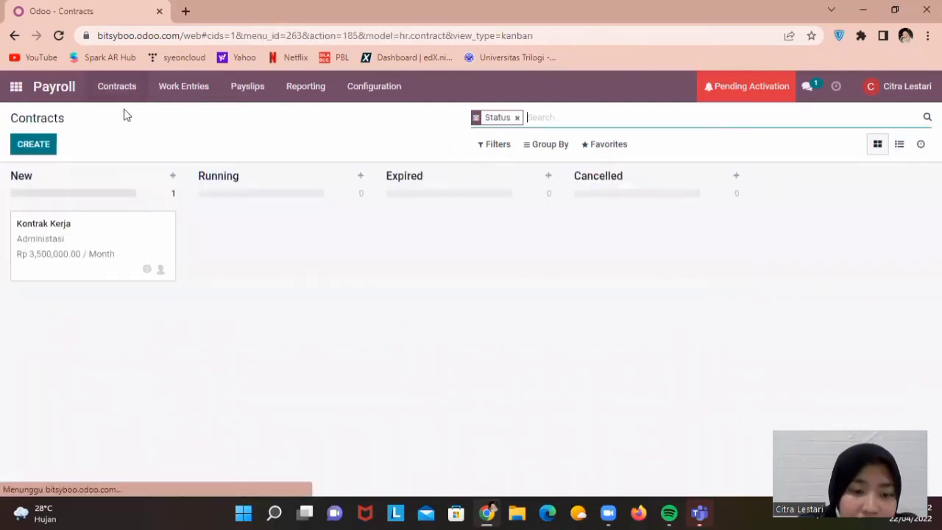
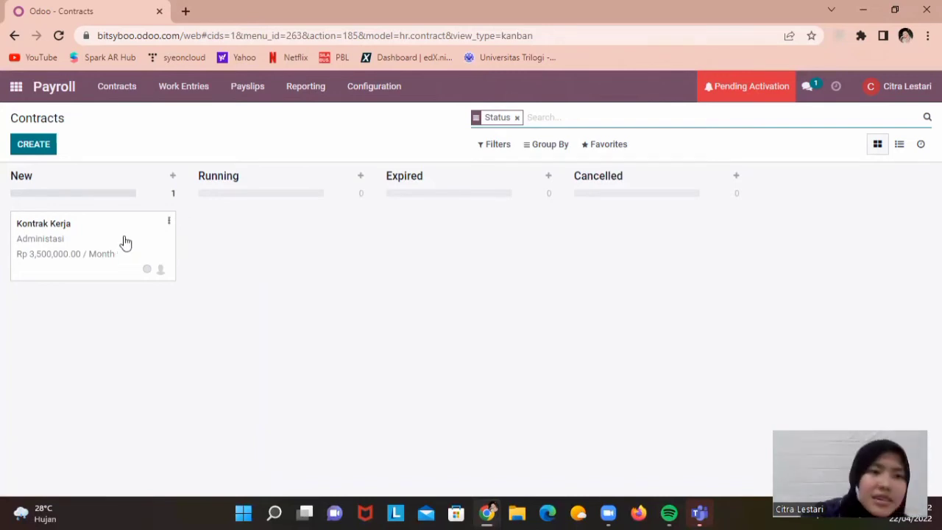
# Go to Salary Attachments under the Payroll Contracts menu
pyautogui.click(132, 91)
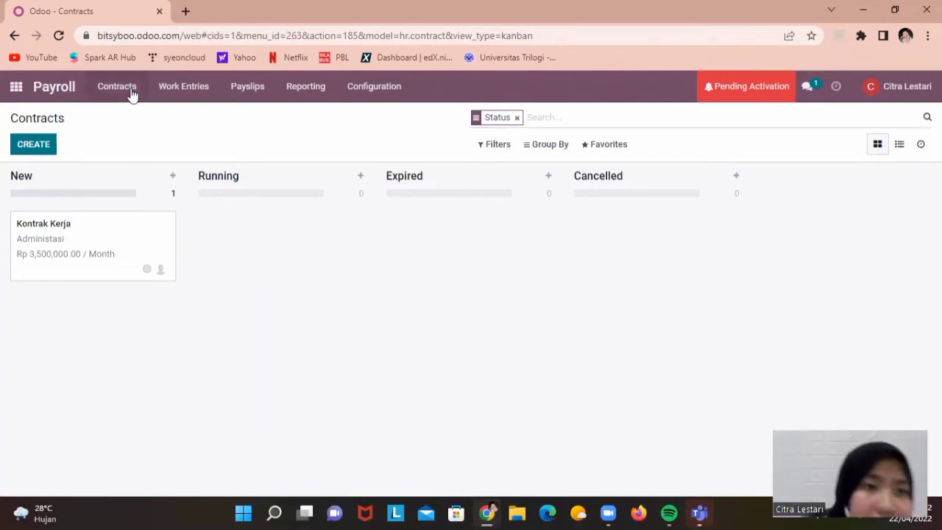
pyautogui.click(138, 150)
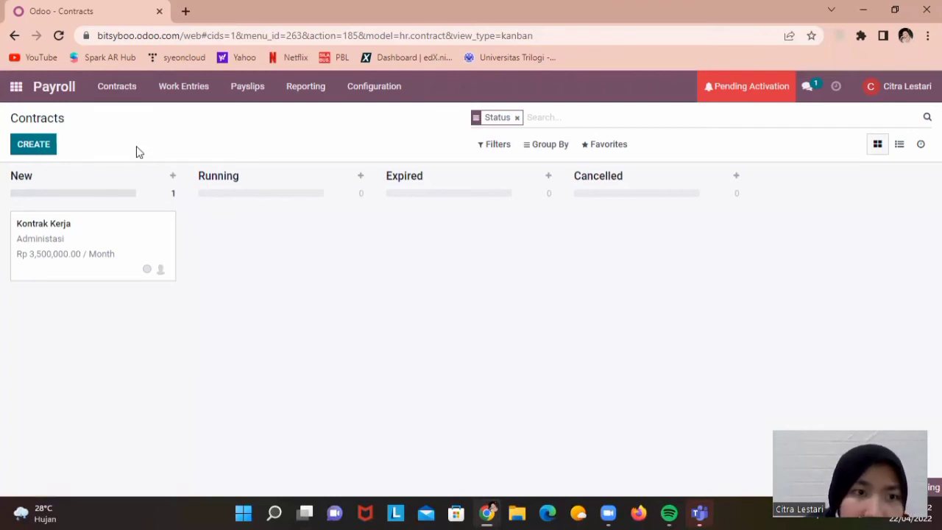
# Start a salary attachment for Alana described 'Gaji Bulanan' with type Attachment of Salary
pyautogui.click(33, 156)
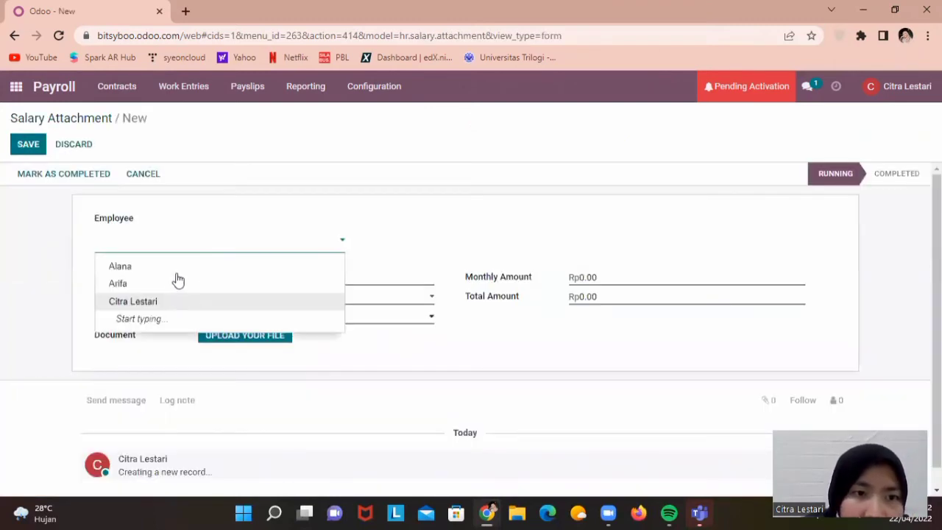
pyautogui.press('Return')
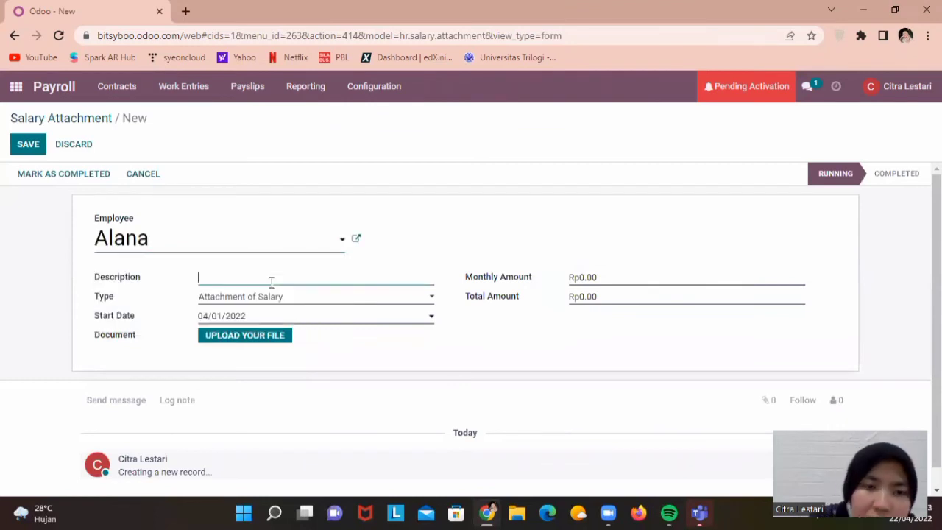
pyautogui.press('capslock')
pyautogui.write('G')
pyautogui.press('capslock')
pyautogui.write('aji Bu')
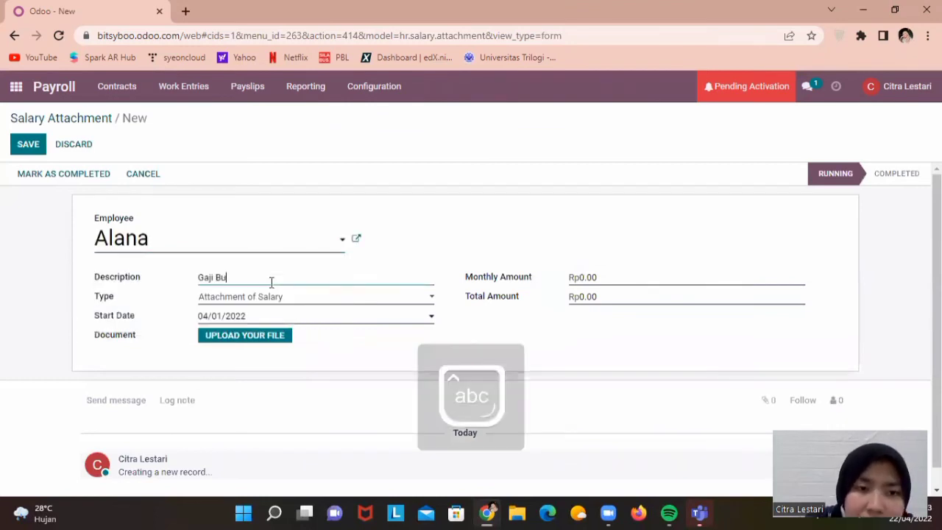
pyautogui.write('lanna')
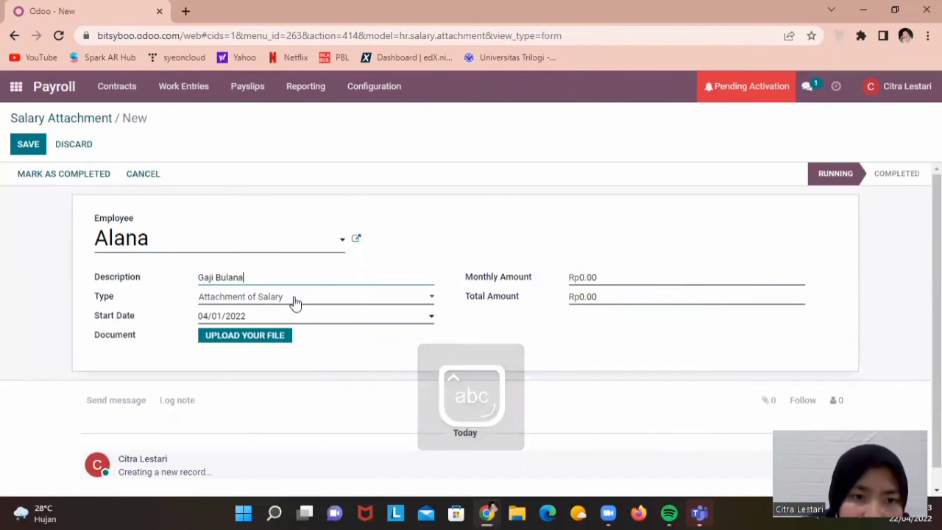
pyautogui.write('n')
pyautogui.click(300, 301)
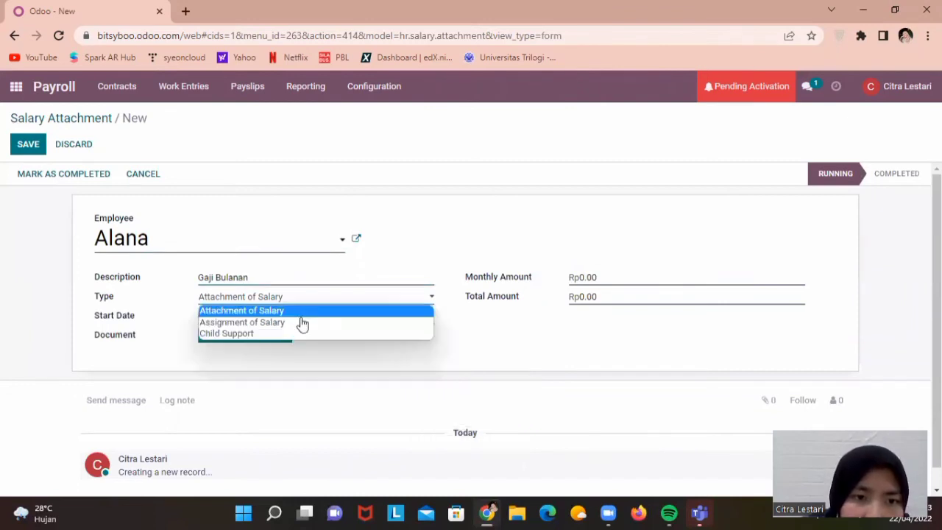
pyautogui.click(674, 280)
# Set monthly and total amounts to 3,500,000, save, and mark the attachment Completed
pyautogui.click(579, 276)
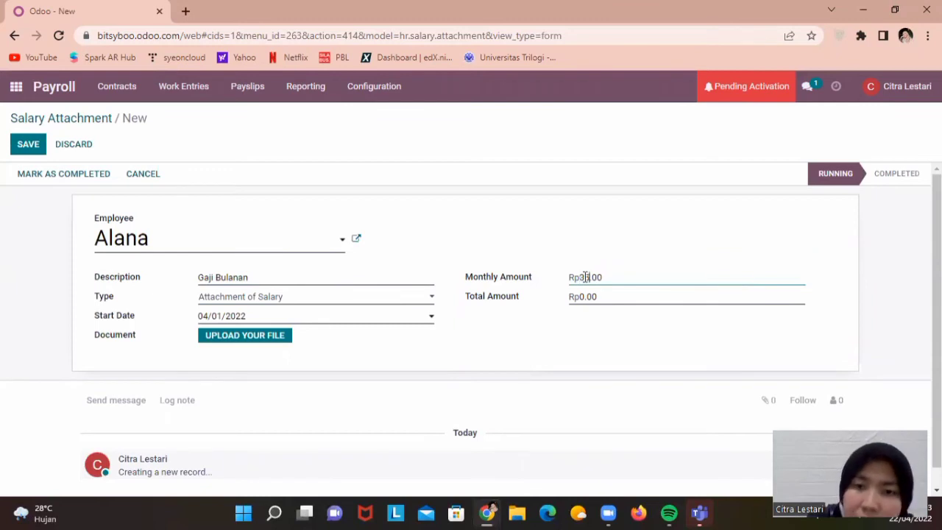
pyautogui.write('3500000')
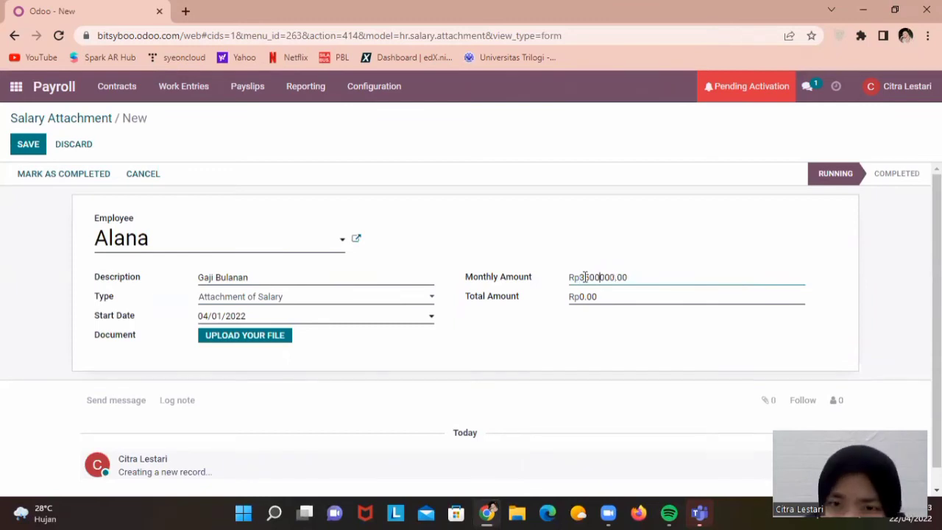
pyautogui.click(581, 299)
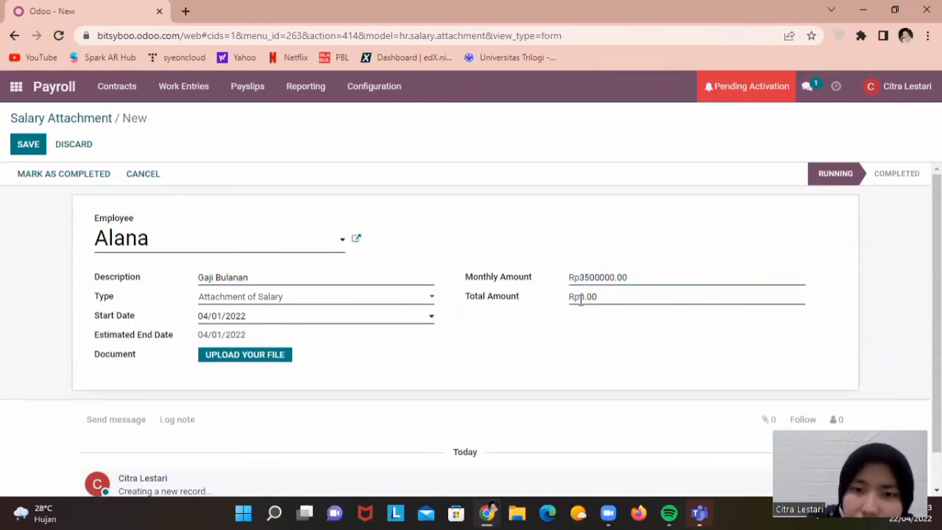
pyautogui.click(580, 300)
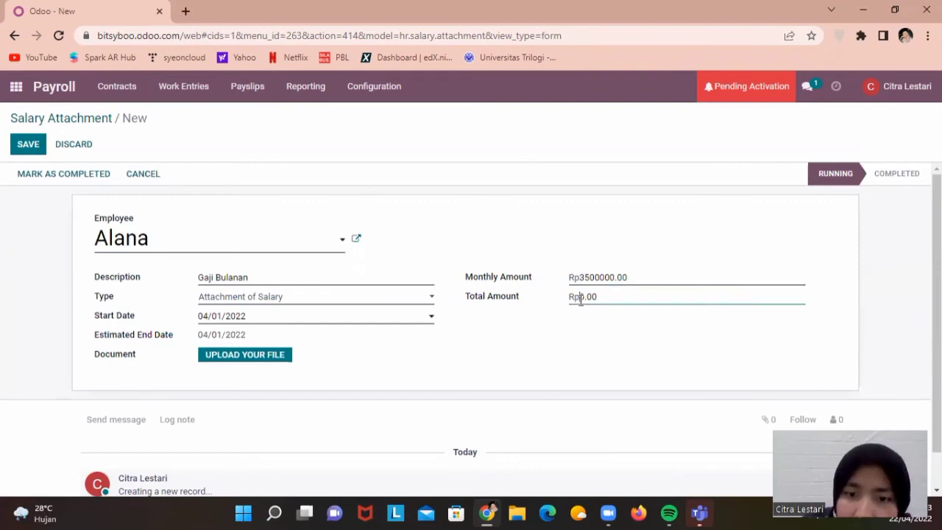
pyautogui.write('350000')
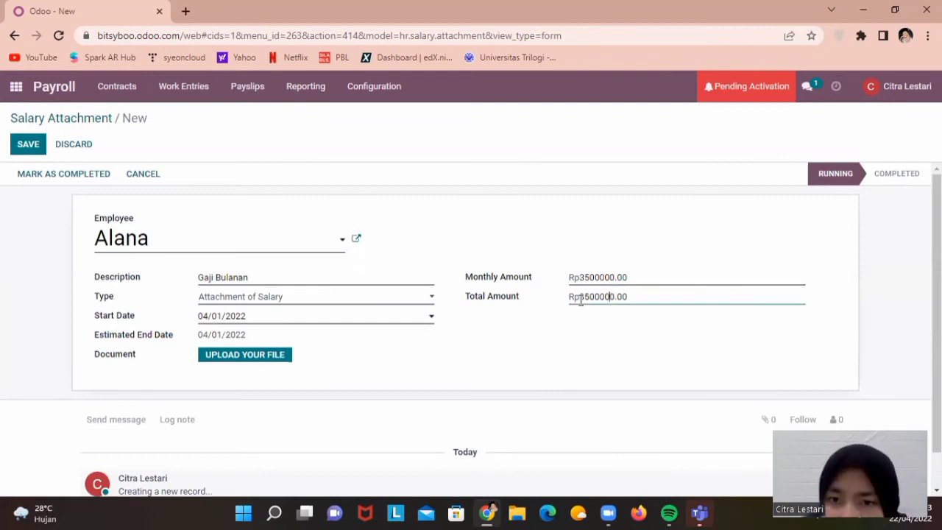
pyautogui.press('Left')
pyautogui.press('Left')
pyautogui.scroll(-1, 612, 420)
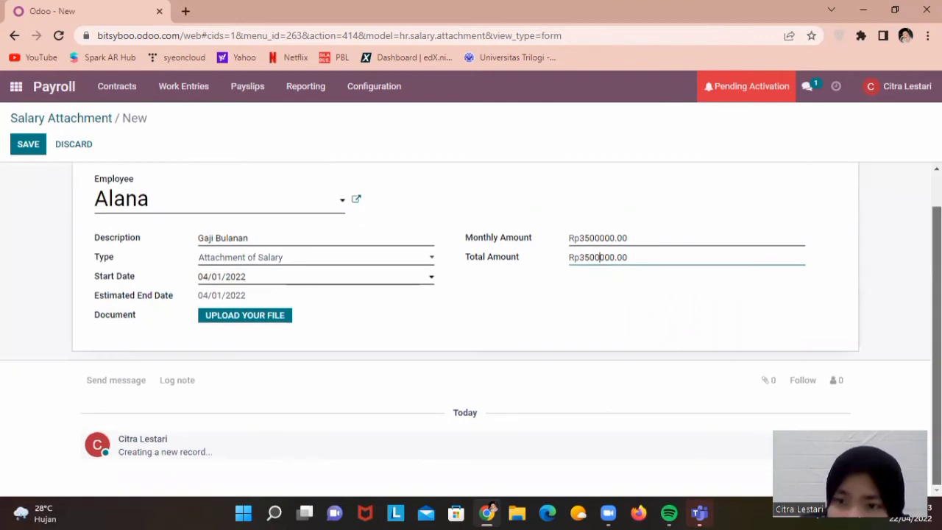
pyautogui.click(27, 144)
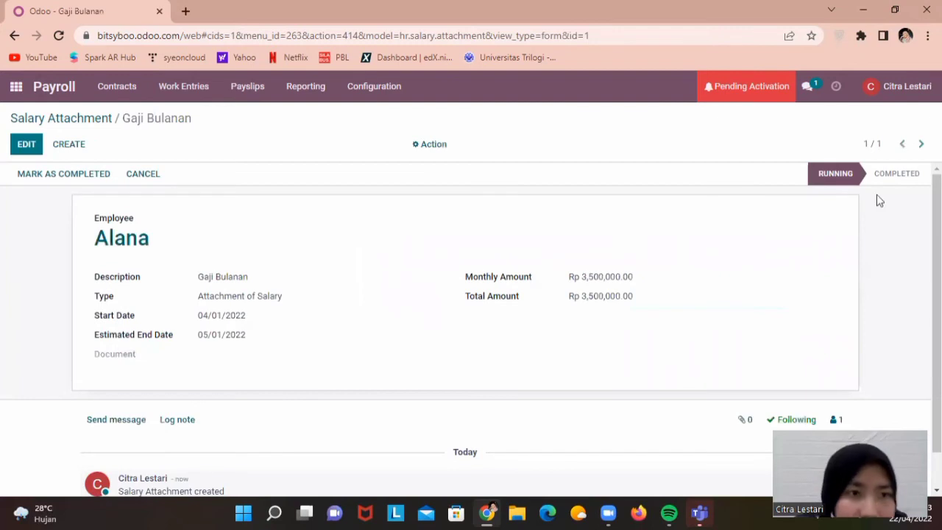
pyautogui.click(55, 170)
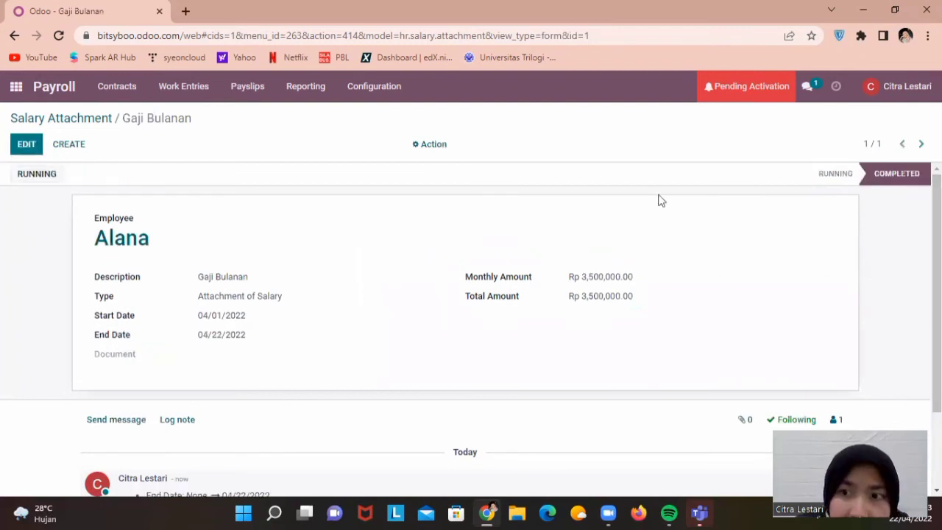
# Start a new payslip from Payslips to Pay with Alana as the employee
pyautogui.click(125, 127)
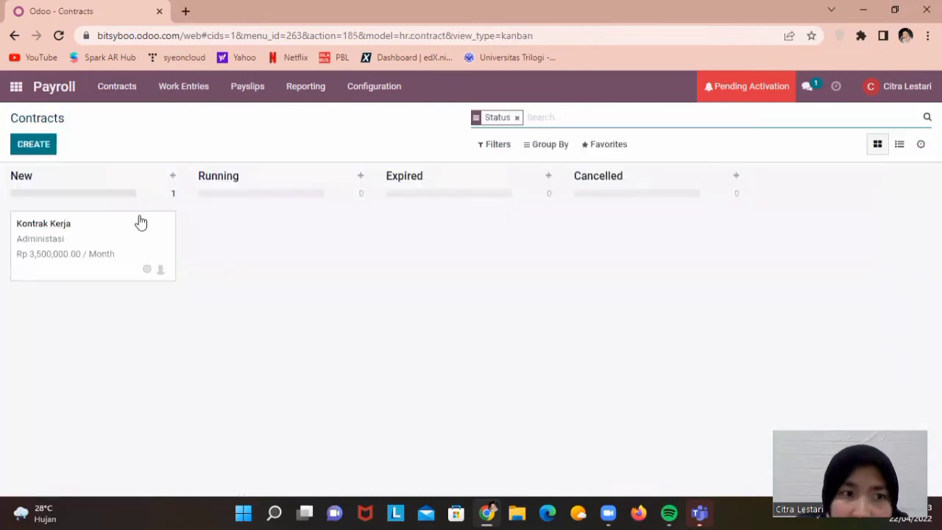
pyautogui.click(235, 90)
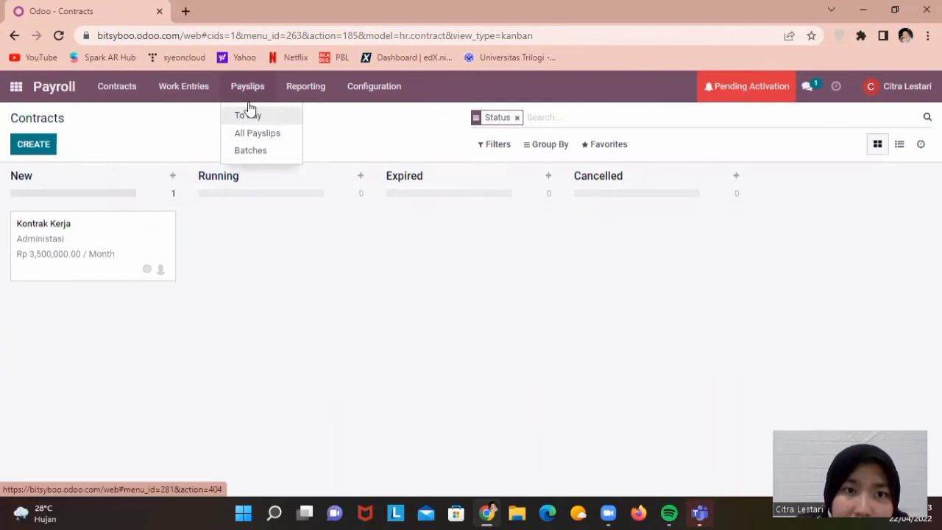
pyautogui.click(248, 112)
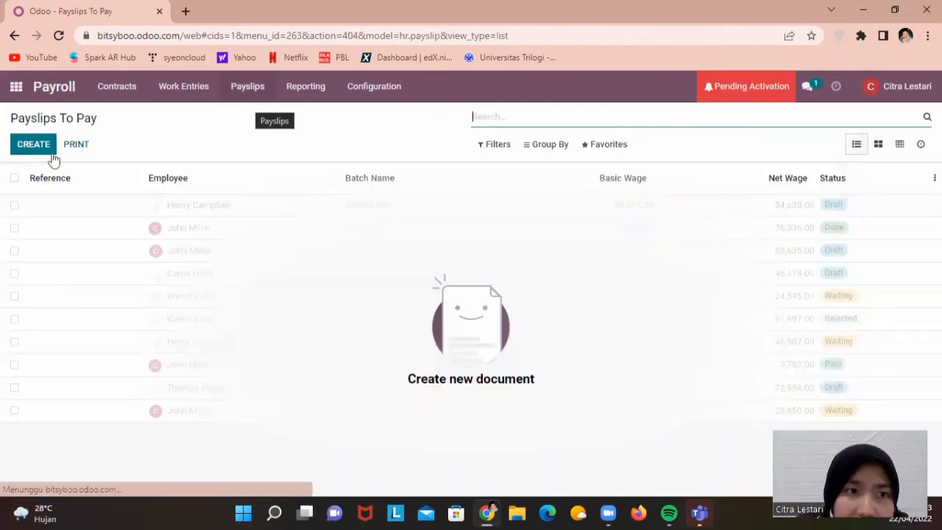
pyautogui.click(53, 152)
pyautogui.click(135, 257)
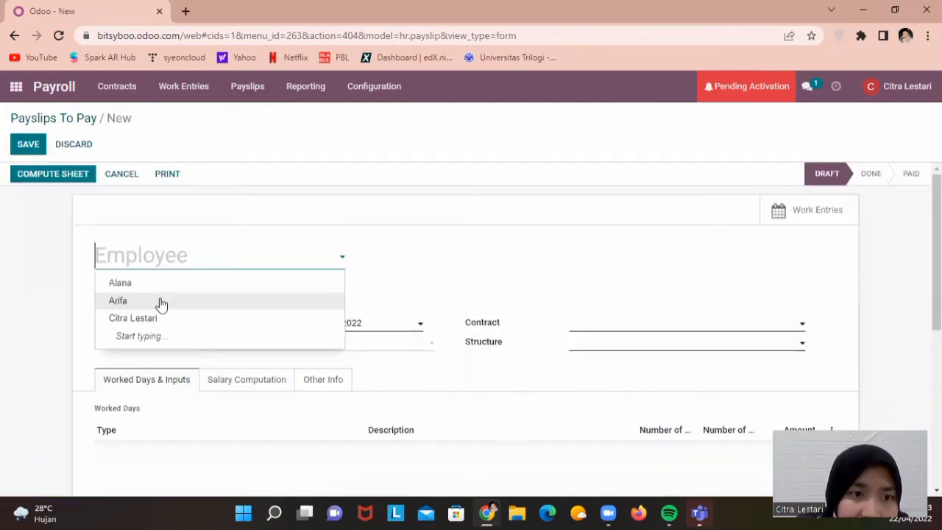
pyautogui.click(149, 283)
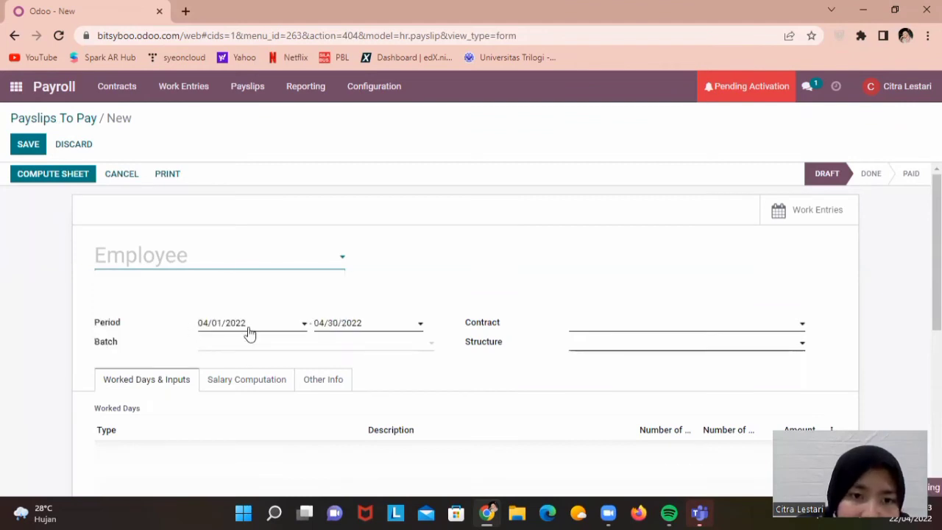
# Assign contract Kontrak Kerja, create batch 1, and enter Salary as the structure
pyautogui.click(591, 332)
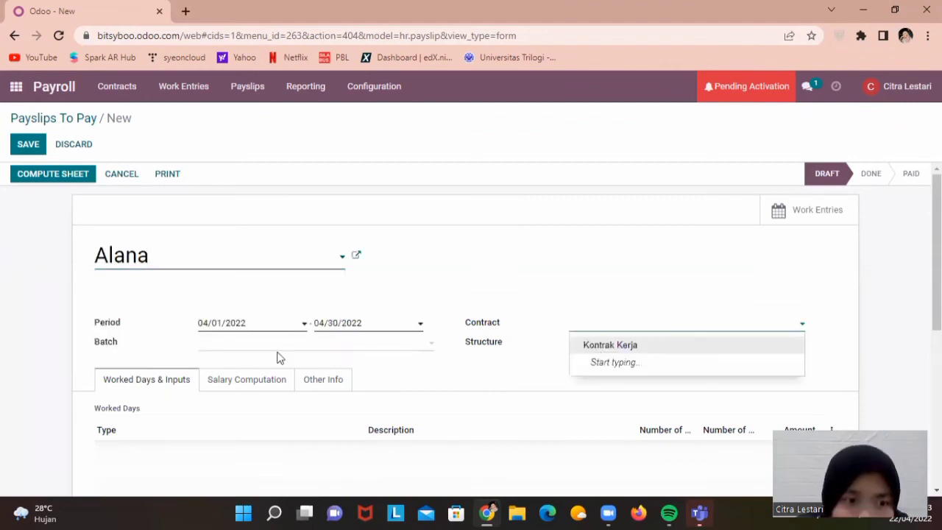
pyautogui.click(275, 352)
pyautogui.write('1')
pyautogui.click(657, 353)
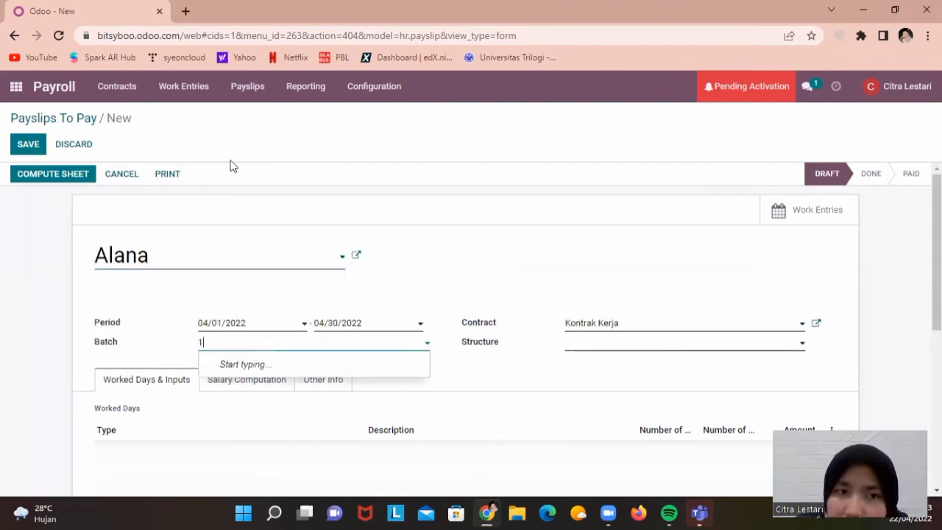
pyautogui.press('Return')
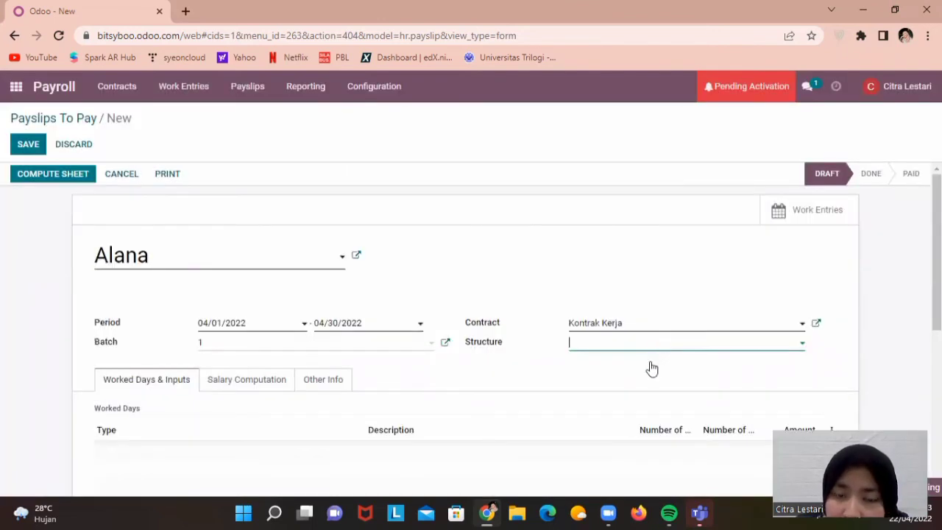
pyautogui.click(642, 350)
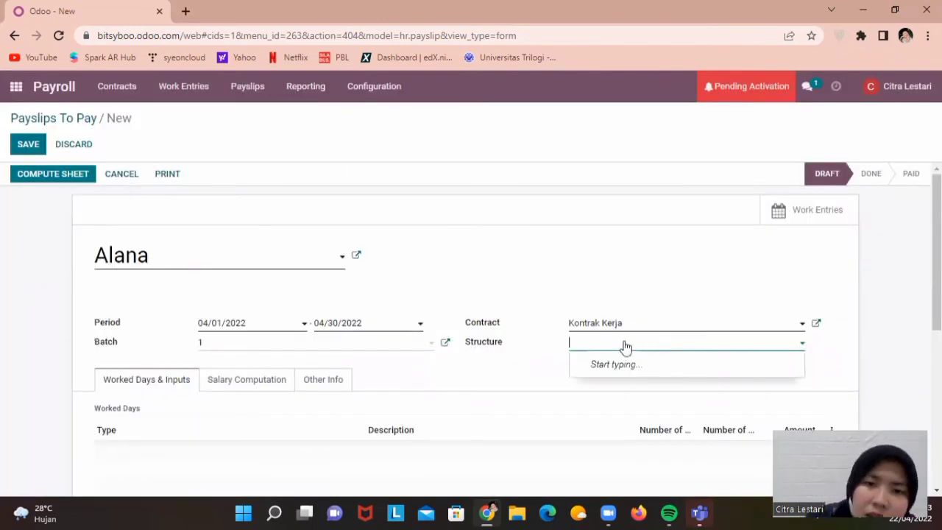
pyautogui.write('G')
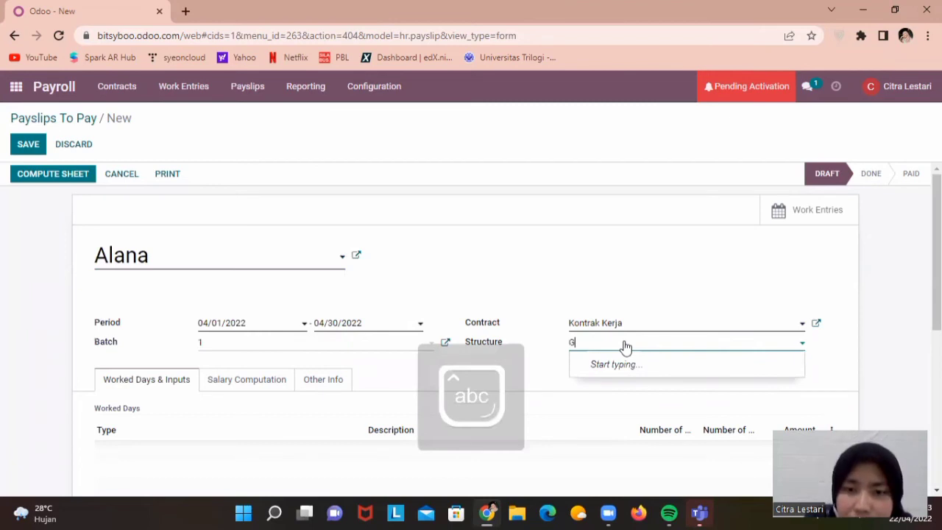
pyautogui.press('BackSpace')
pyautogui.write('Sakary')
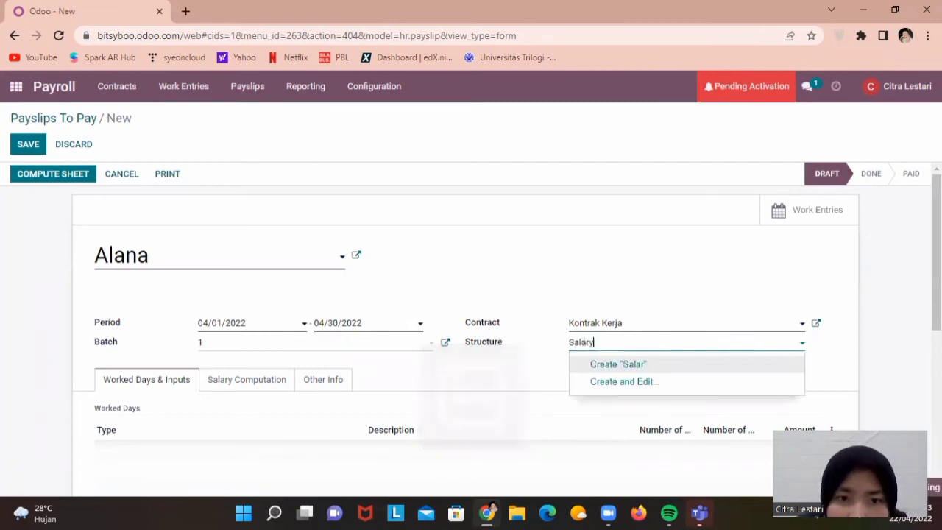
pyautogui.scroll(-3, 735, 395)
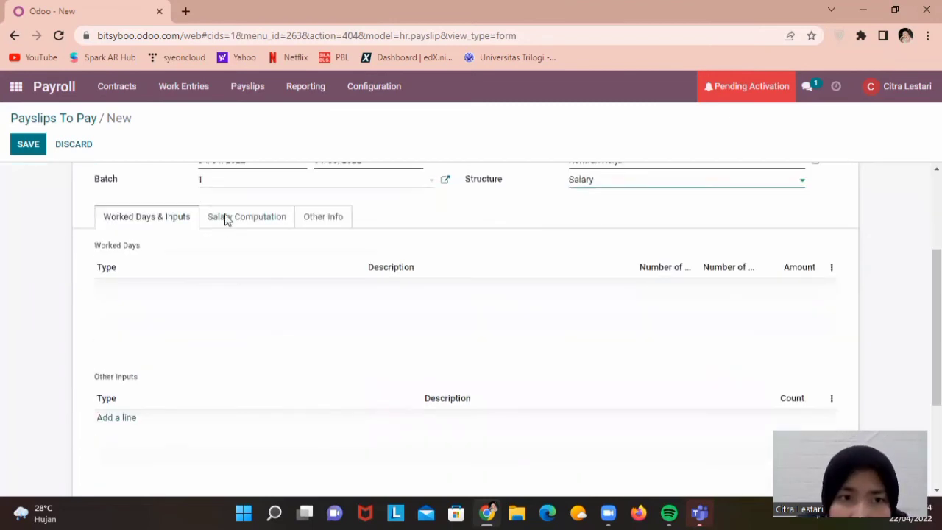
# Create the Salary structure with type Employee and Monthly scheduled pay, and save it
pyautogui.click(225, 219)
pyautogui.click(292, 178)
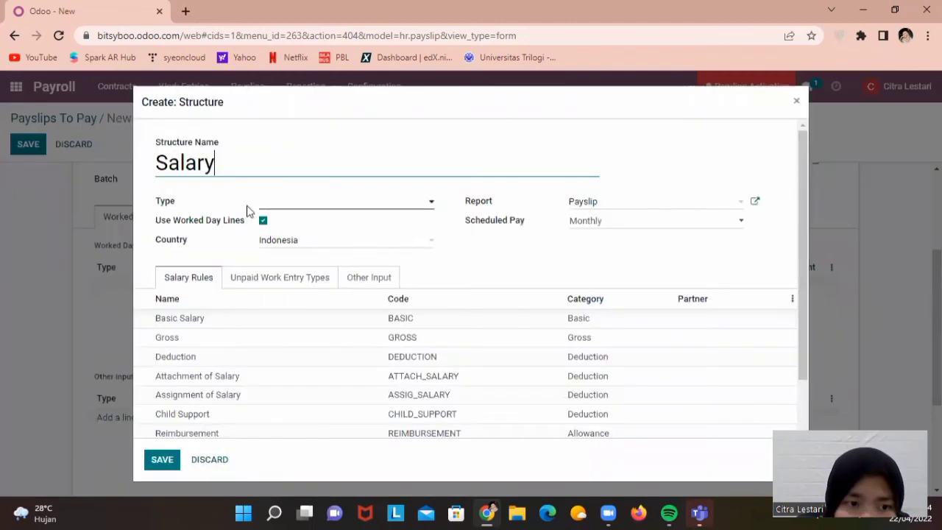
pyautogui.click(298, 208)
pyautogui.click(302, 231)
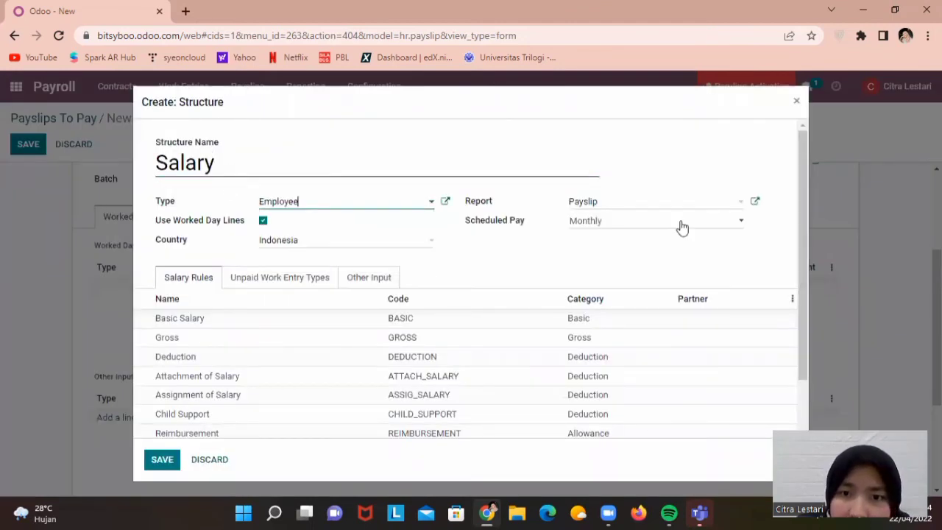
pyautogui.click(678, 227)
pyautogui.click(263, 255)
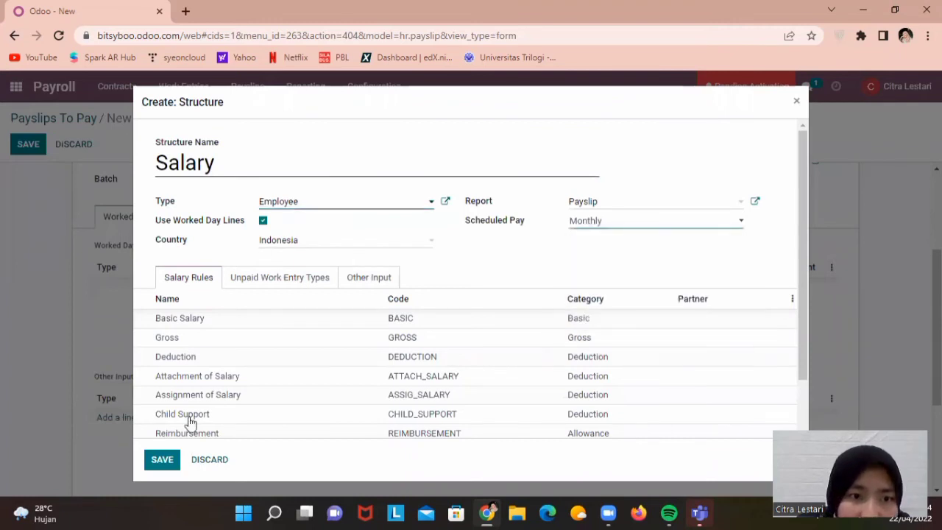
pyautogui.click(164, 459)
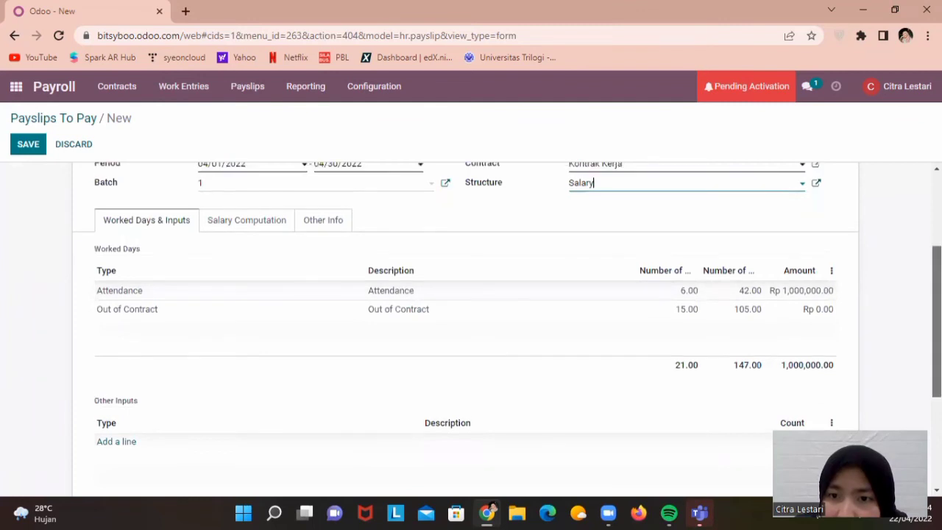
# Review the payslip's Attendance and Out of Contract worked days, then save it with Alt+S
pyautogui.scroll(-1, 464, 328)
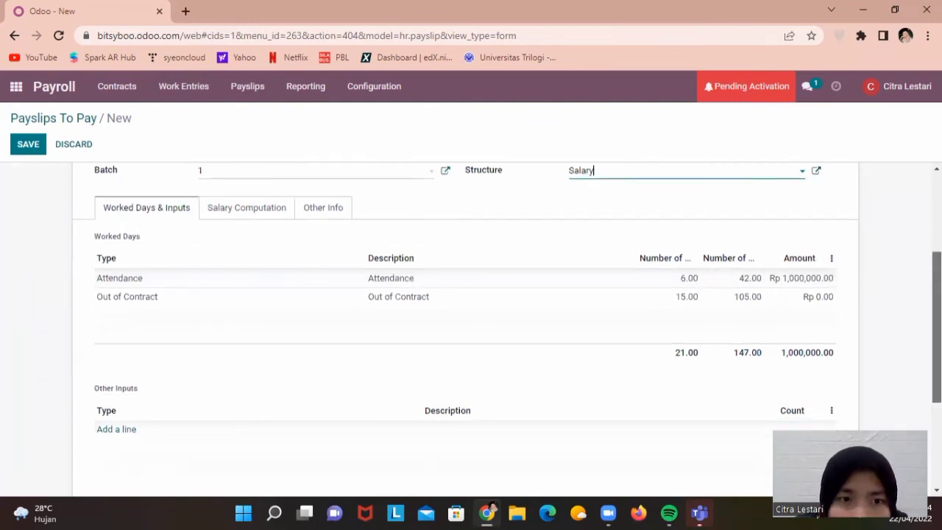
pyautogui.scroll(3, 723, 302)
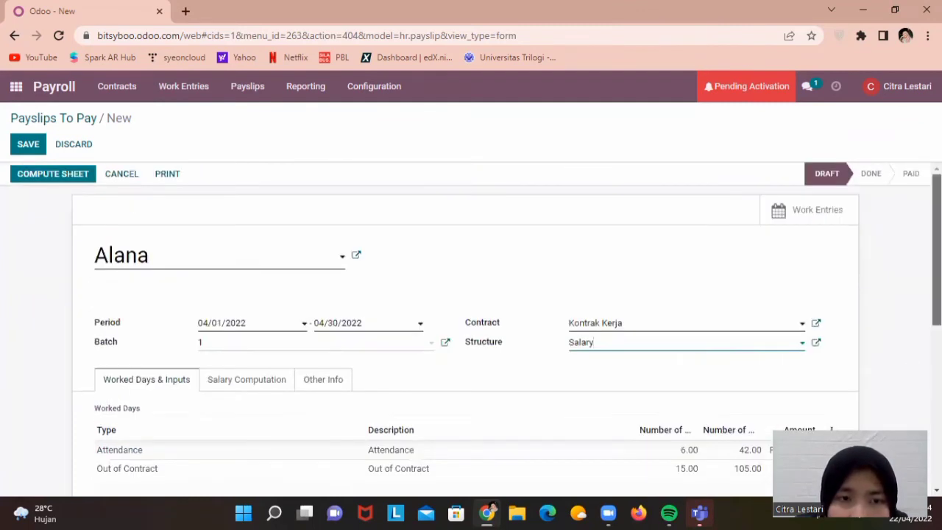
pyautogui.scroll(-2, 211, 275)
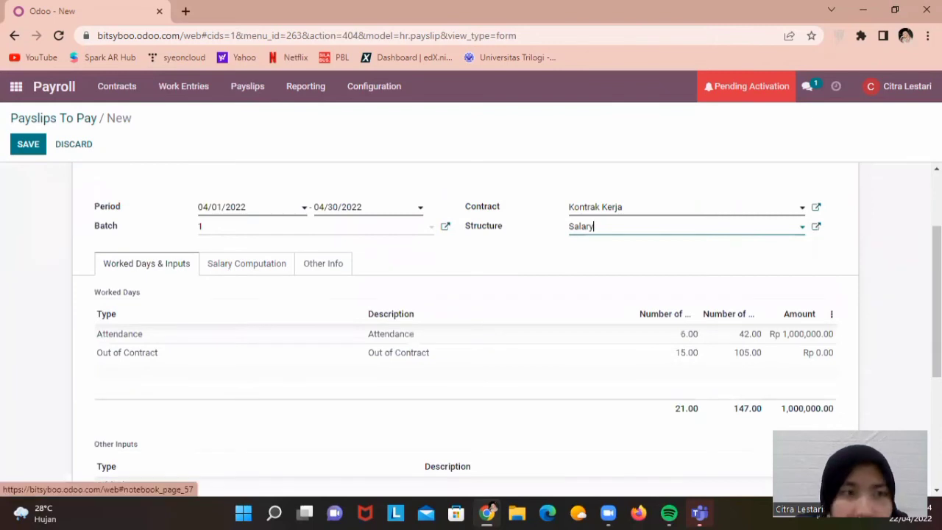
pyautogui.scroll(2, 640, 197)
pyautogui.scroll(1, 640, 197)
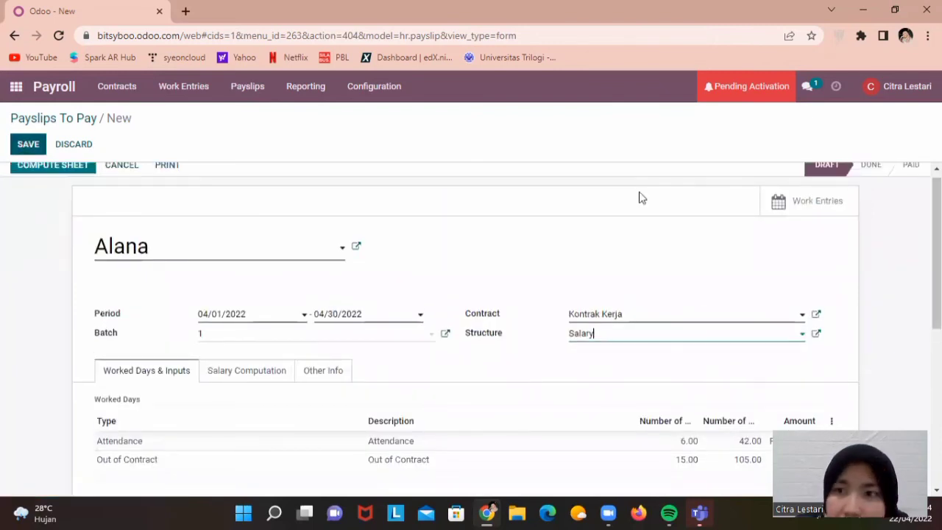
pyautogui.hotkey('alt', 's')
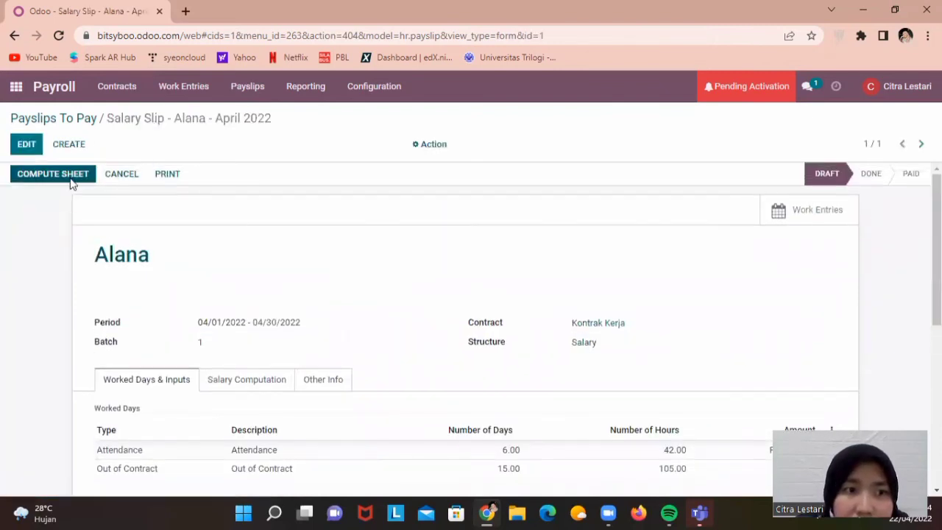
# Compute the sheet for payslip SLIP/001 and confirm it
pyautogui.click(53, 174)
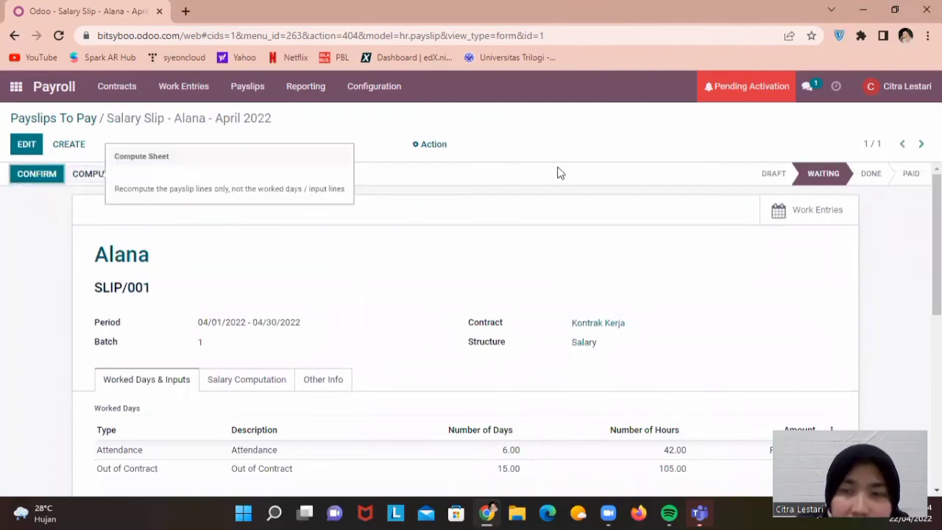
pyautogui.scroll(-3, 471, 331)
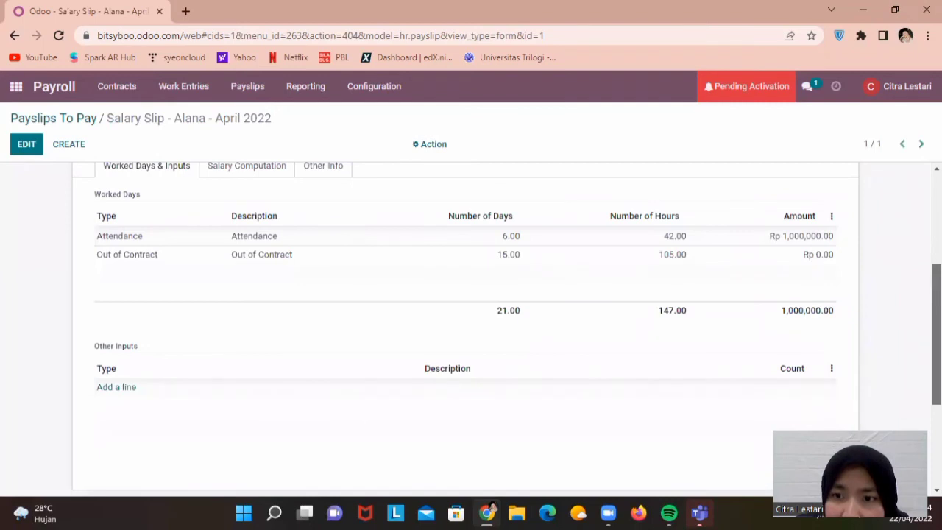
pyautogui.scroll(2, 471, 331)
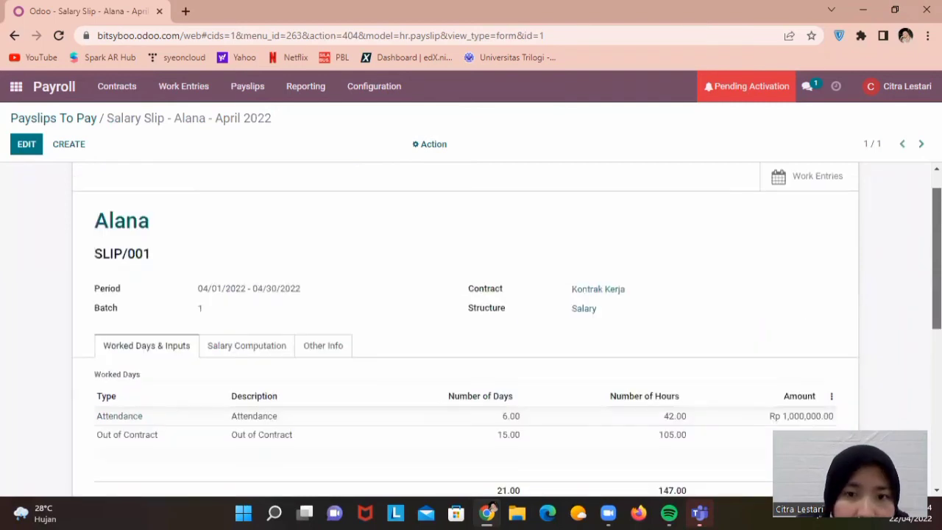
pyautogui.scroll(1, 2, 319)
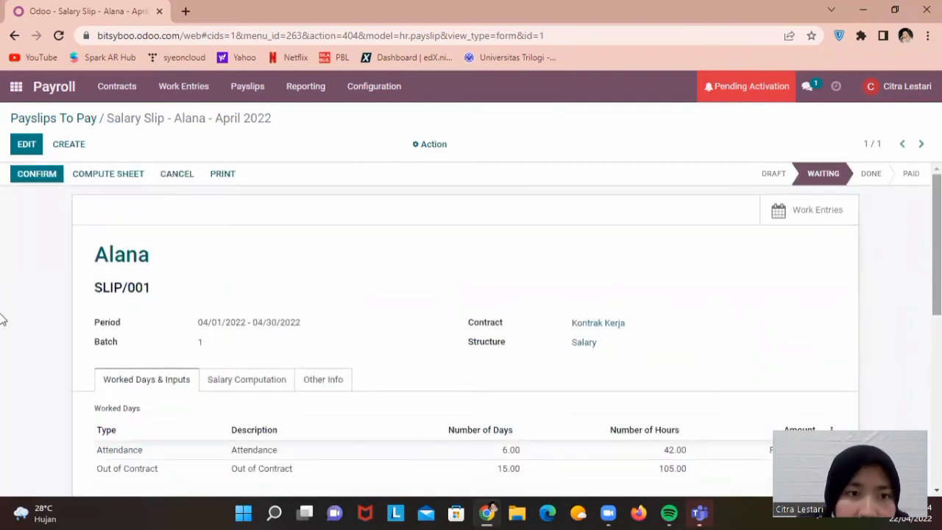
pyautogui.click(49, 172)
# Mark SLIP/001 as paid and open the All Payslips list
pyautogui.click(248, 86)
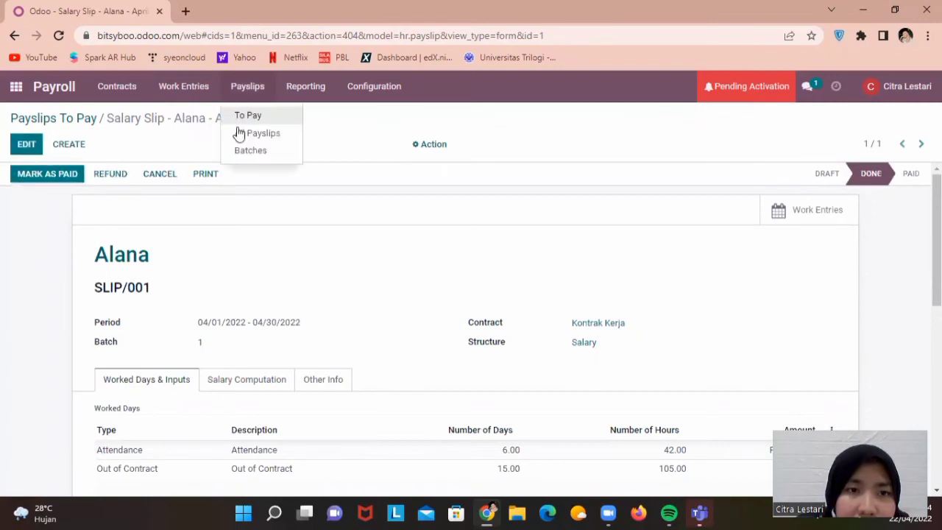
pyautogui.click(43, 172)
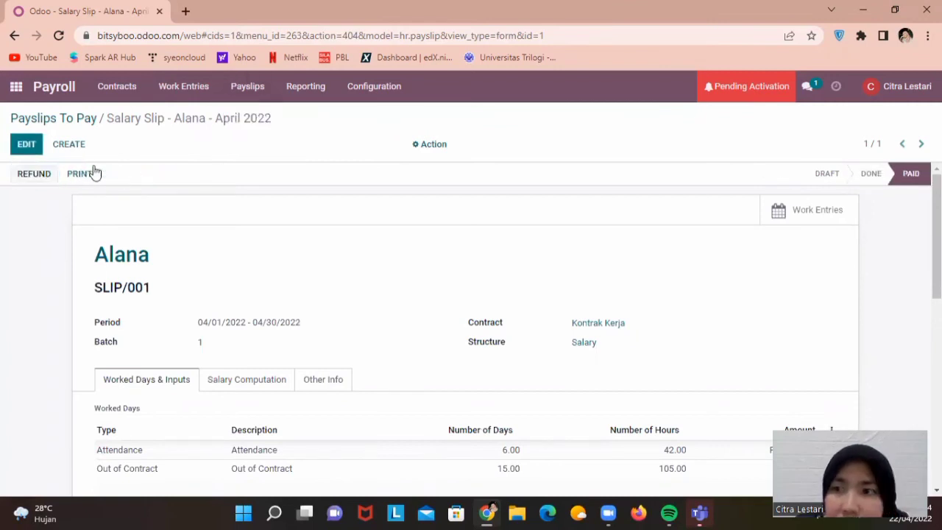
pyautogui.click(245, 87)
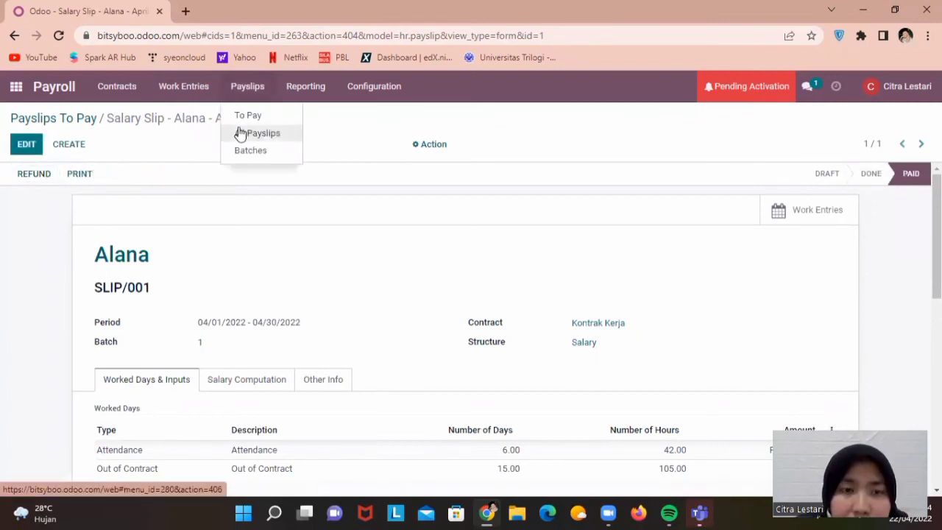
pyautogui.click(240, 133)
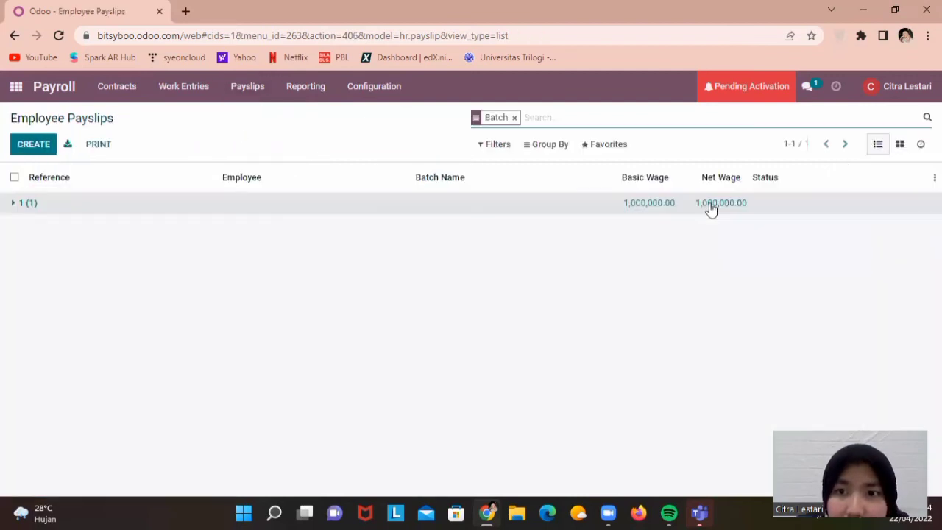
# Expand batch 1 to check the paid payslips, then start a new expense in Expenses
pyautogui.click(498, 205)
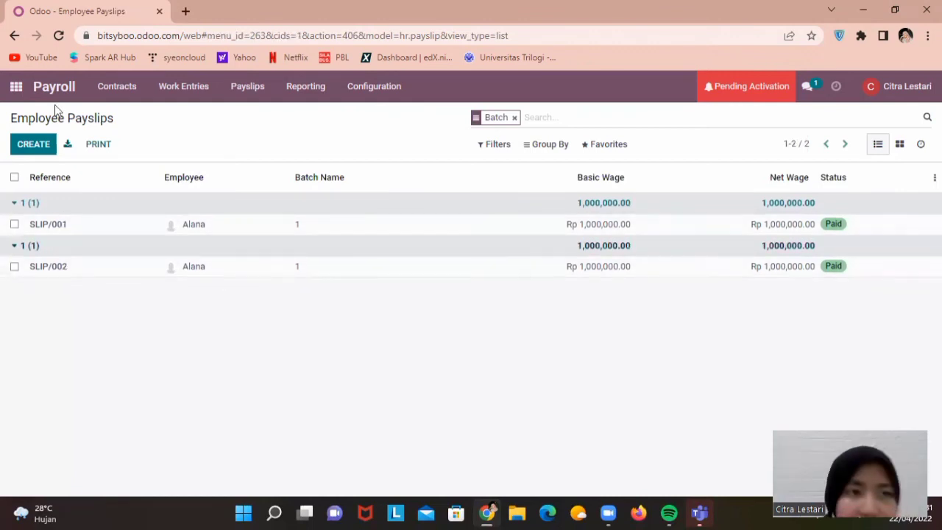
pyautogui.click(16, 89)
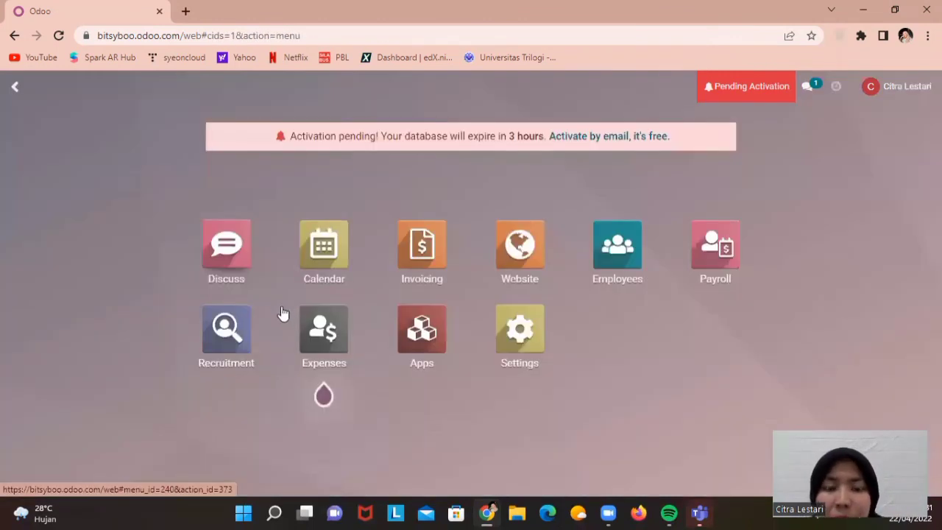
pyautogui.click(317, 332)
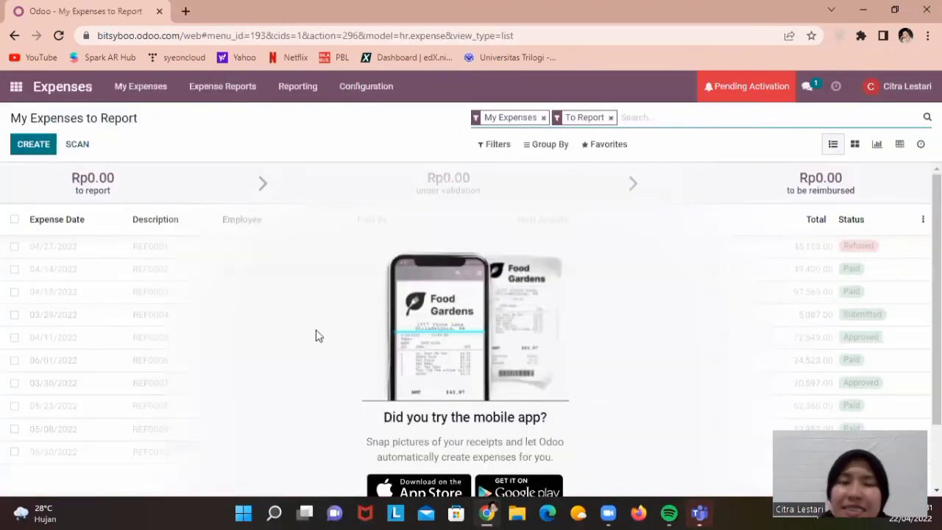
pyautogui.click(33, 146)
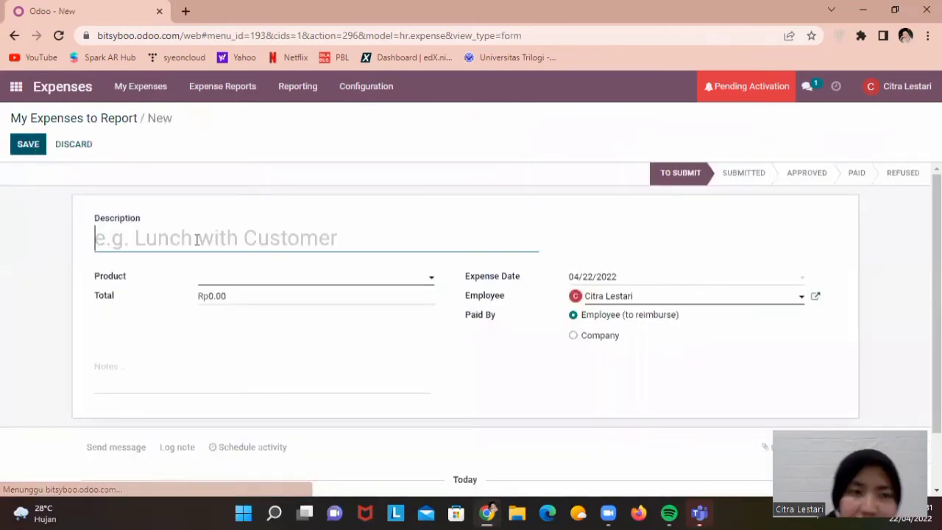
# Enter 'Kertas Foto' as the expense description
pyautogui.press('capslock')
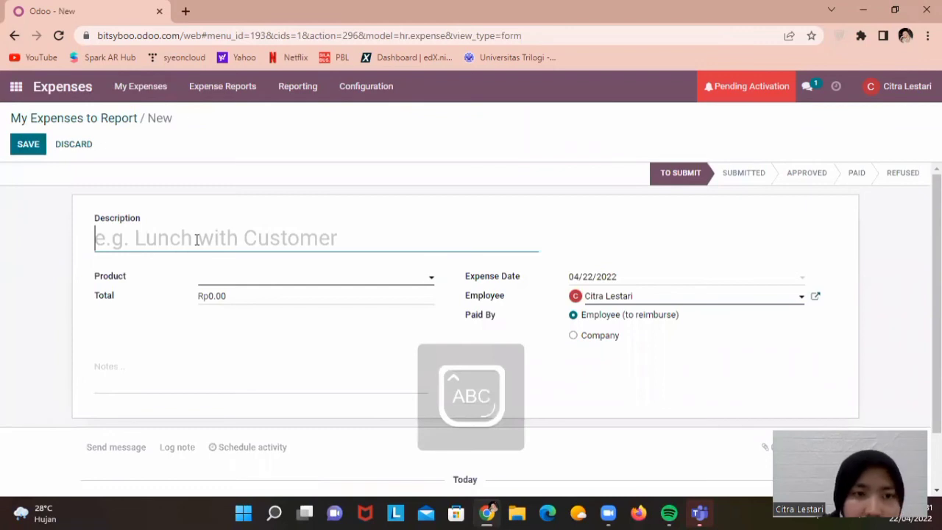
pyautogui.write('K')
pyautogui.press('capslock')
pyautogui.write('ertas')
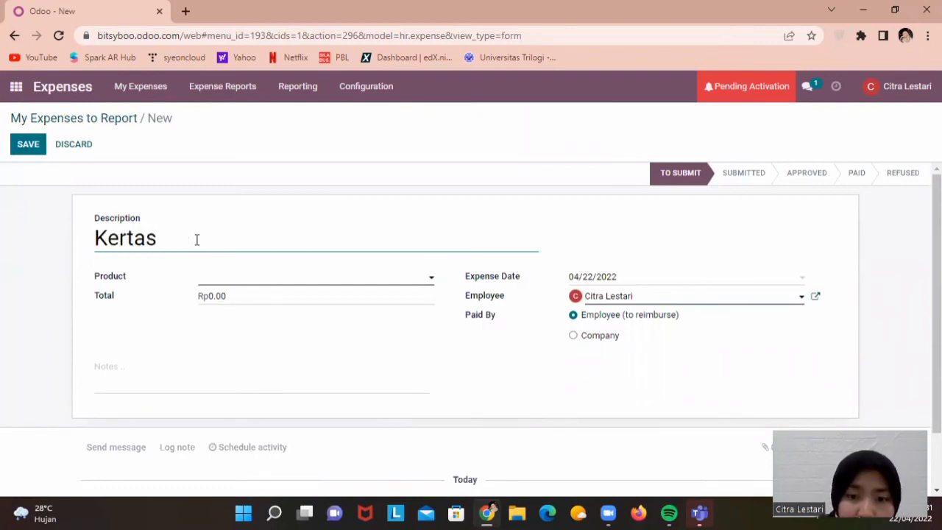
pyautogui.press('capslock')
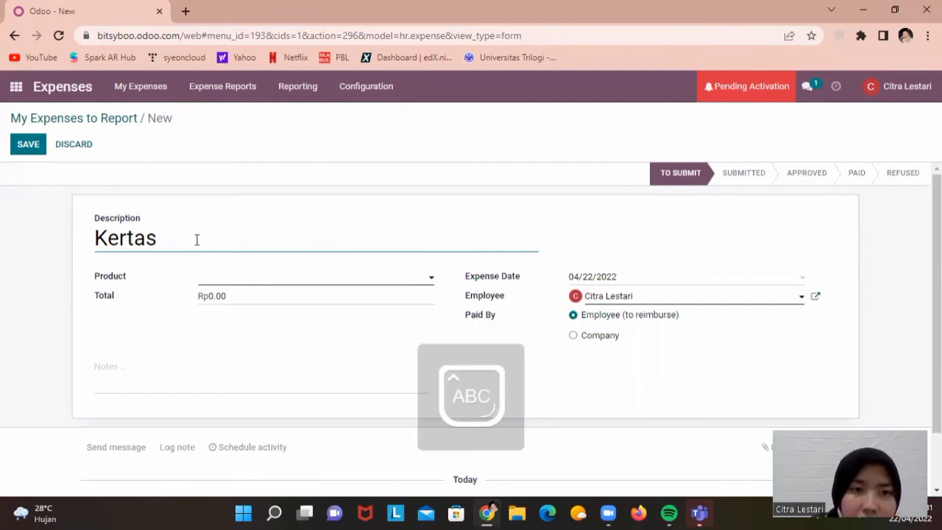
pyautogui.write('F')
pyautogui.press('capslock')
pyautogui.write('oto')
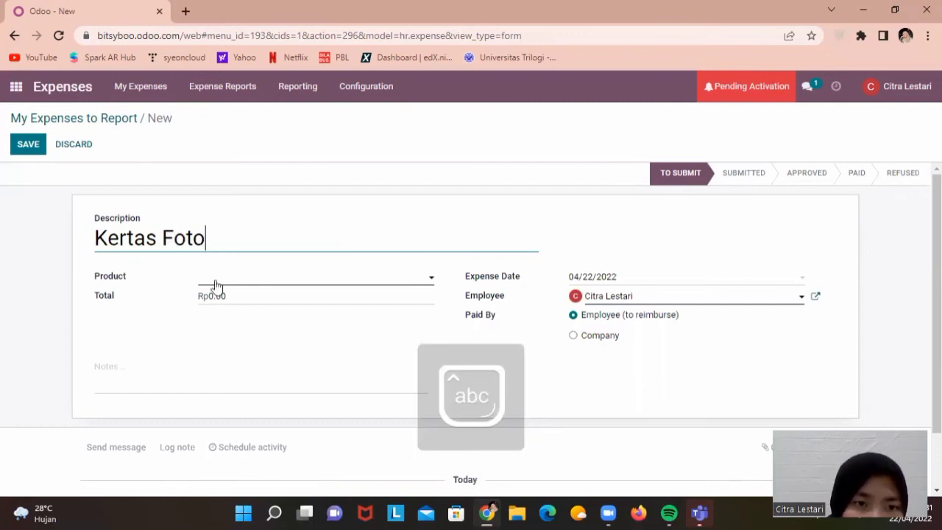
# Create and assign the new product 'Kertas Foto Fuji Film' to the expense
pyautogui.click(216, 285)
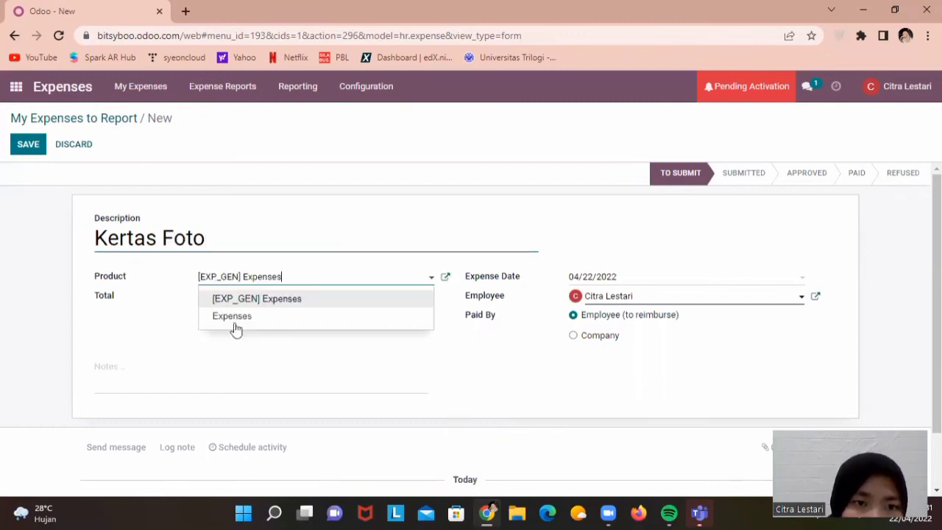
pyautogui.doubleClick(288, 282)
pyautogui.click(293, 282)
pyautogui.tripleClick(292, 283)
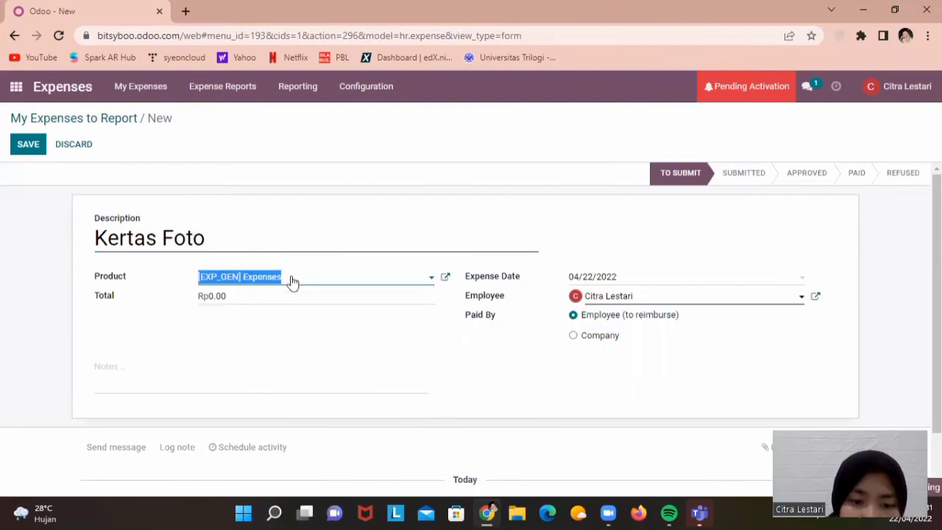
pyautogui.write('Foto')
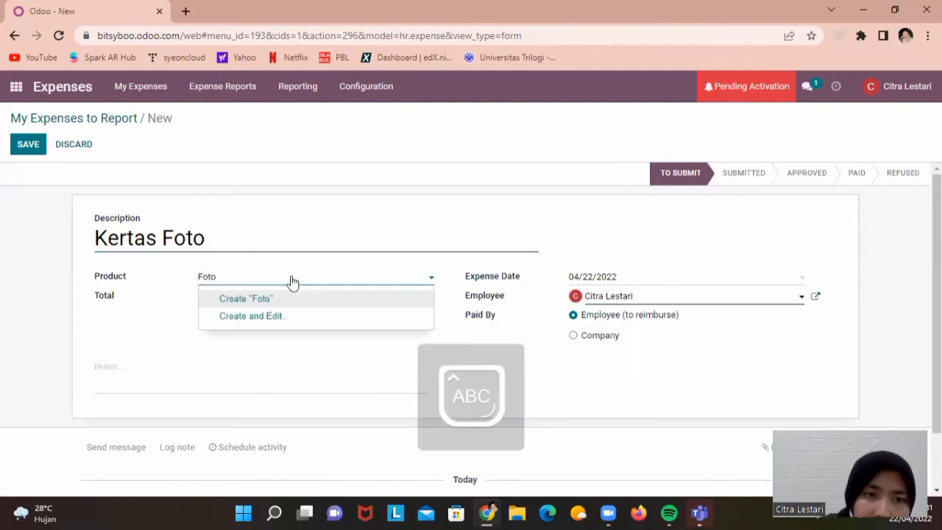
pyautogui.press('BackSpace')
pyautogui.press('BackSpace')
pyautogui.press('BackSpace')
pyautogui.press('BackSpace')
pyautogui.write('Ke')
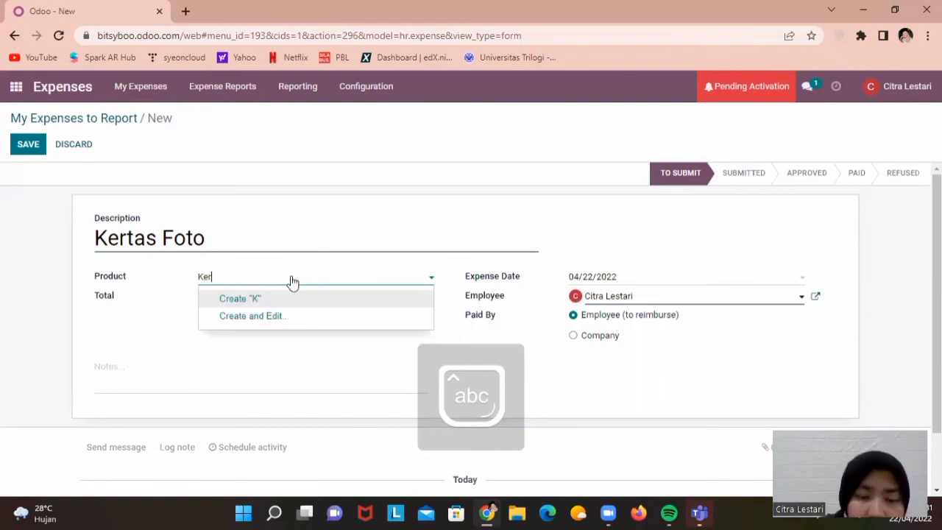
pyautogui.write('rtas Foto Canon')
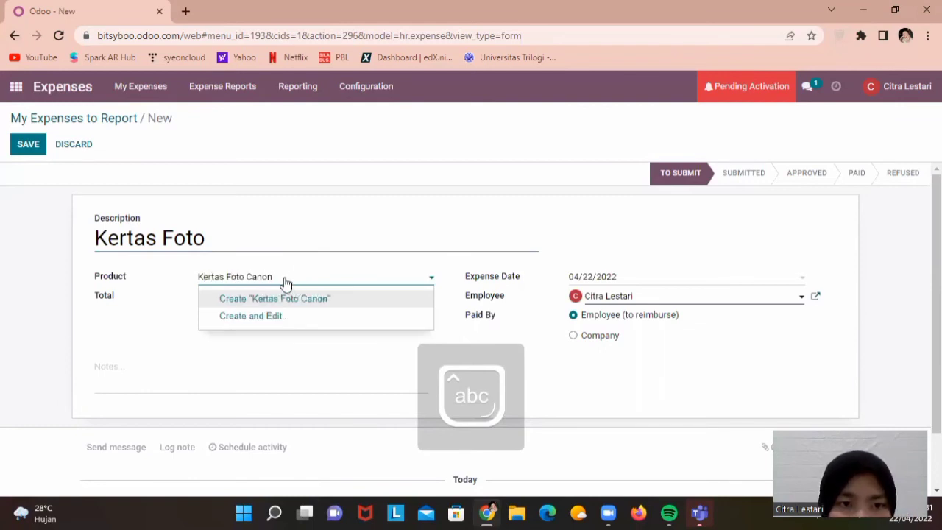
pyautogui.moveTo(271, 278); pyautogui.dragTo(246, 276)
pyautogui.press('capslock')
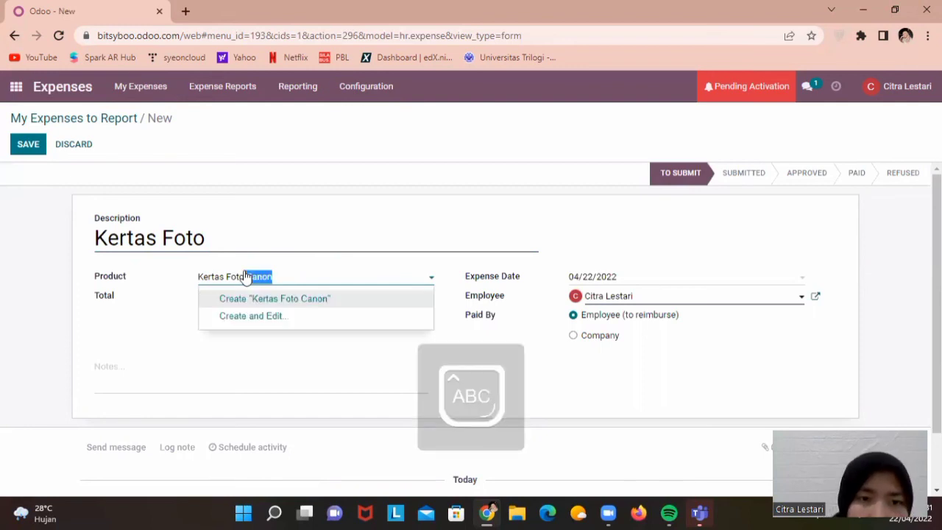
pyautogui.write('F')
pyautogui.press('capslock')
pyautogui.write('uji')
pyautogui.press('capslock')
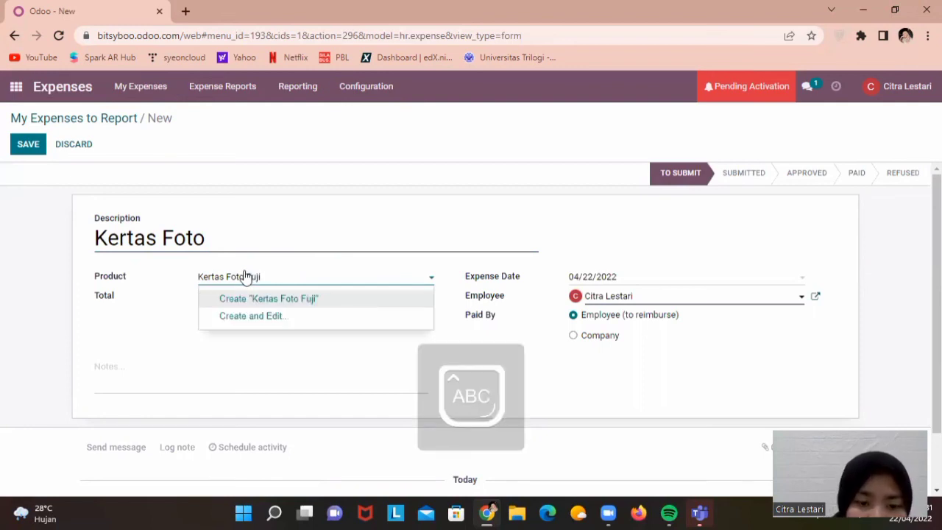
pyautogui.write('F')
pyautogui.press('capslock')
pyautogui.write('il')
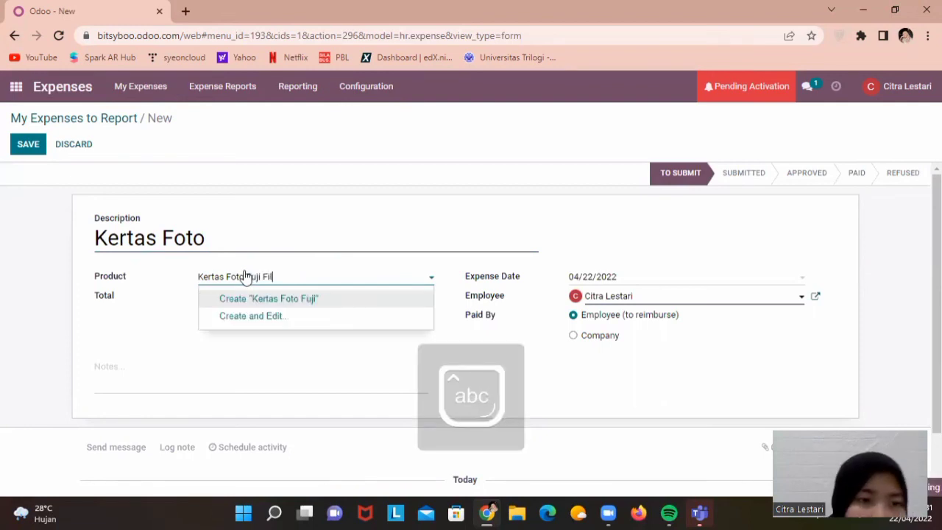
pyautogui.write('m')
pyautogui.click(221, 298)
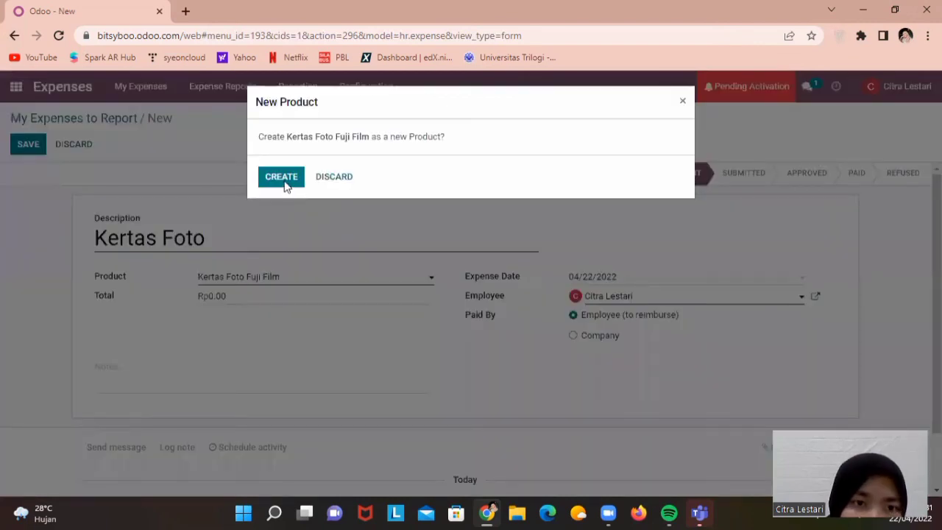
pyautogui.click(285, 181)
# Set the expense total to 50000 and mark it paid by Company
pyautogui.click(223, 296)
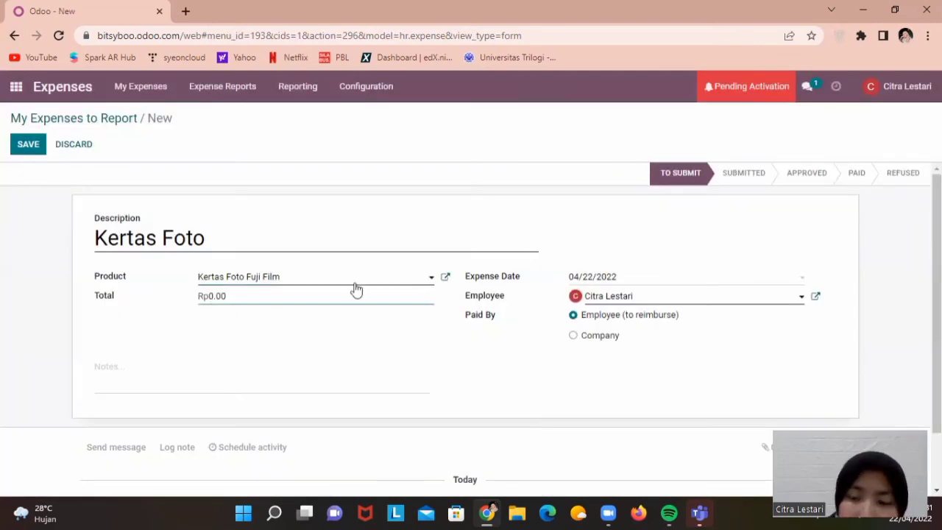
pyautogui.press('Delete')
pyautogui.press('Delete')
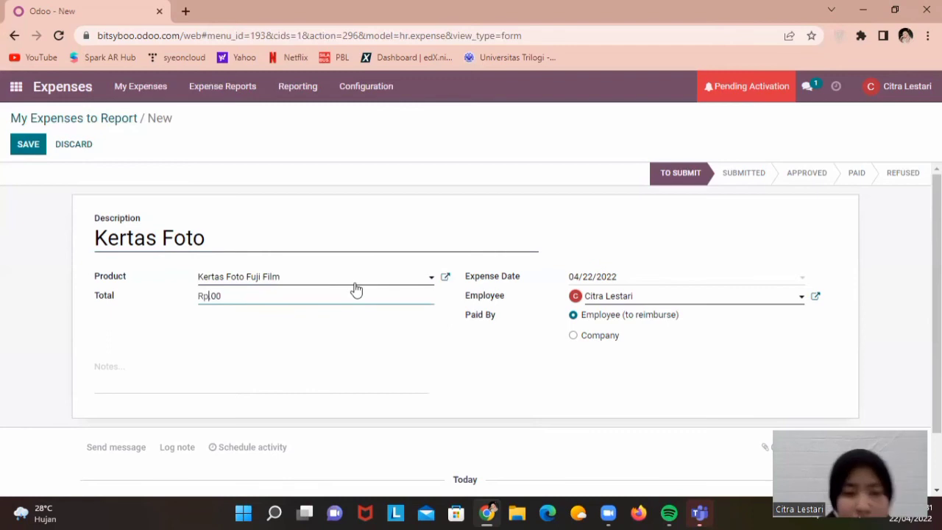
pyautogui.write('5000')
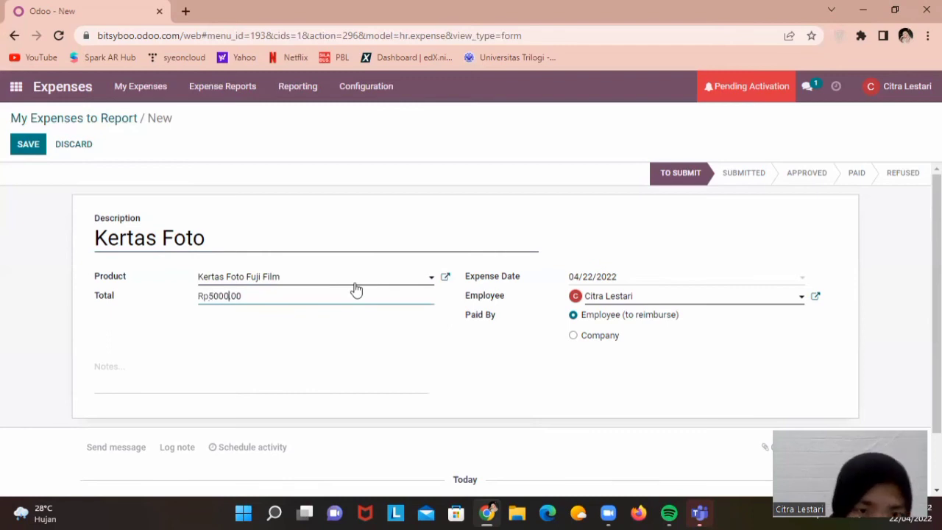
pyautogui.write('0.')
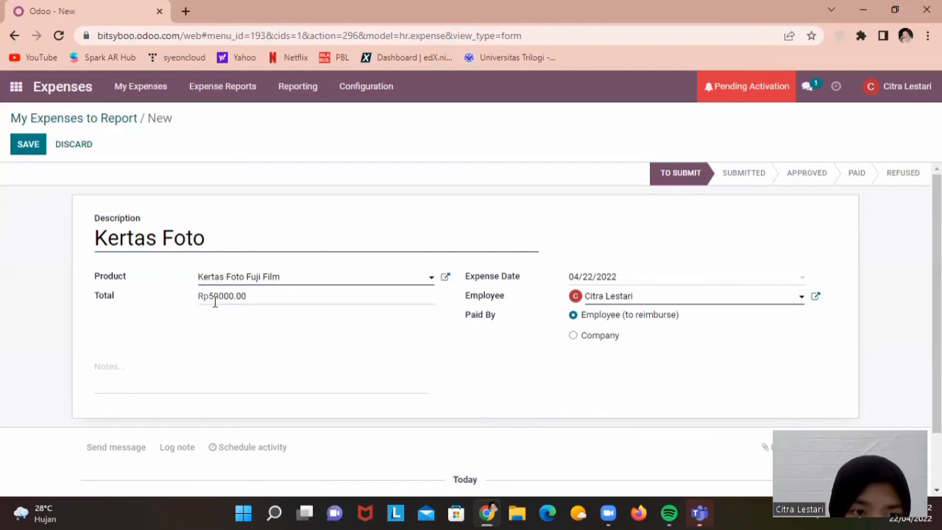
pyautogui.click(214, 298)
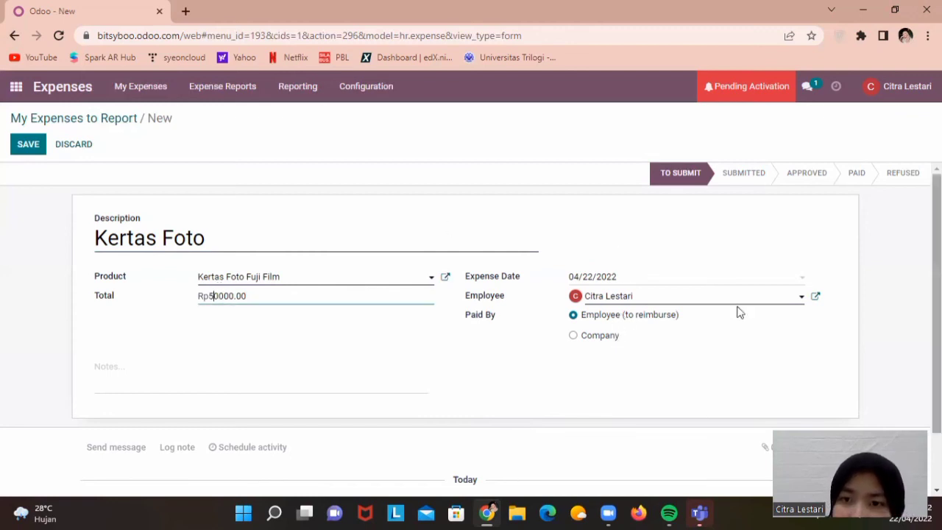
pyautogui.scroll(-1, 573, 328)
pyautogui.click(572, 319)
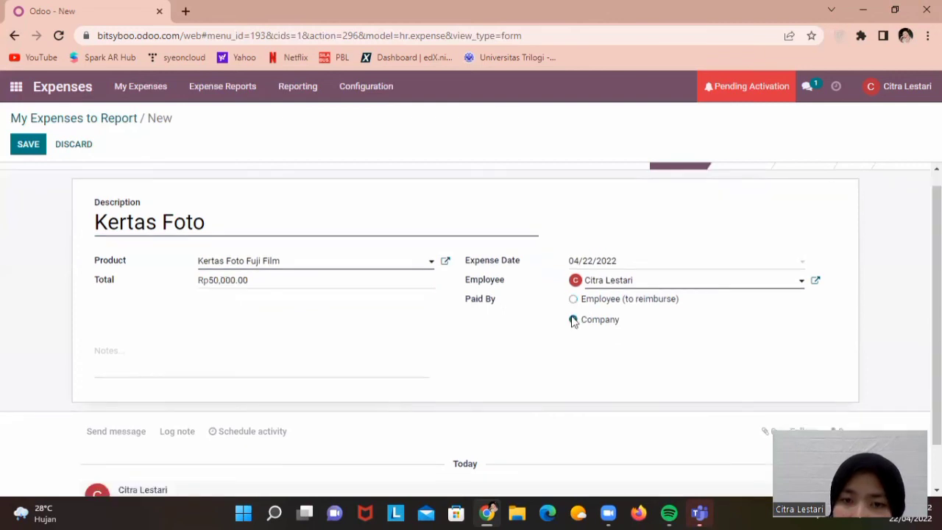
# Switch Paid By back to Employee (to reimburse) and save the Kertas Foto expense
pyautogui.click(573, 299)
pyautogui.scroll(1, 776, 214)
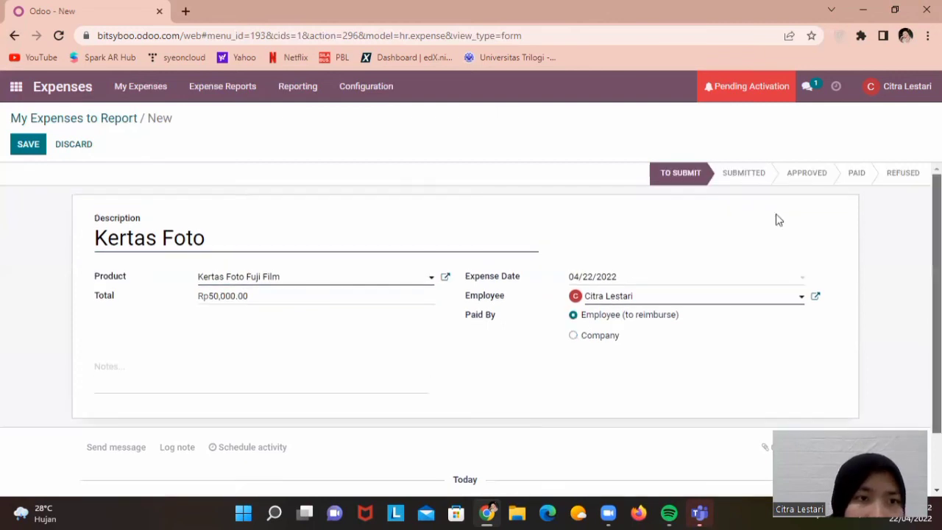
pyautogui.click(28, 145)
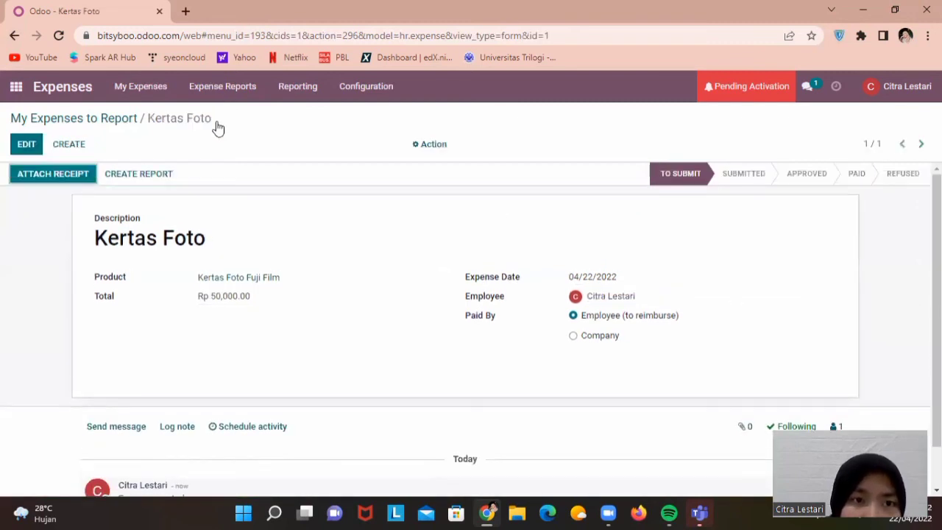
# Check All Reports, then open Kertas Foto from All My Expenses
pyautogui.click(221, 87)
pyautogui.click(204, 181)
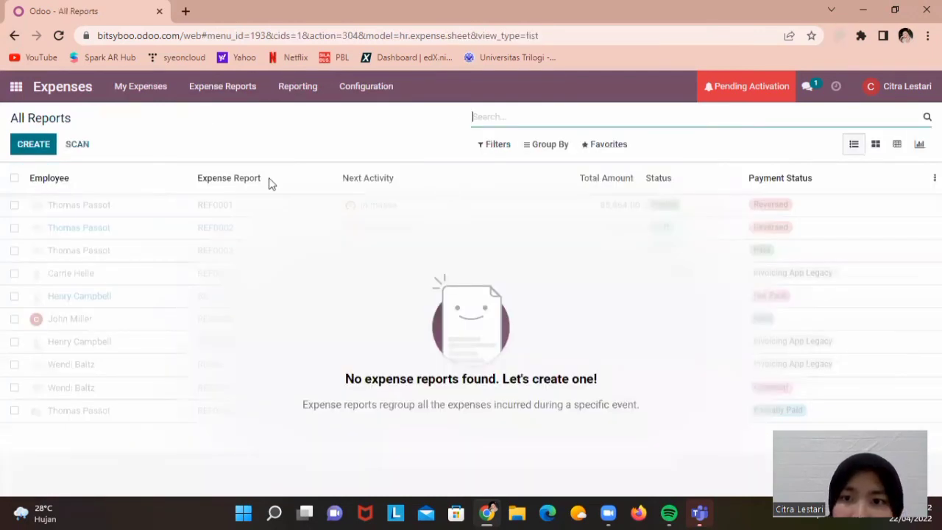
pyautogui.click(28, 151)
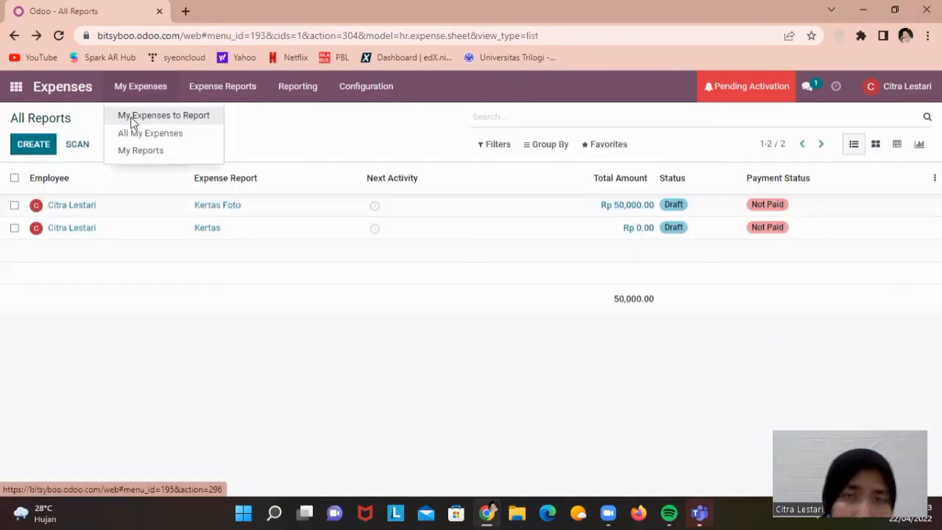
pyautogui.click(133, 117)
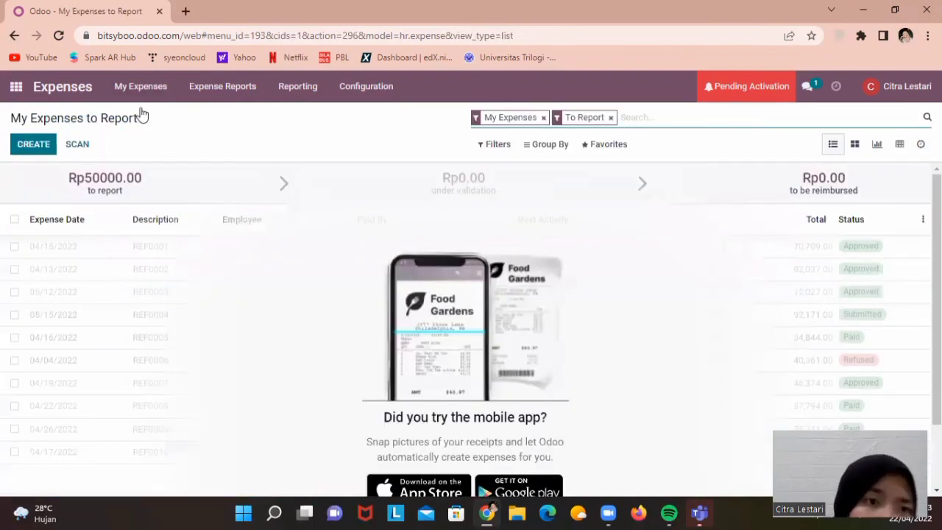
pyautogui.click(140, 88)
pyautogui.click(138, 139)
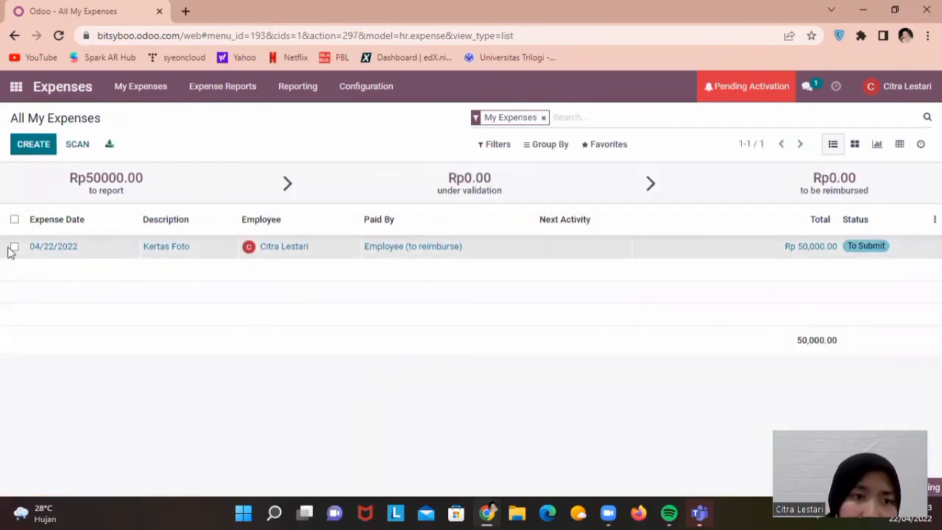
pyautogui.click(149, 248)
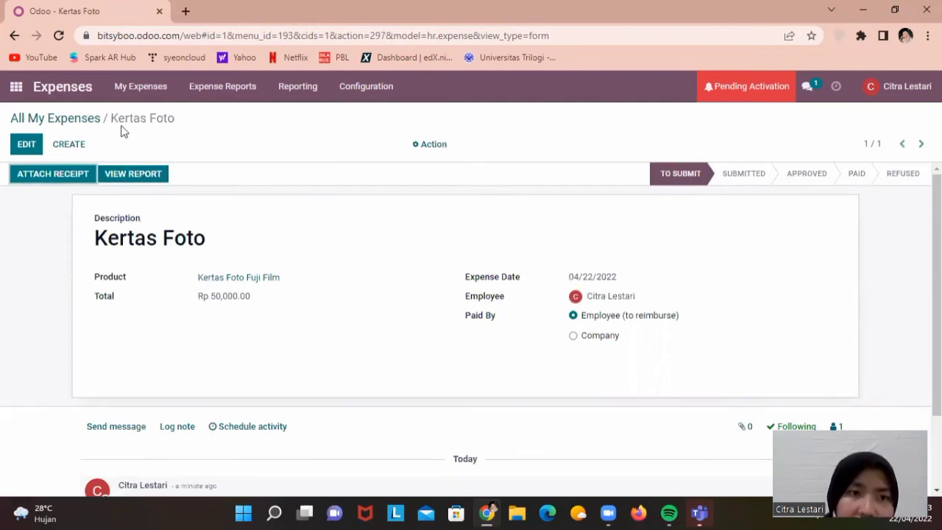
# Open the Kertas Foto expense report and edit its expense line
pyautogui.click(132, 174)
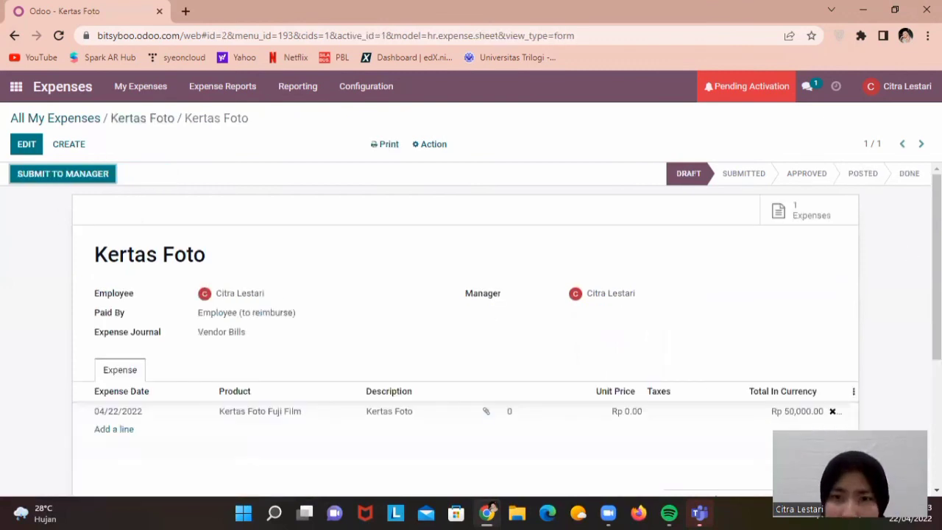
pyautogui.scroll(-2, 676, 309)
pyautogui.moveTo(613, 299); pyautogui.dragTo(622, 308)
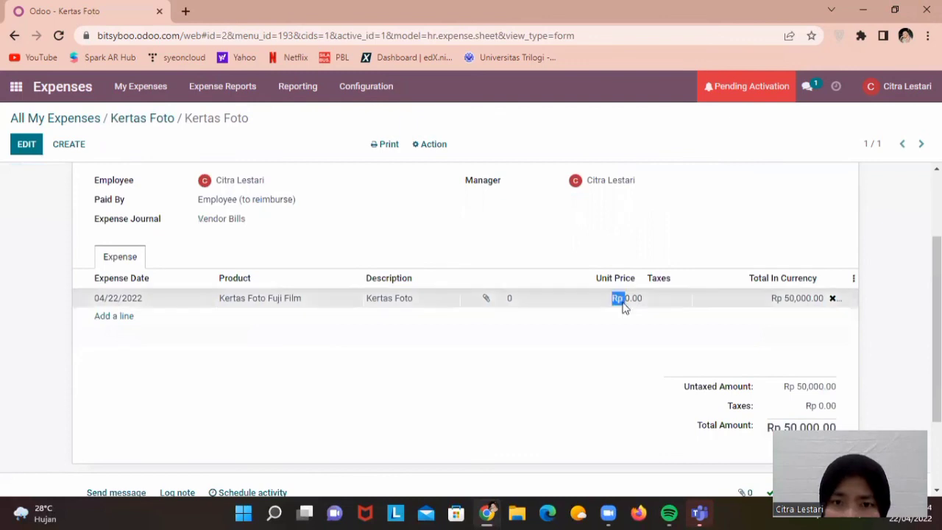
pyautogui.scroll(2, 628, 294)
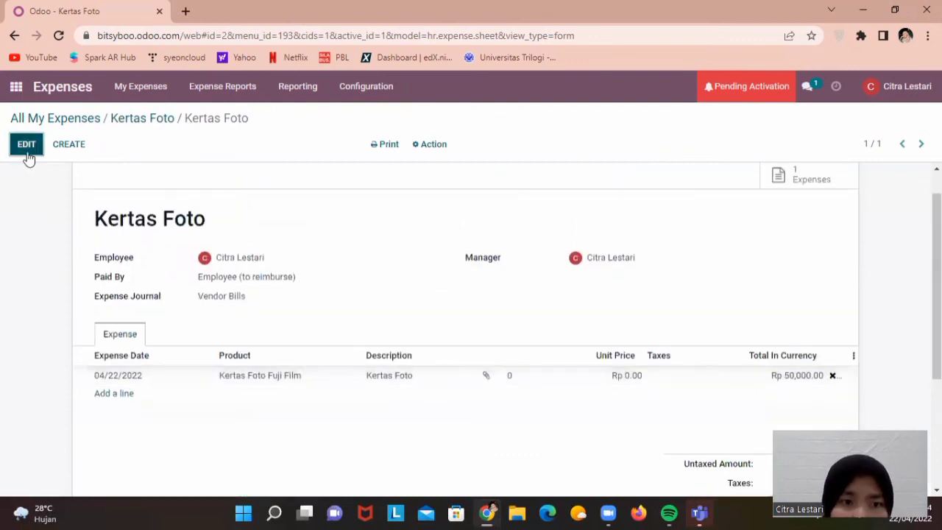
pyautogui.click(618, 377)
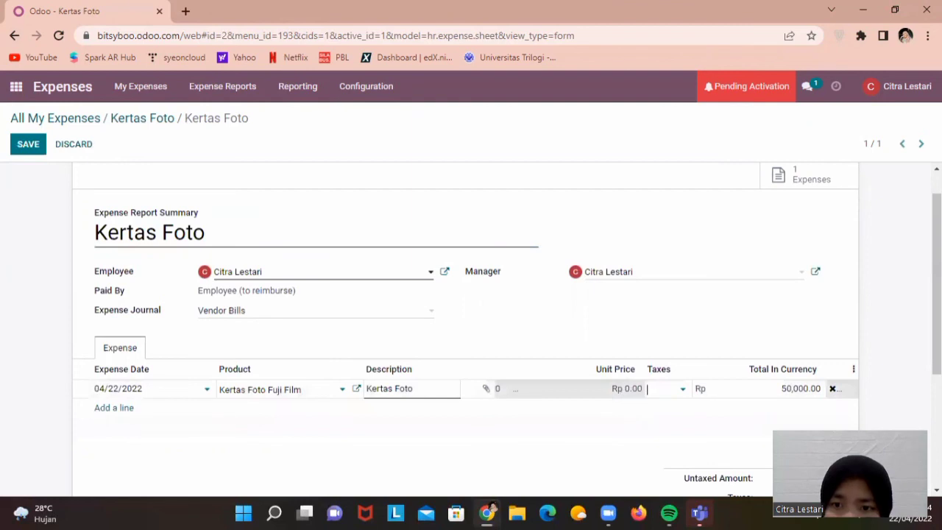
pyautogui.scroll(-2, 471, 331)
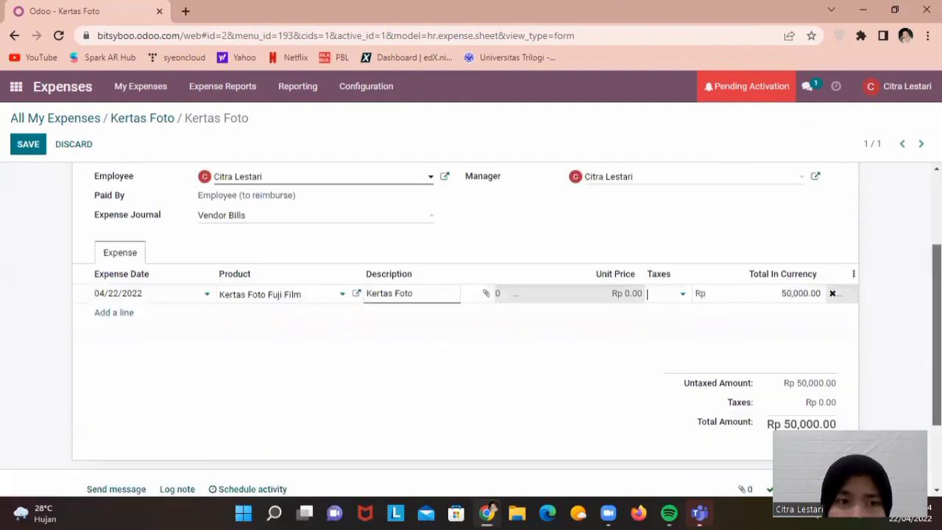
# Save the Kertas Foto report, submit it to the manager, and review the chatter log
pyautogui.click(35, 153)
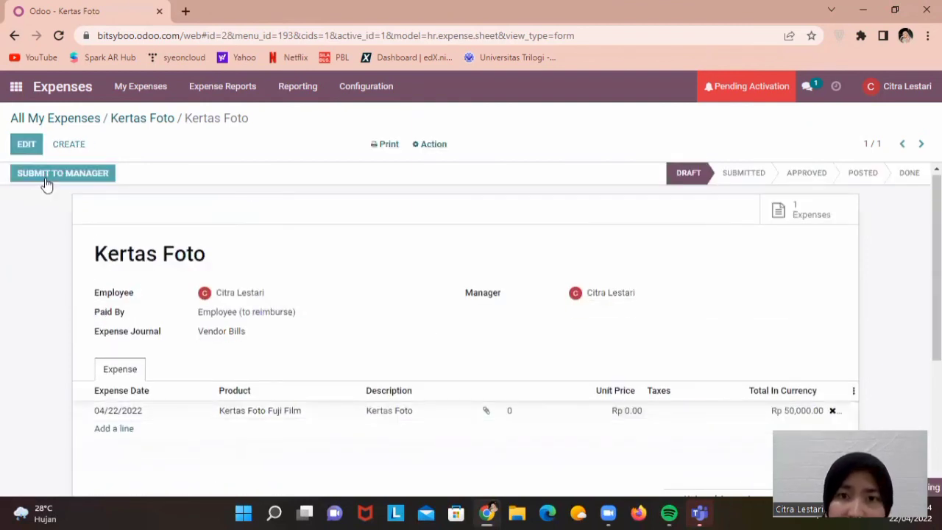
pyautogui.click(46, 175)
pyautogui.scroll(-1, 46, 183)
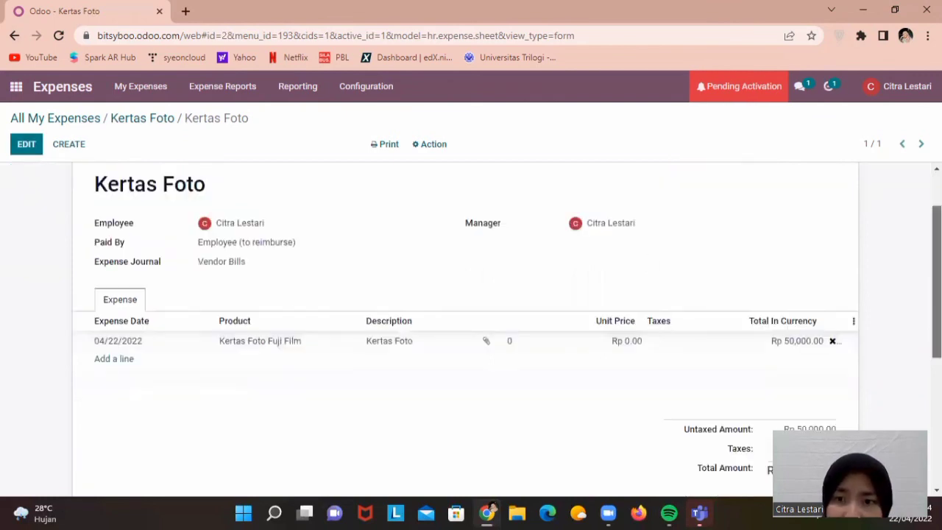
pyautogui.scroll(-2, 464, 324)
pyautogui.scroll(-2, 465, 324)
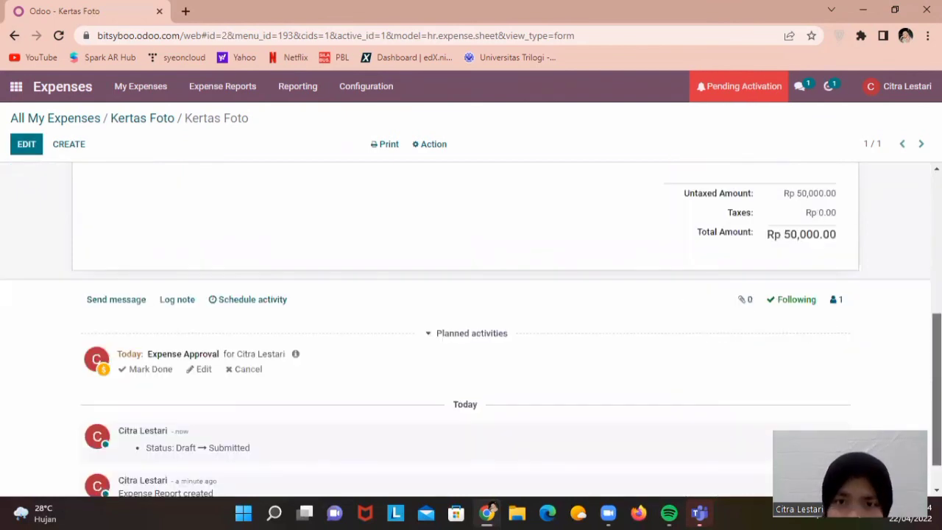
pyautogui.scroll(4, 916, 311)
pyautogui.scroll(2, 457, 228)
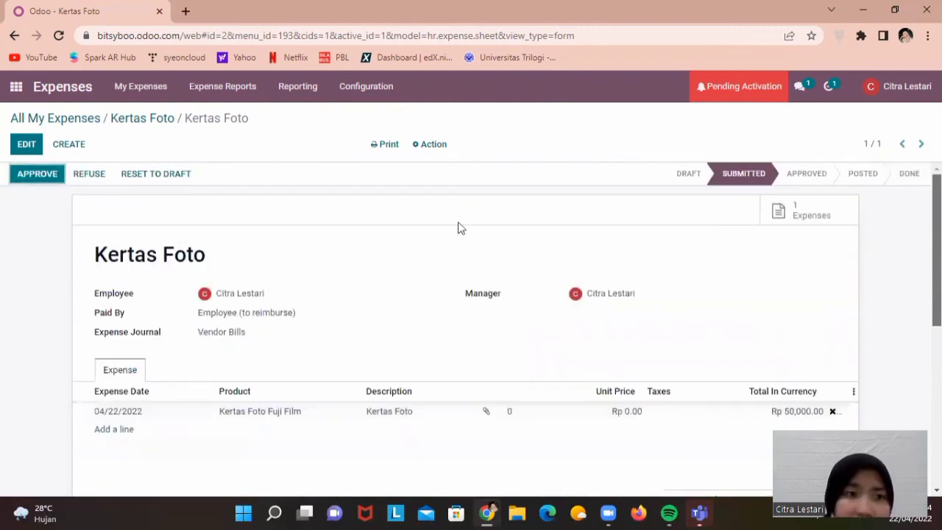
# Approve Kertas Foto, post its journal entries (accounting date 04/22/2022), then list Reports to Pay
pyautogui.click(22, 177)
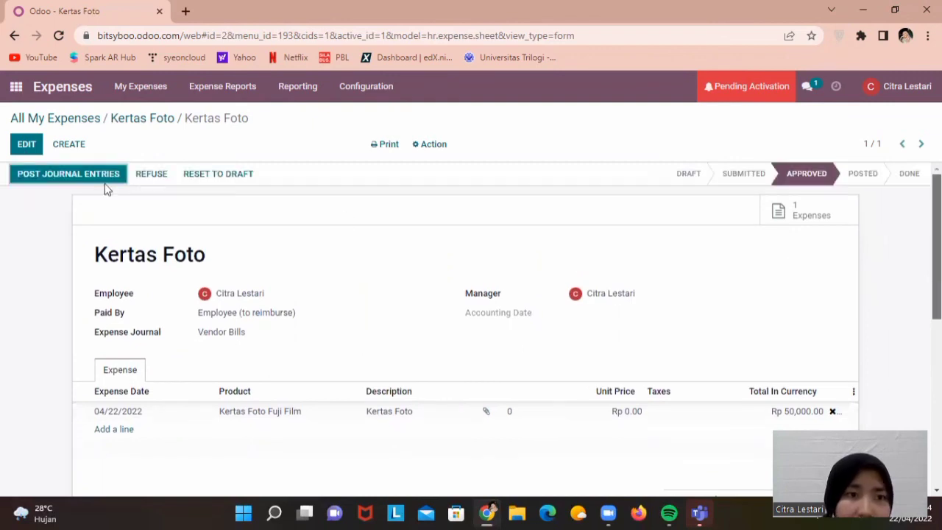
pyautogui.click(60, 184)
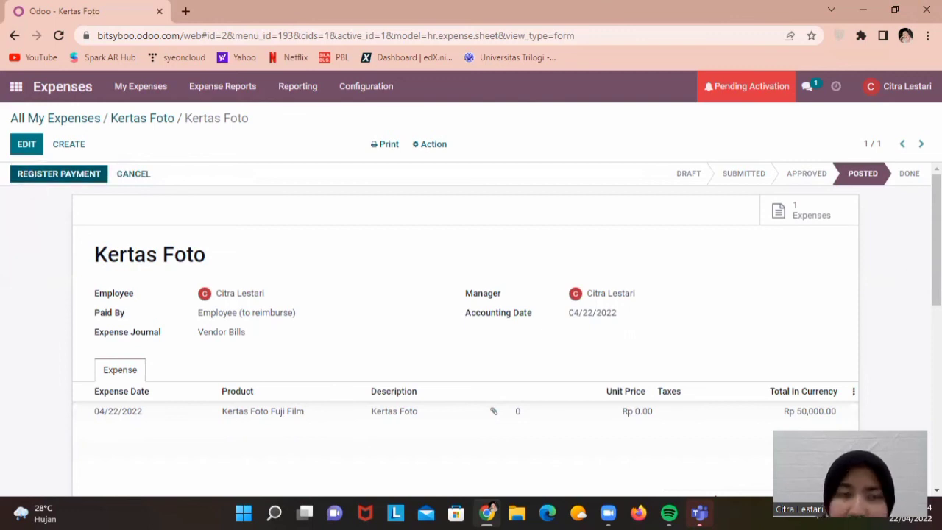
pyautogui.click(243, 88)
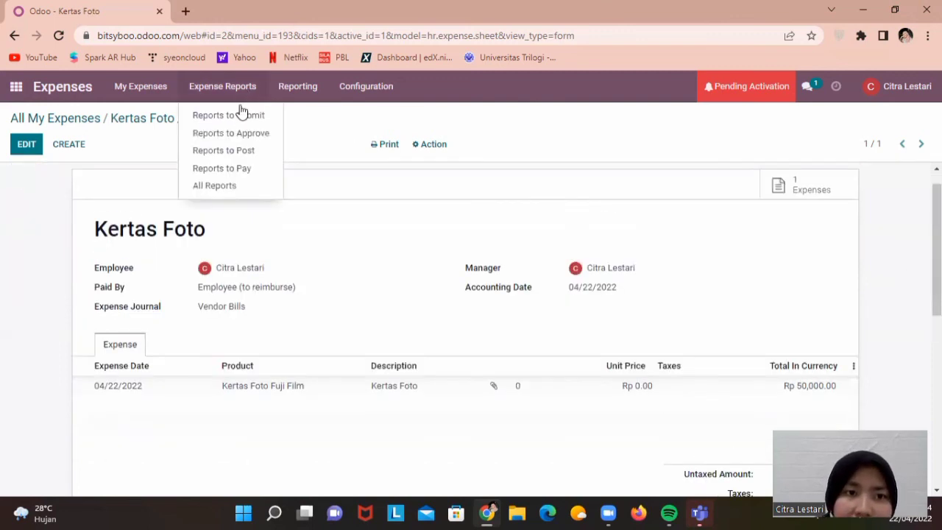
pyautogui.click(234, 171)
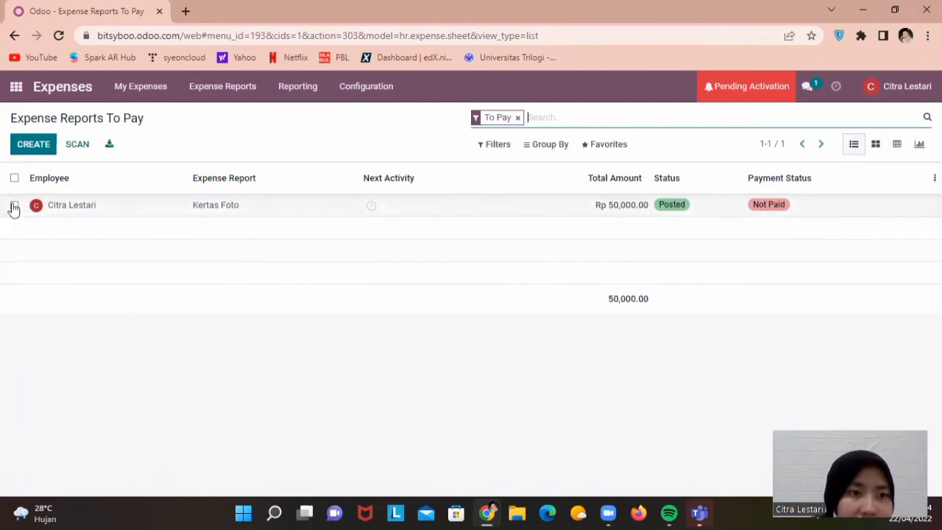
# Register a payment for the Kertas Foto report using the Bank journal
pyautogui.click(126, 216)
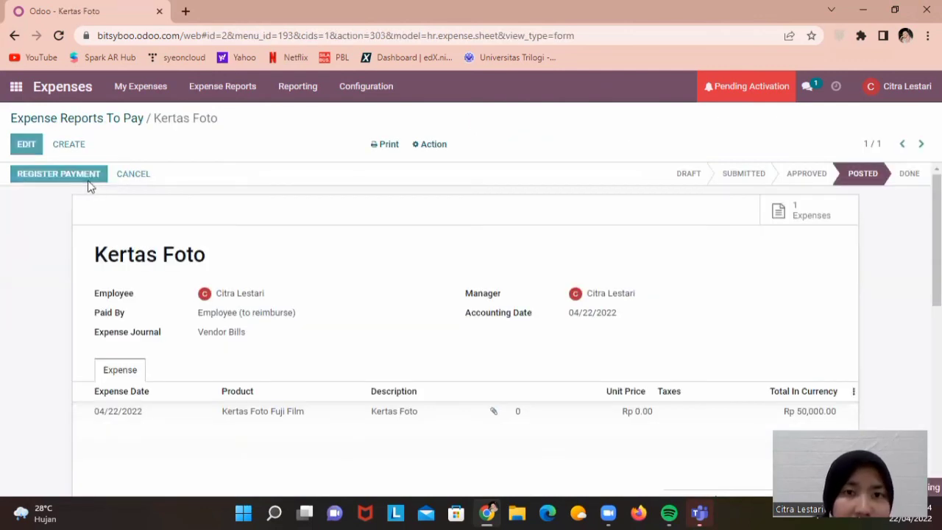
pyautogui.click(88, 179)
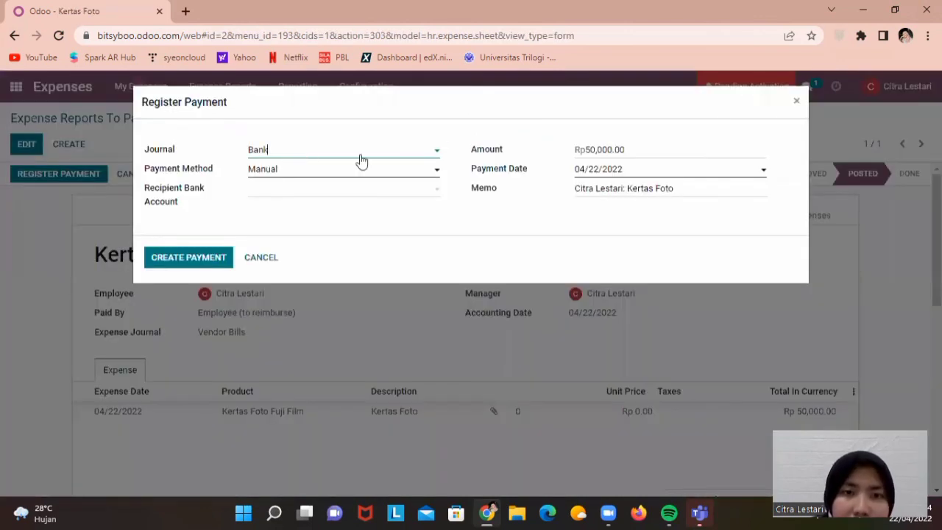
pyautogui.click(276, 150)
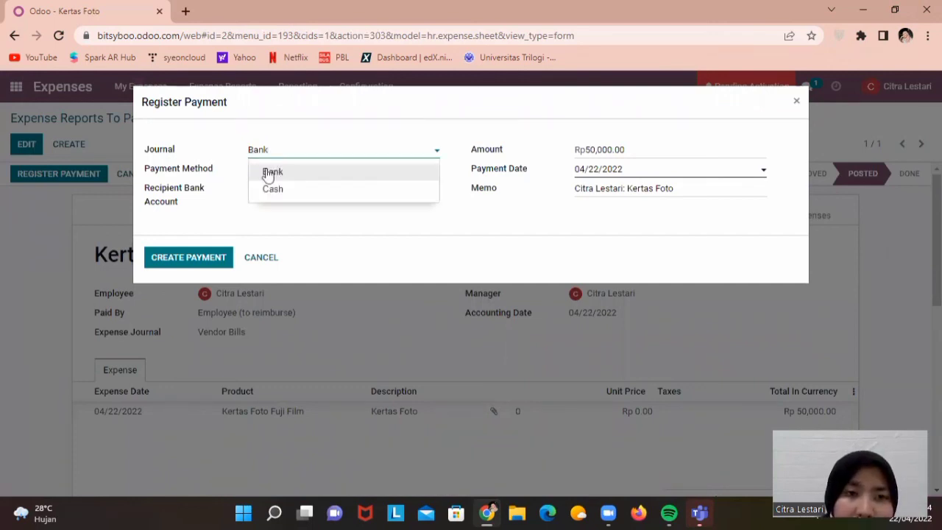
pyautogui.click(265, 174)
# Create 'BCA' as the recipient bank account for the payment
pyautogui.click(275, 185)
pyautogui.click(276, 171)
pyautogui.click(280, 194)
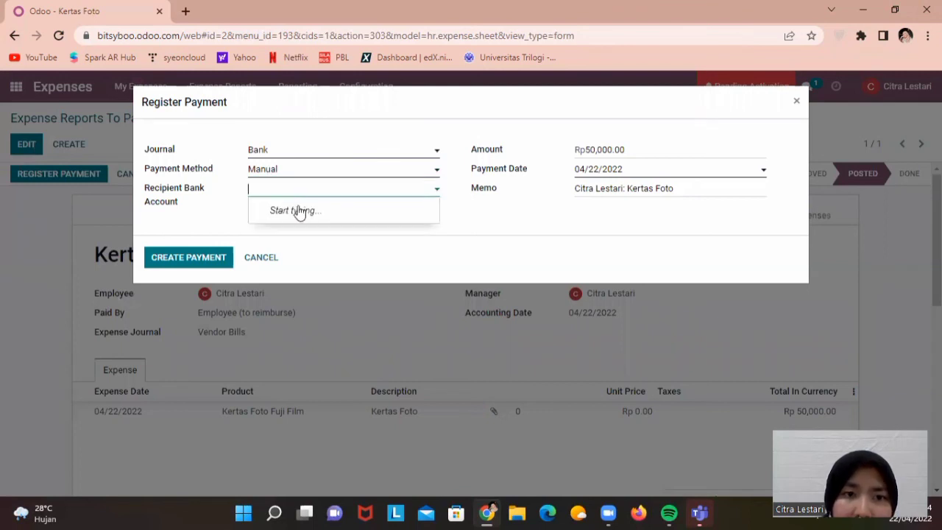
pyautogui.press('capslock')
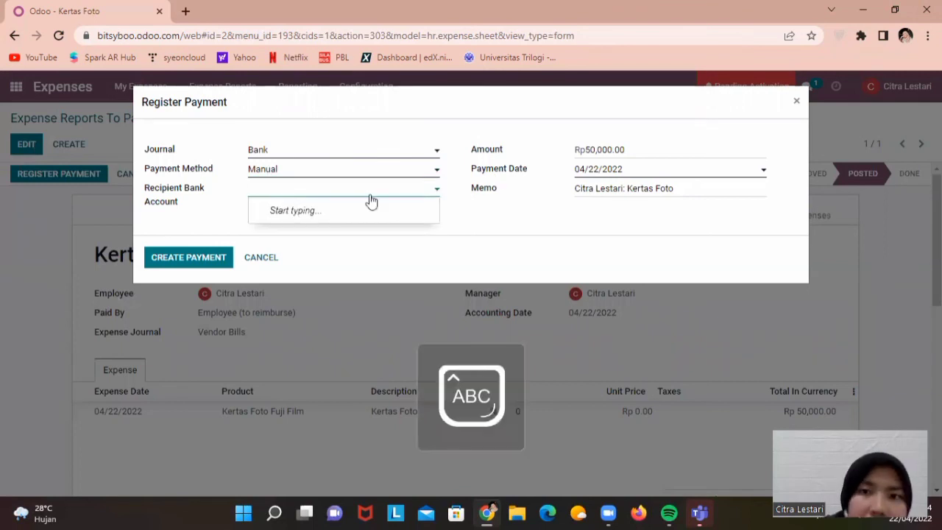
pyautogui.write('BCA')
pyautogui.press('capslock')
pyautogui.click(328, 181)
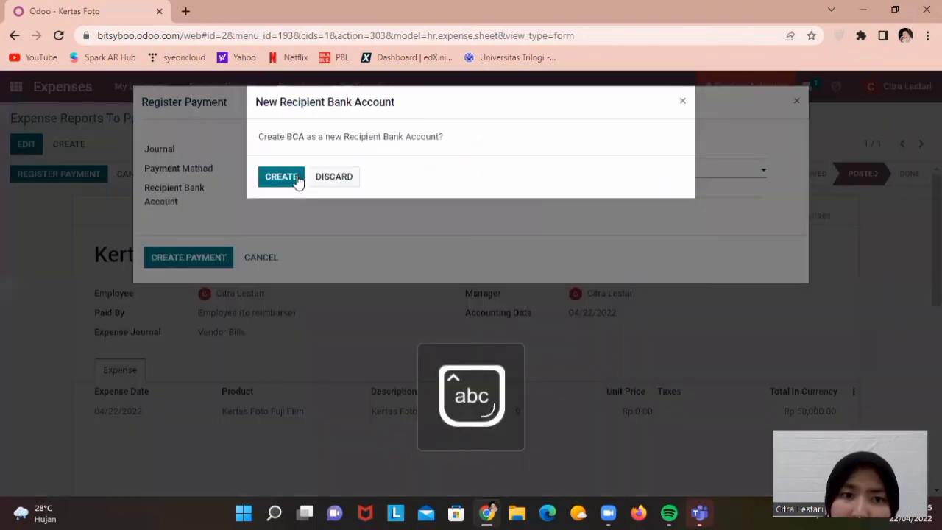
pyautogui.click(332, 172)
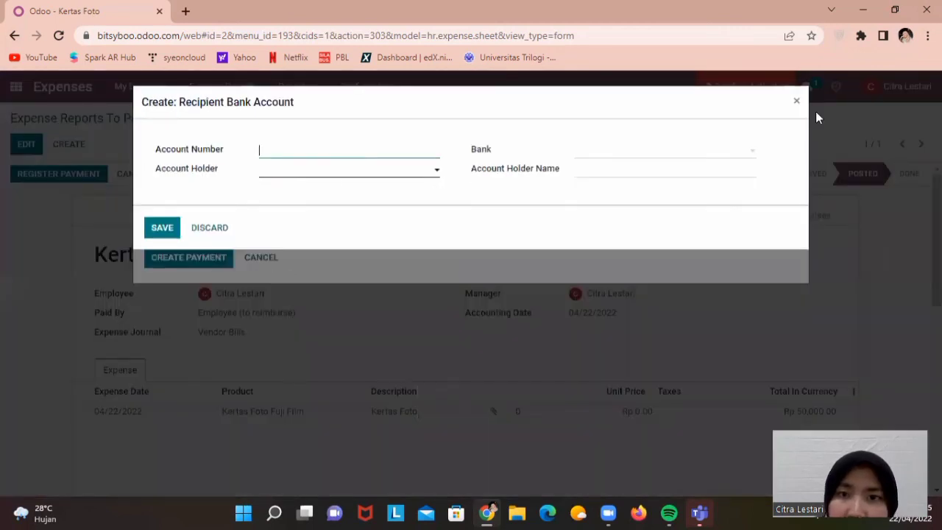
# Set the memo to 'Bitsy Boo: Kertas Foto' and create the Rp50,000.00 payment
pyautogui.moveTo(623, 189); pyautogui.dragTo(532, 189)
pyautogui.write('Bits Kertas Foto')
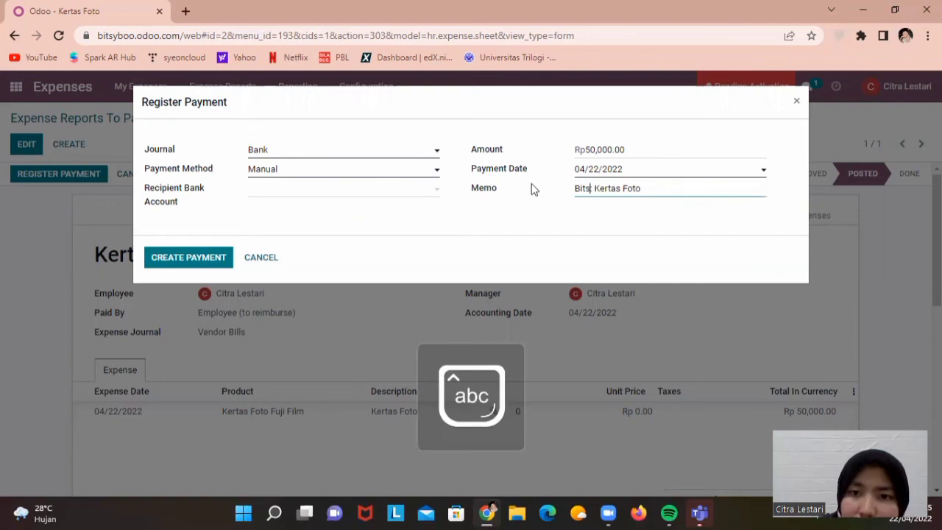
pyautogui.write('y:')
pyautogui.press('capslock')
pyautogui.press('BackSpace')
pyautogui.write('BOO')
pyautogui.press('capslock')
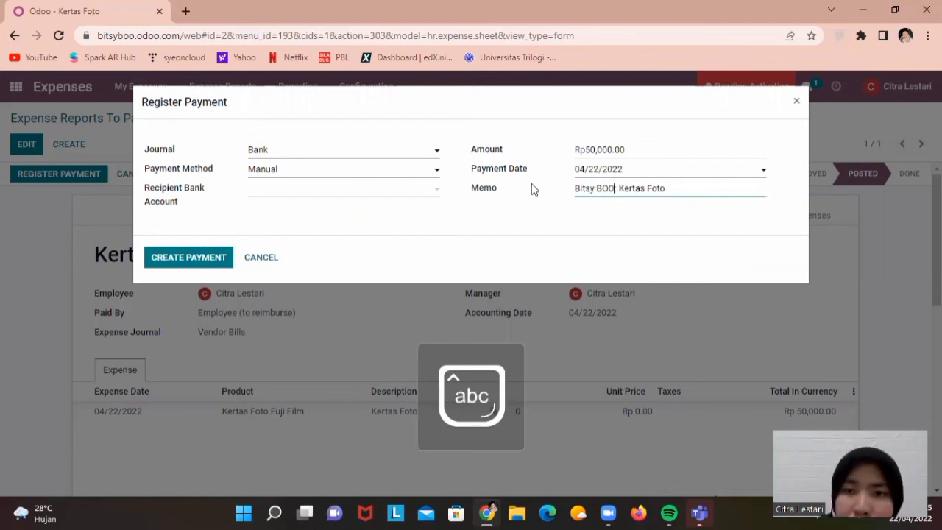
pyautogui.press('BackSpace')
pyautogui.press('BackSpace')
pyautogui.write('oo:')
pyautogui.click(257, 149)
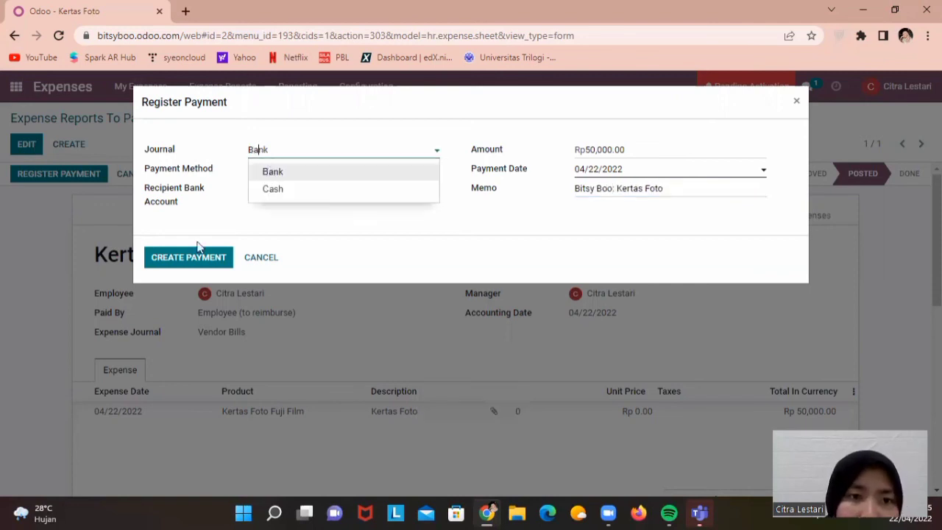
pyautogui.click(184, 259)
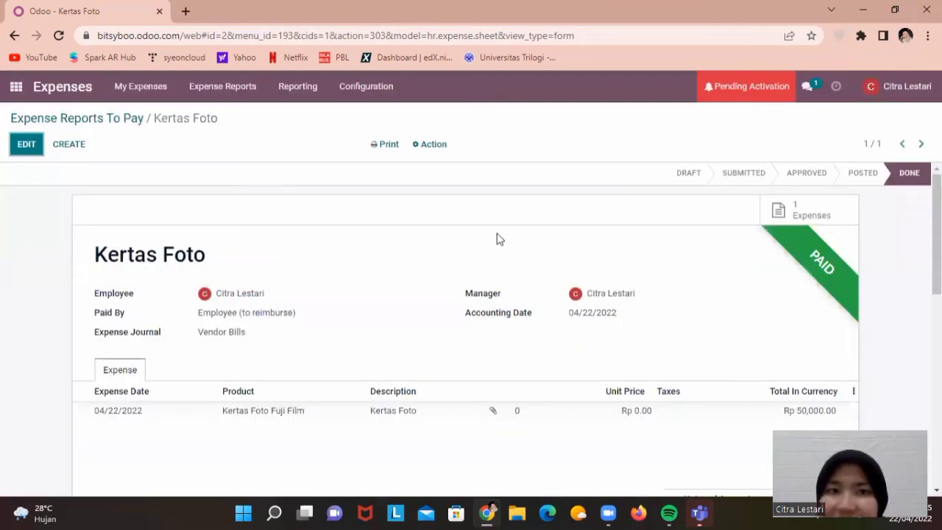
# Check in All Reports that Kertas Foto is Done and Paid, then go to the apps menu
pyautogui.click(225, 89)
pyautogui.click(218, 185)
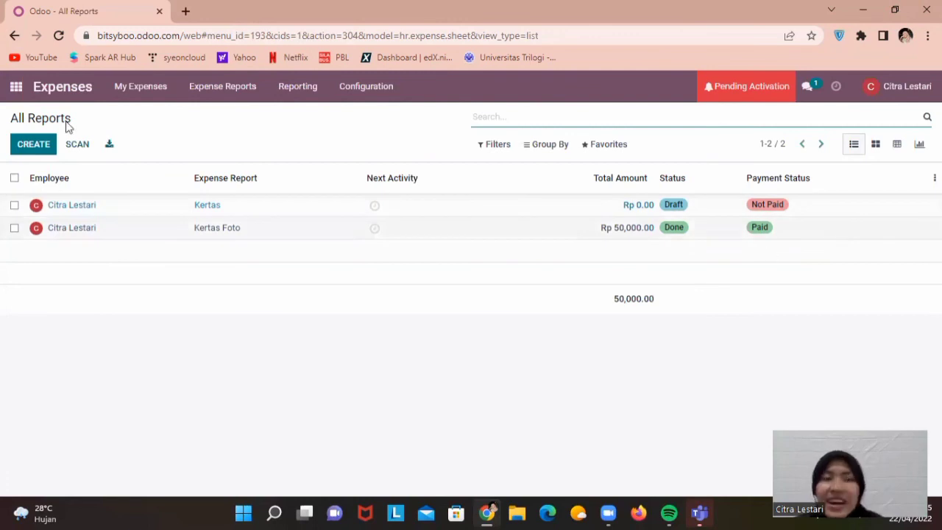
pyautogui.click(14, 86)
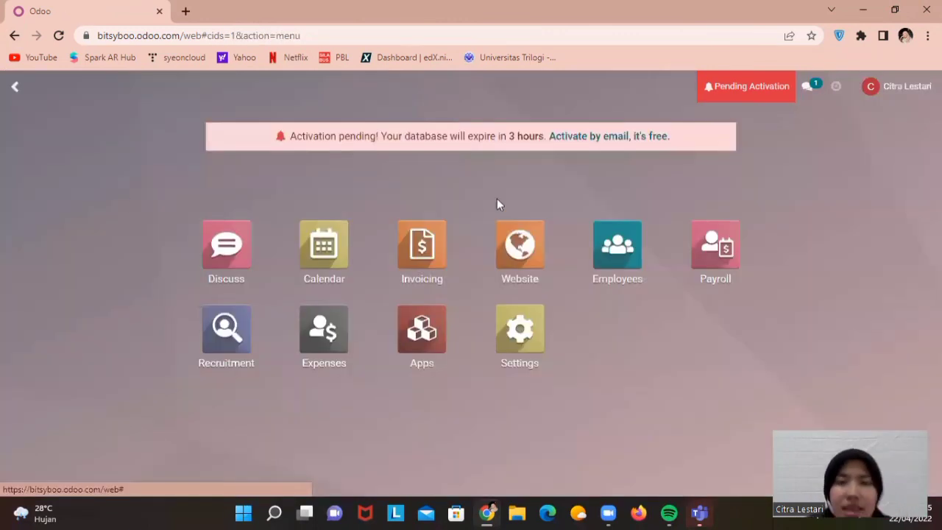